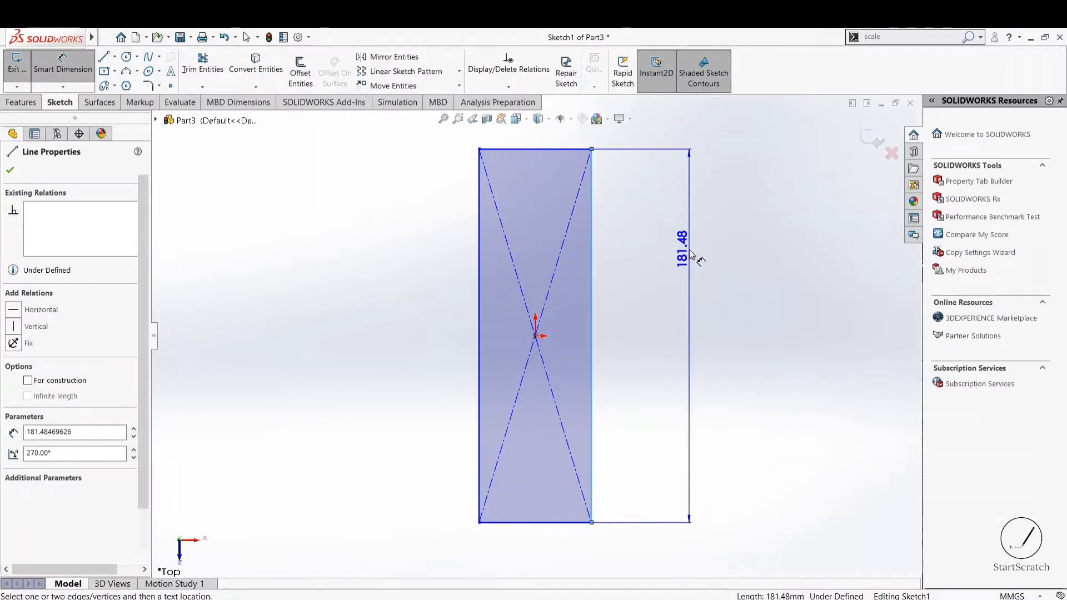
Place the vertical dimension of the centre rectangle and set it to 145 mm
{"action": "key", "text": "Escape"}
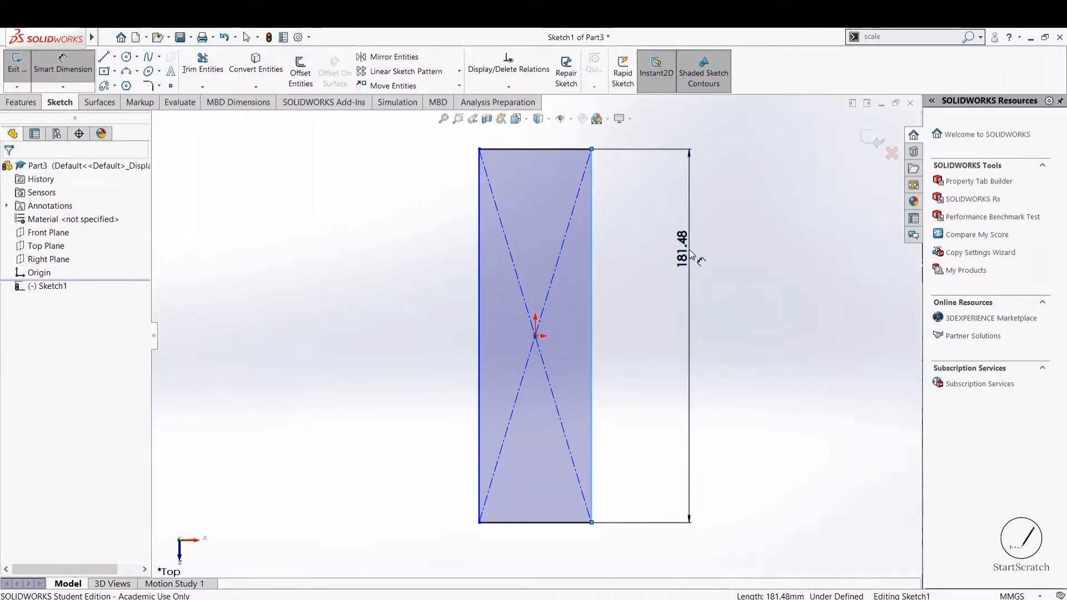
{"action": "double_click", "coordinate": [684, 249]}
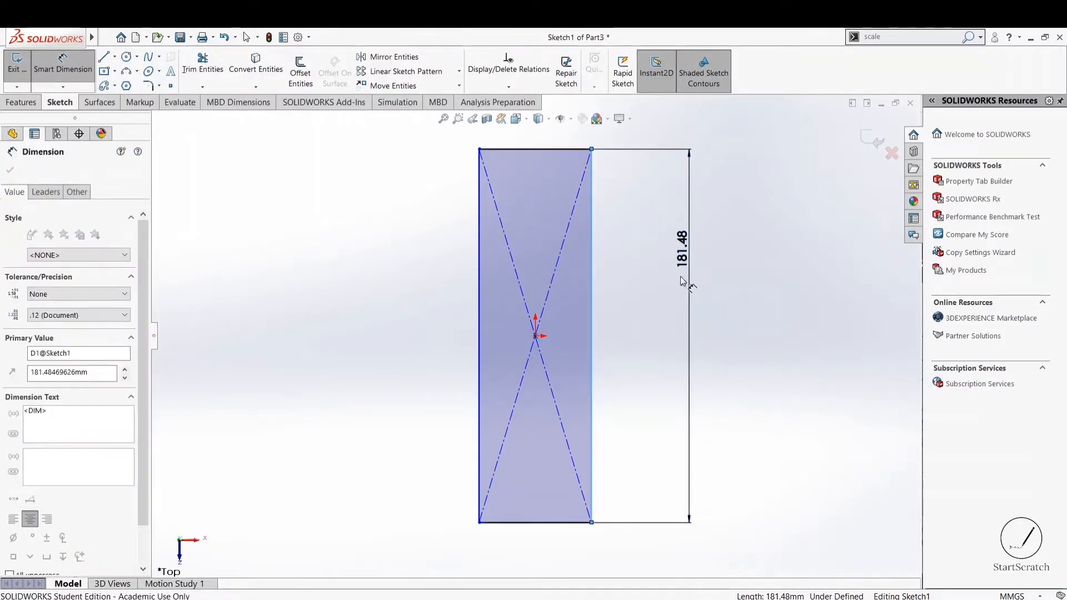
{"action": "type", "text": "145"}
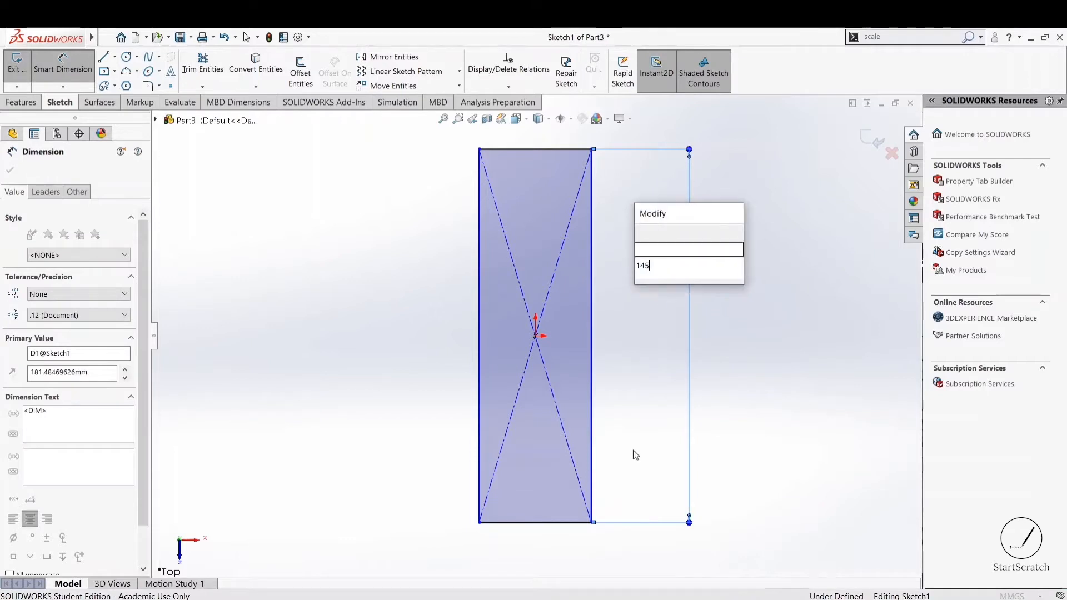
{"action": "key", "text": "Return"}
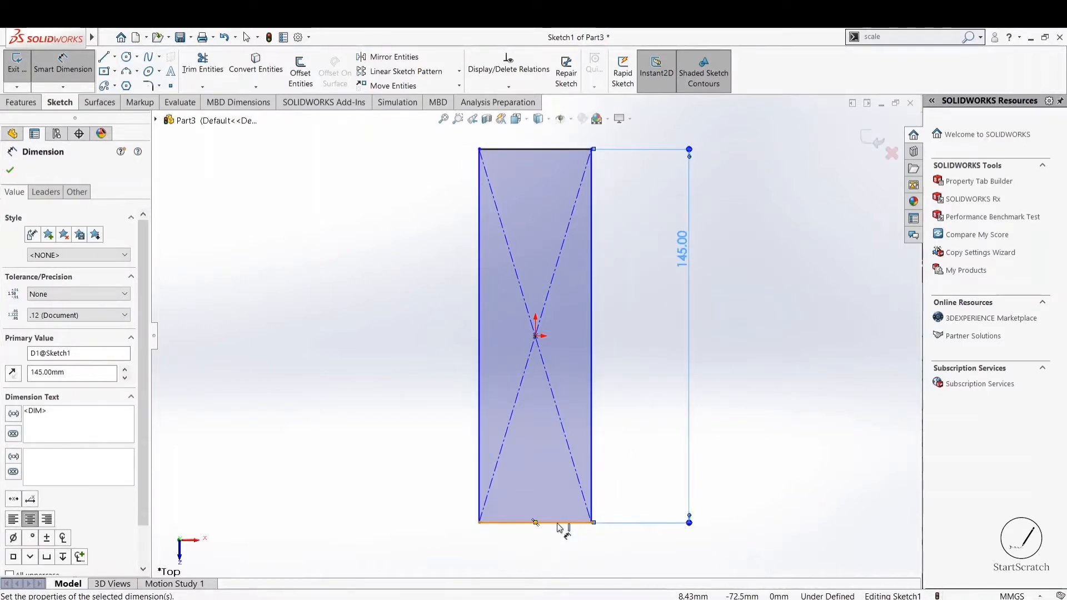
Dimension the rectangle's lower edge and set its width to 72 mm
{"action": "left_click", "coordinate": [570, 553]}
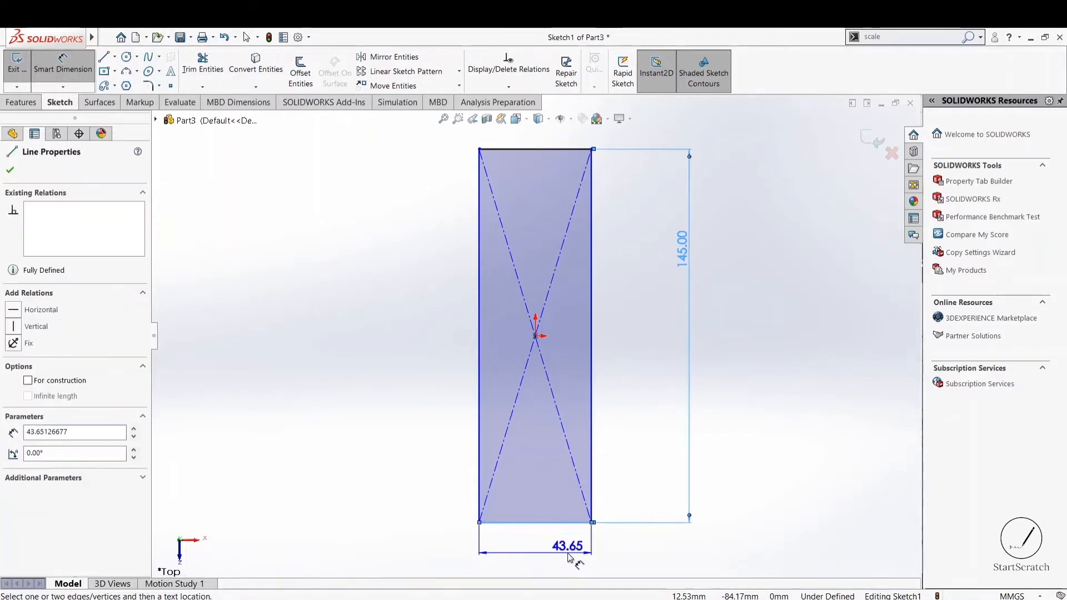
{"action": "left_click", "coordinate": [575, 554]}
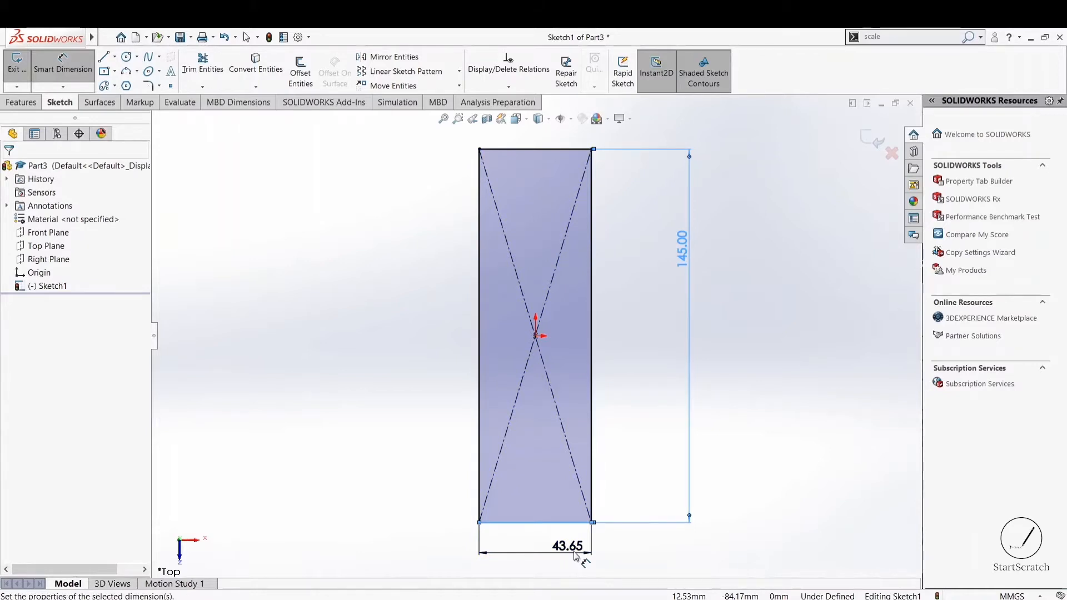
{"action": "double_click", "coordinate": [568, 547]}
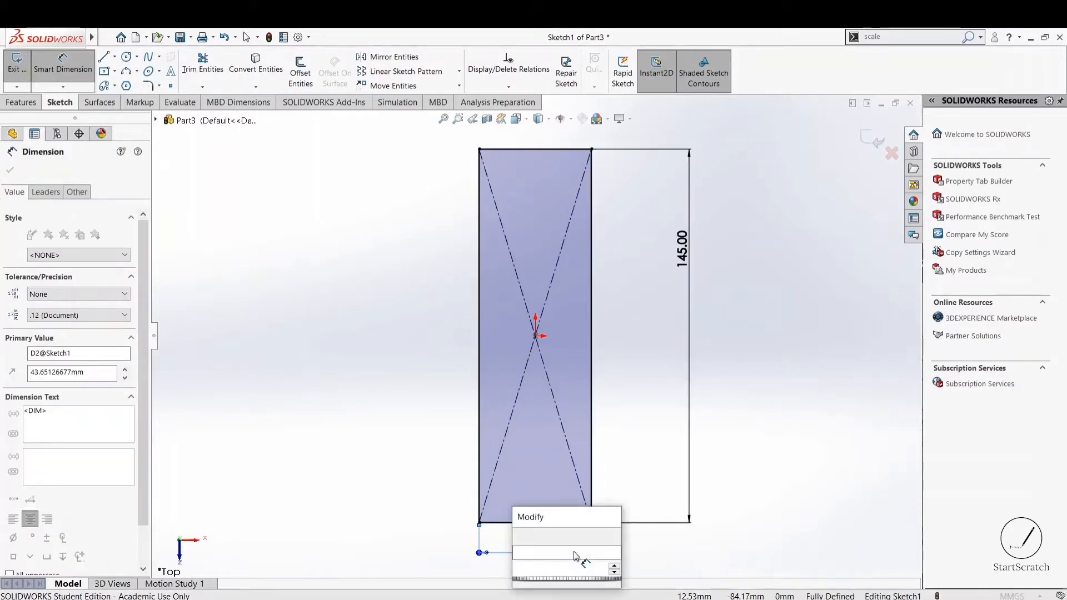
{"action": "type", "text": "72"}
{"action": "key", "text": "Escape"}
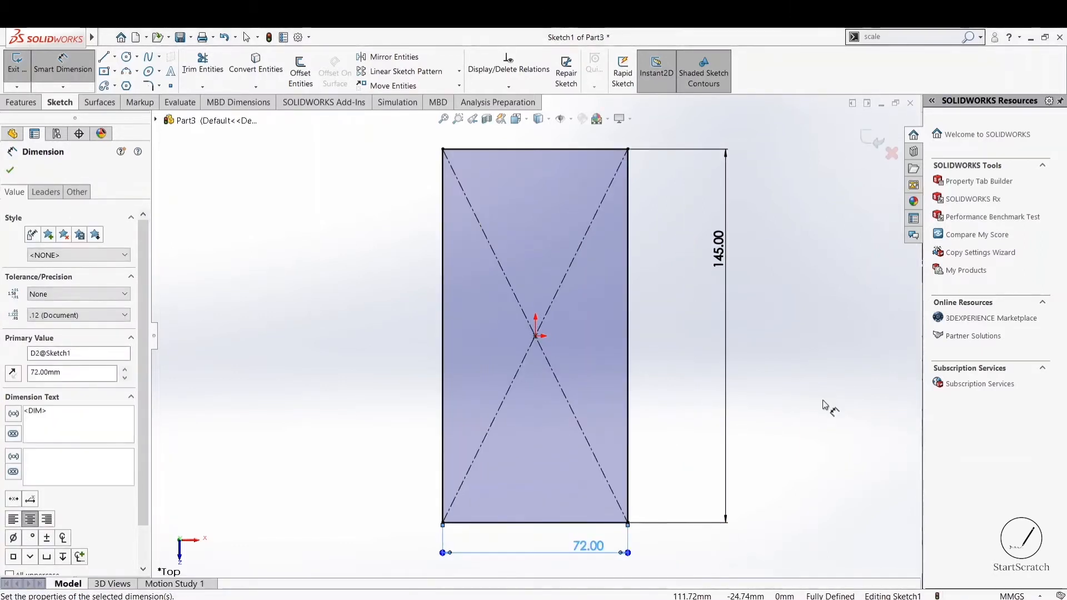
{"action": "key", "text": "Escape"}
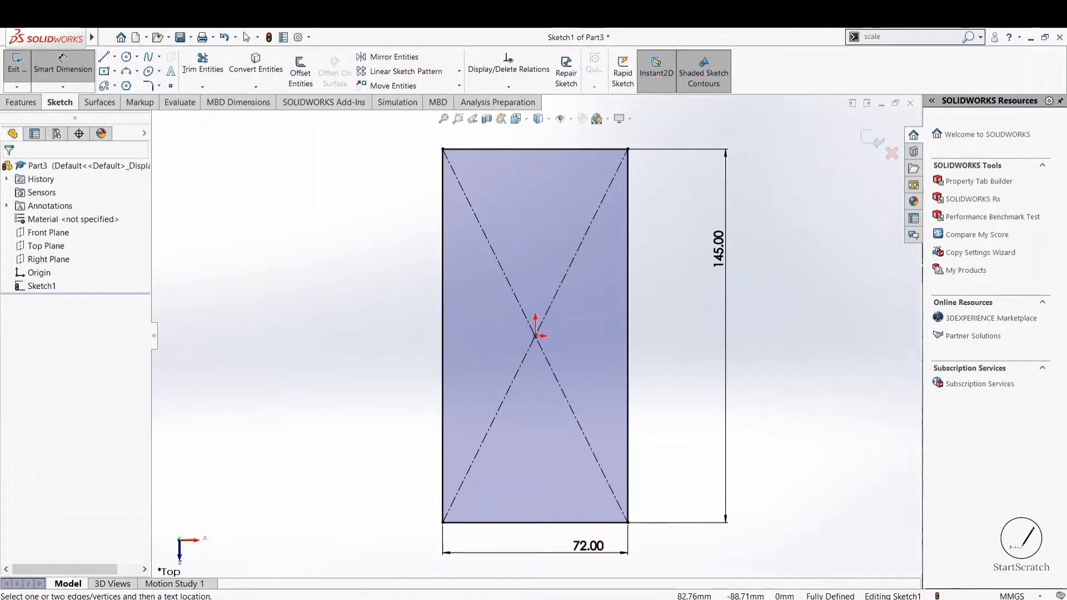
Sketch an open slot from the rectangle's upper edge: two vertical lines about 28 mm long joined by a semicircular arc of about 11 mm radius
{"action": "left_click", "coordinate": [778, 599]}
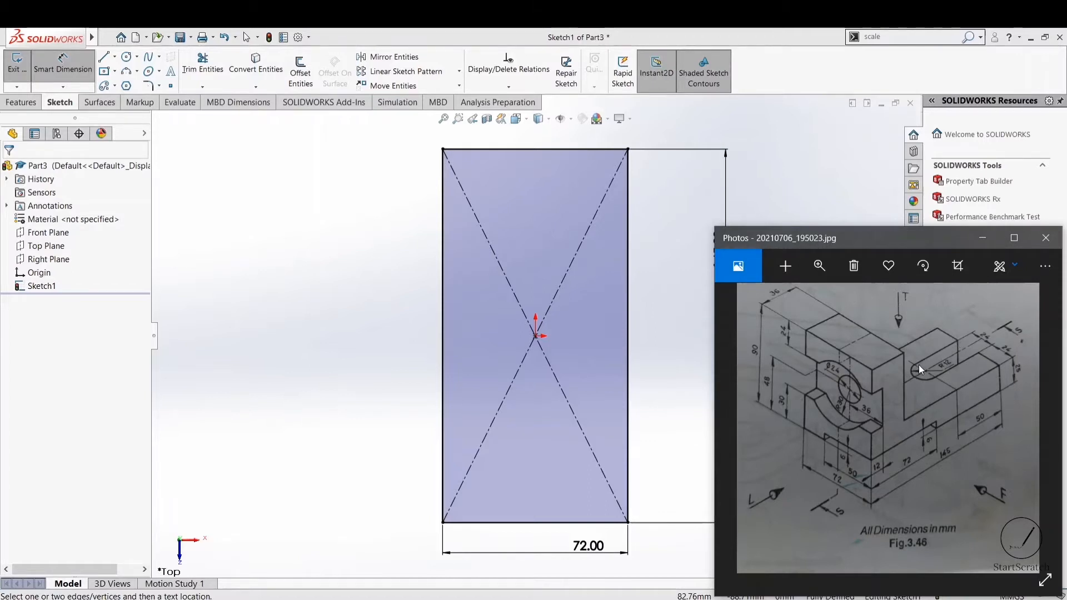
{"action": "left_click", "coordinate": [105, 57]}
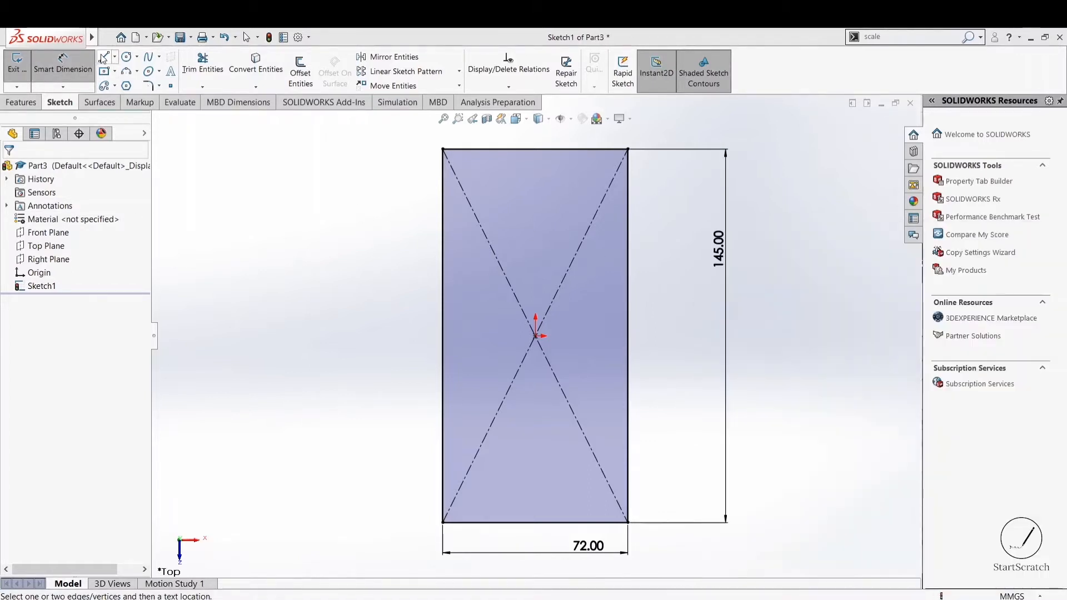
{"action": "left_click", "coordinate": [105, 58]}
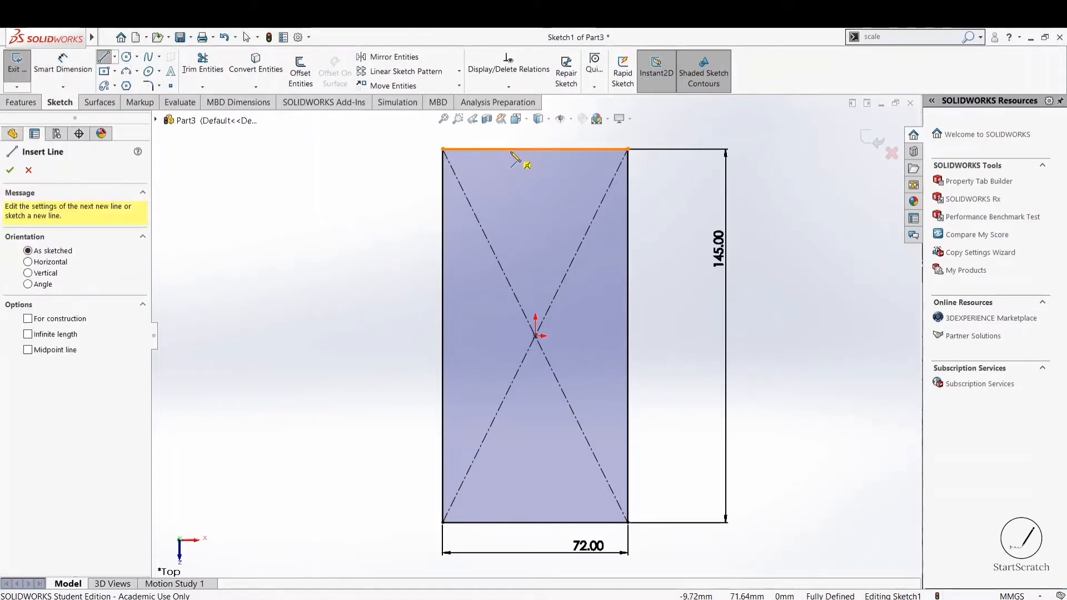
{"action": "left_click", "coordinate": [508, 150]}
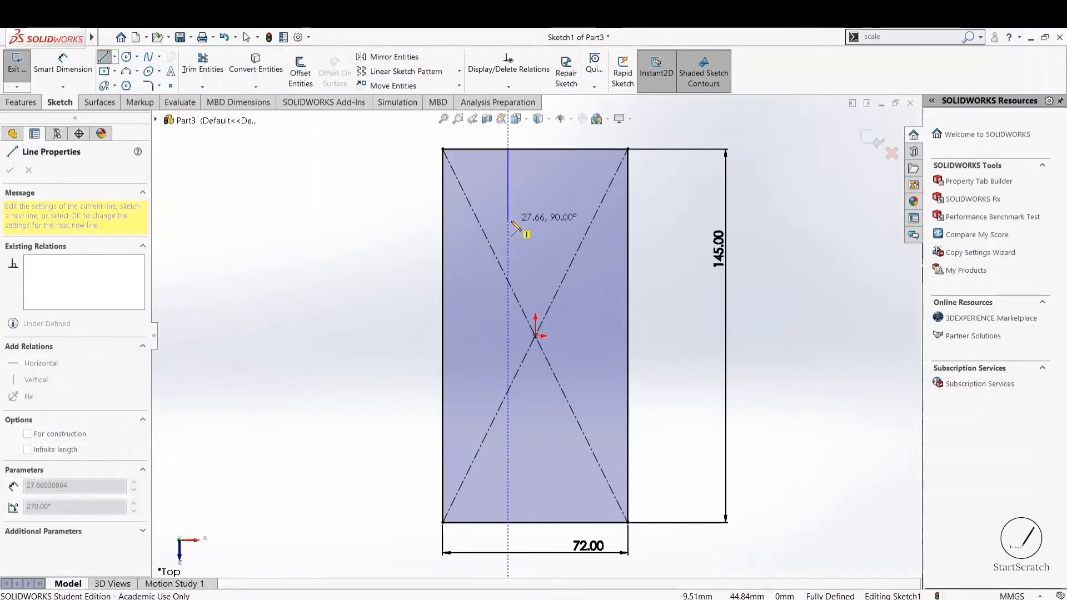
{"action": "left_click", "coordinate": [508, 221]}
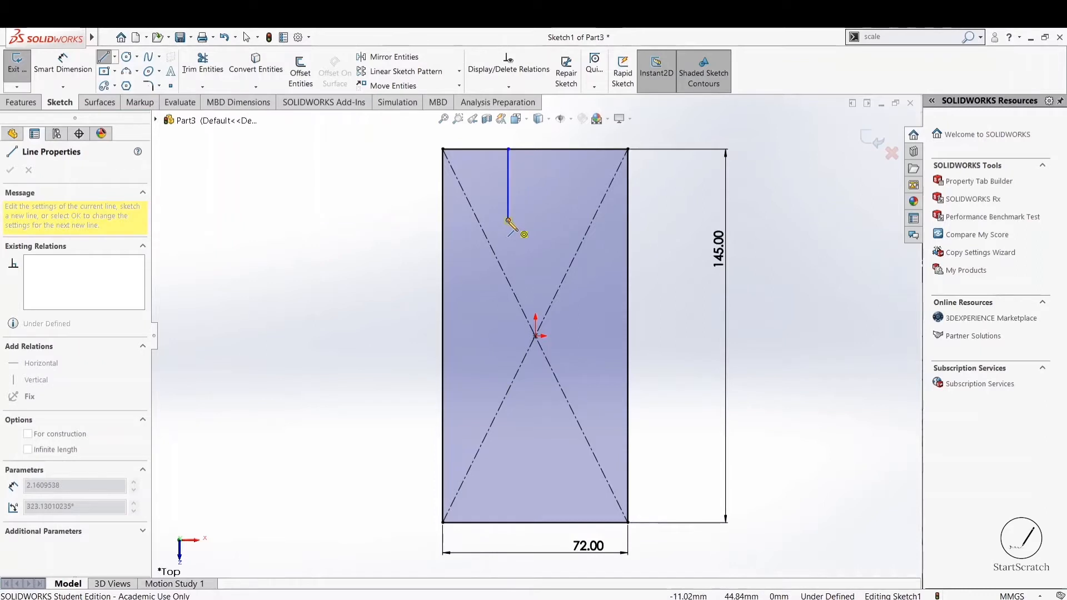
{"action": "key", "text": "a"}
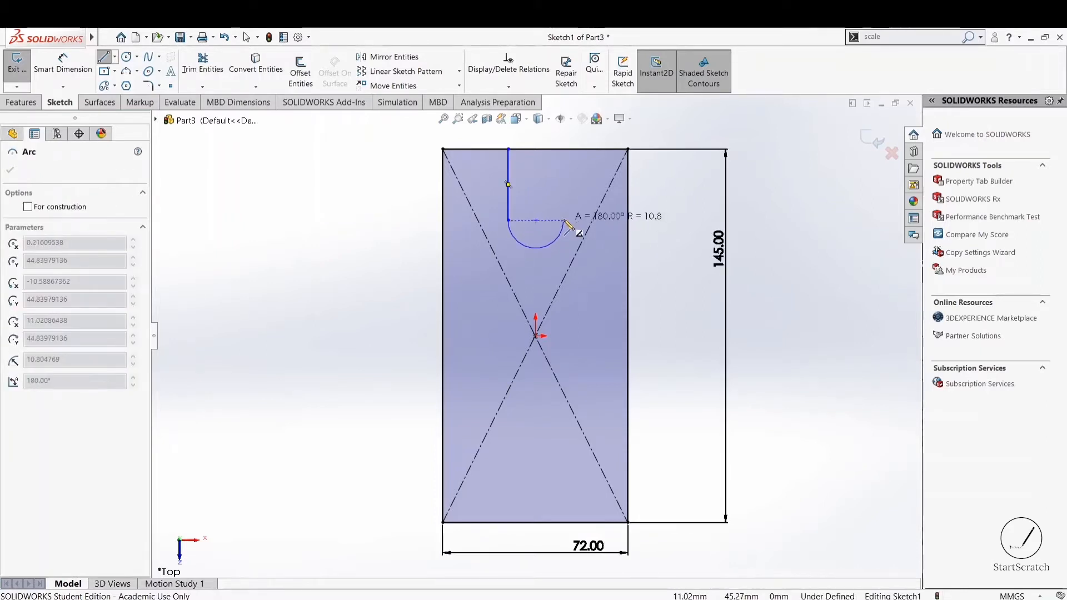
{"action": "left_click", "coordinate": [563, 221]}
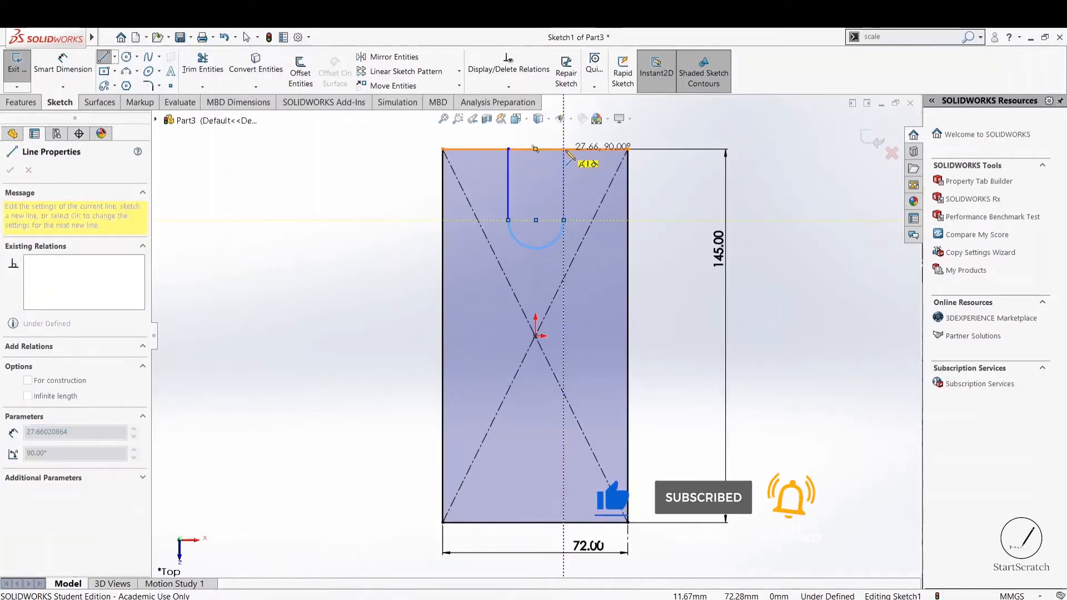
{"action": "left_click", "coordinate": [564, 149]}
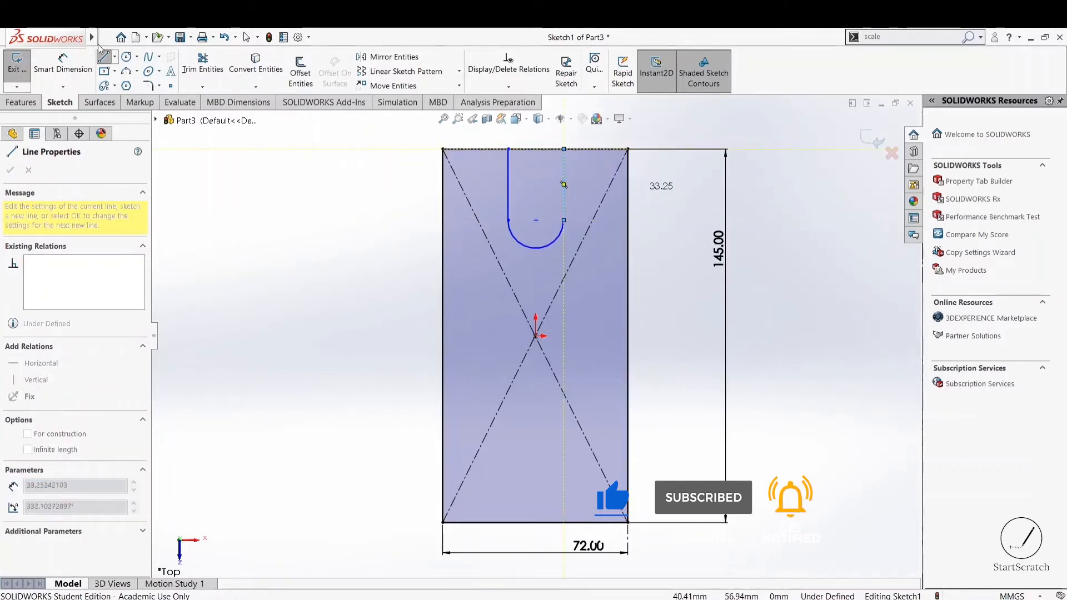
Dimension the distance between the slot's right line and the rectangle's right edge and set it to 24 mm
{"action": "left_click", "coordinate": [72, 65]}
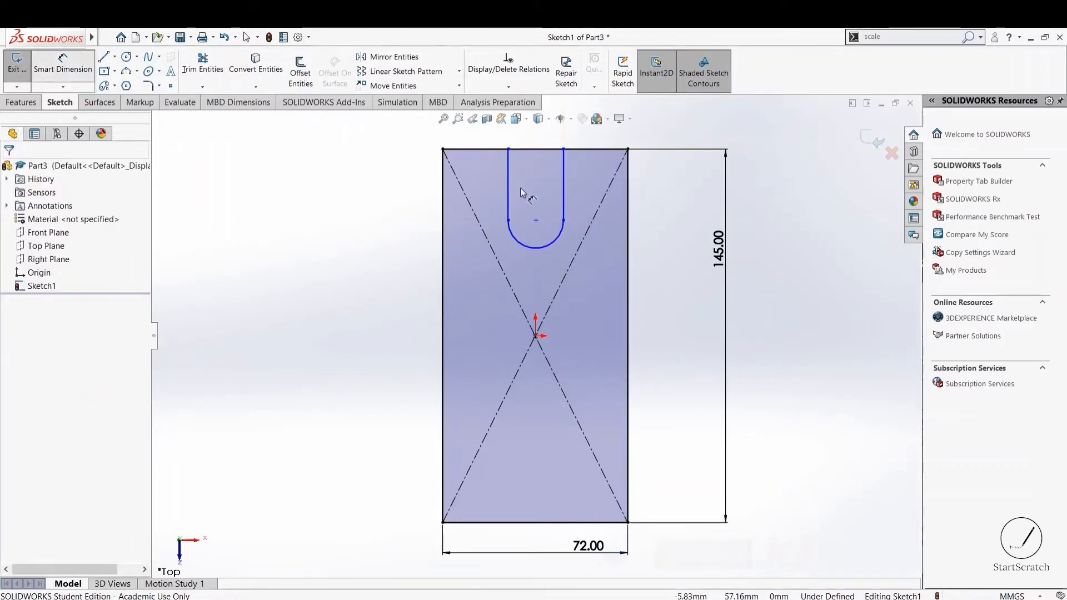
{"action": "left_click", "coordinate": [630, 176]}
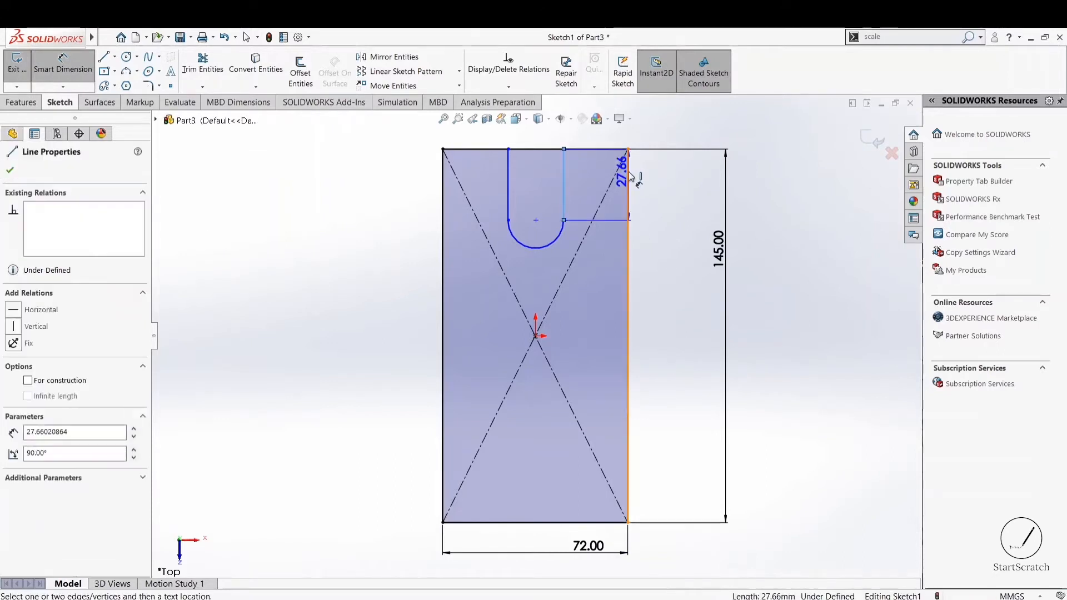
{"action": "key", "text": "z"}
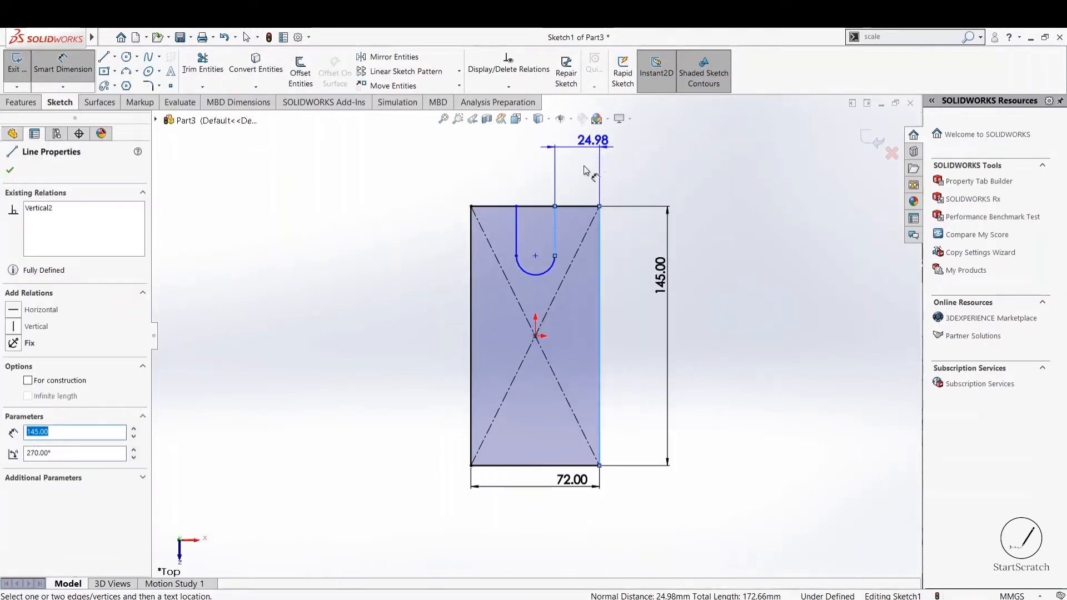
{"action": "left_click", "coordinate": [576, 192]}
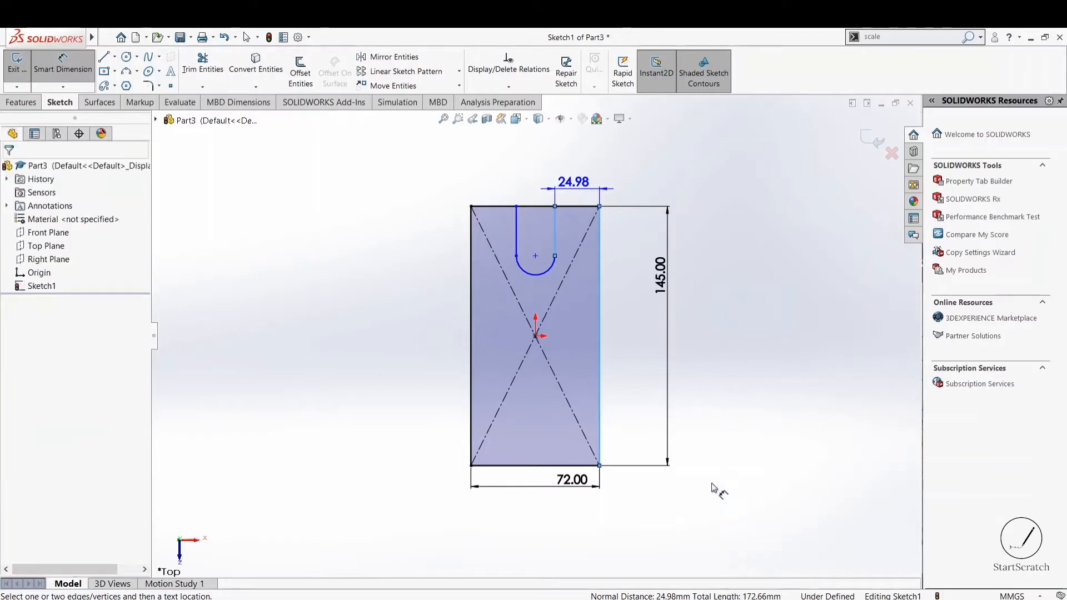
{"action": "key", "text": "alt+Tab"}
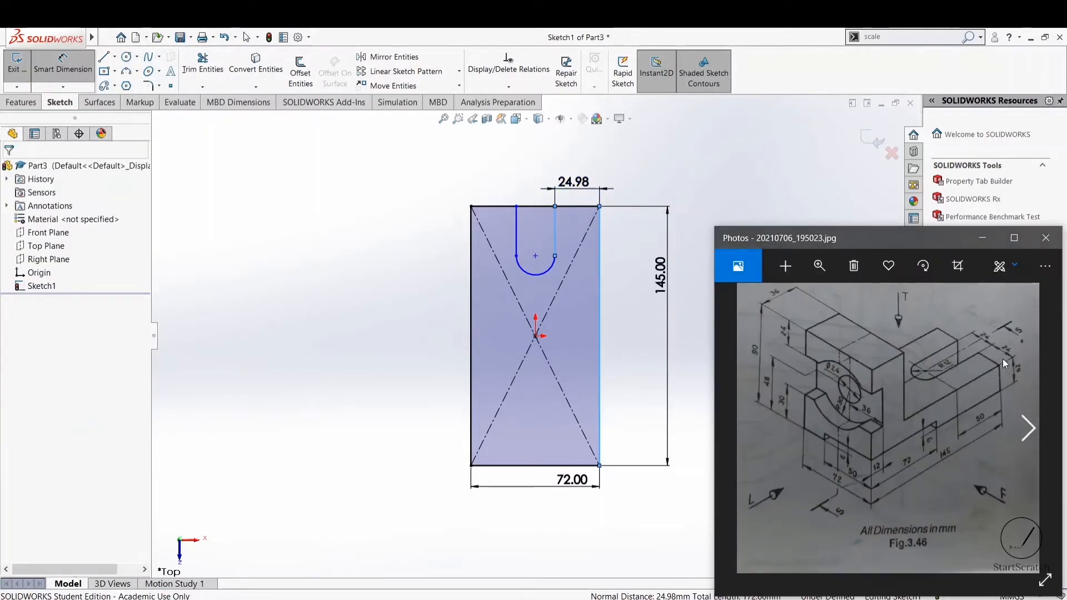
{"action": "double_click", "coordinate": [580, 183]}
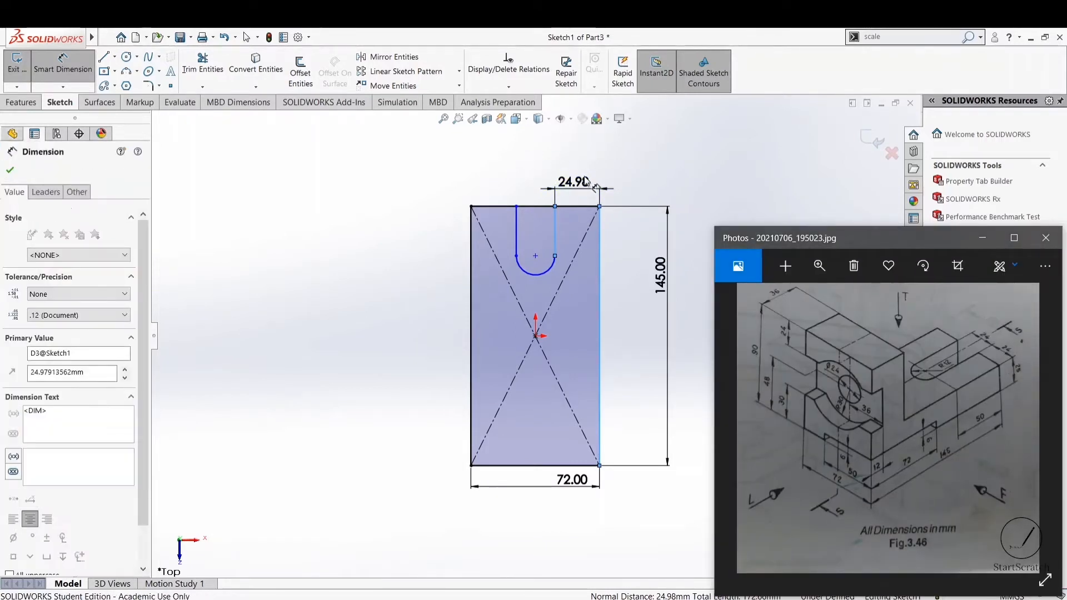
{"action": "left_click", "coordinate": [585, 172]}
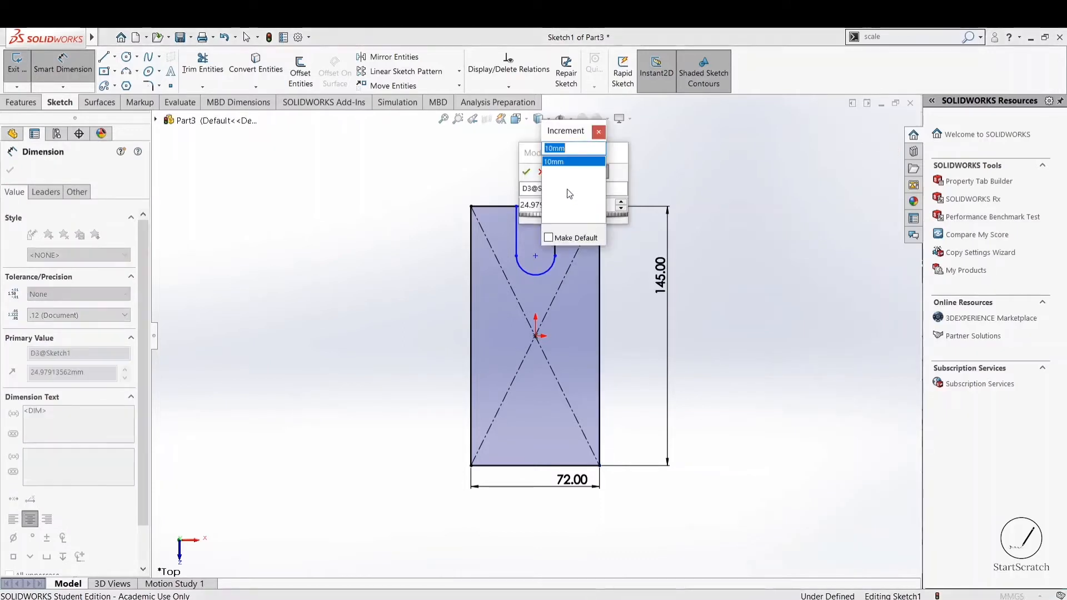
{"action": "left_click", "coordinate": [599, 132]}
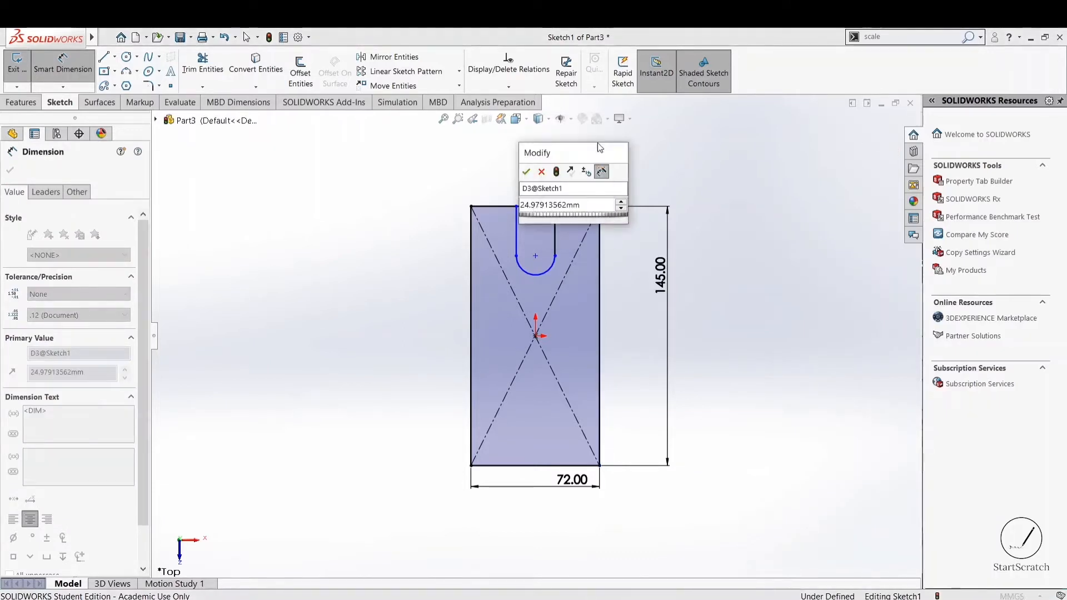
{"action": "type", "text": "24"}
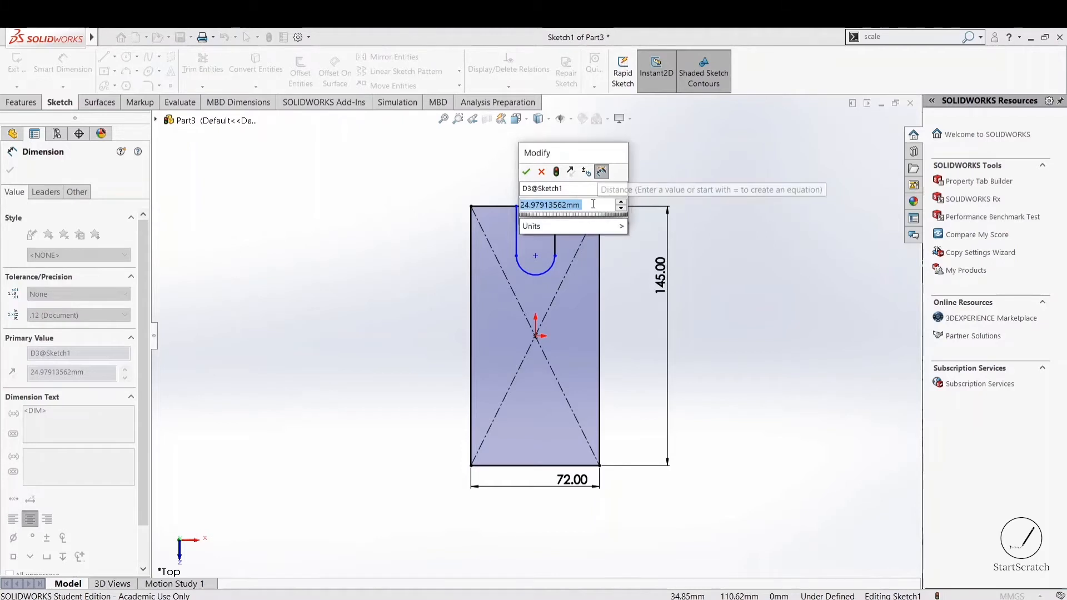
{"action": "key", "text": "Escape"}
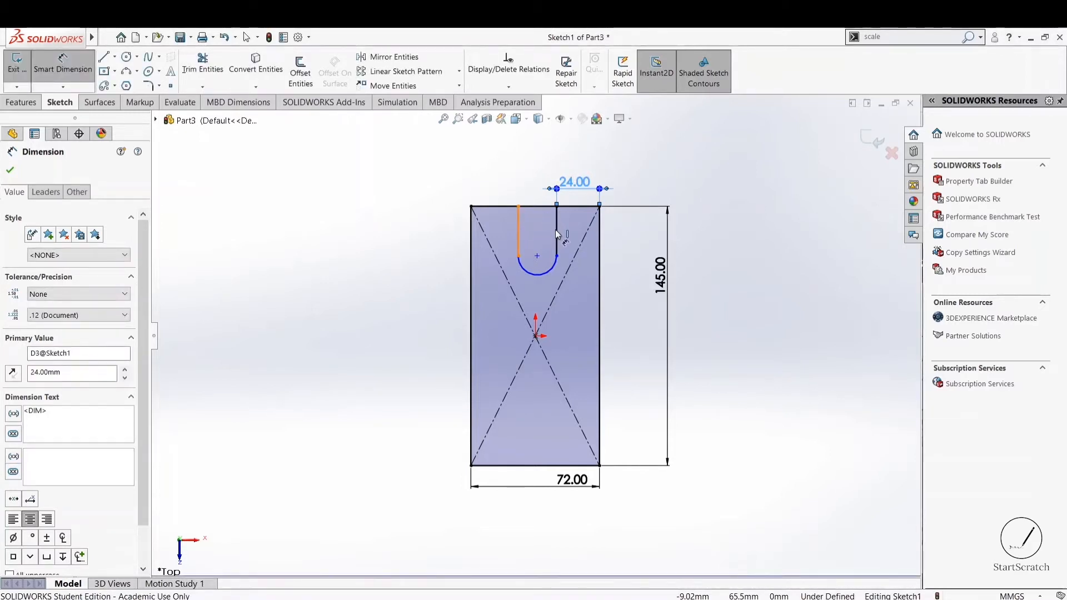
Dimension the slot's width between its two vertical lines and set it to 24 mm
{"action": "left_click", "coordinate": [560, 233]}
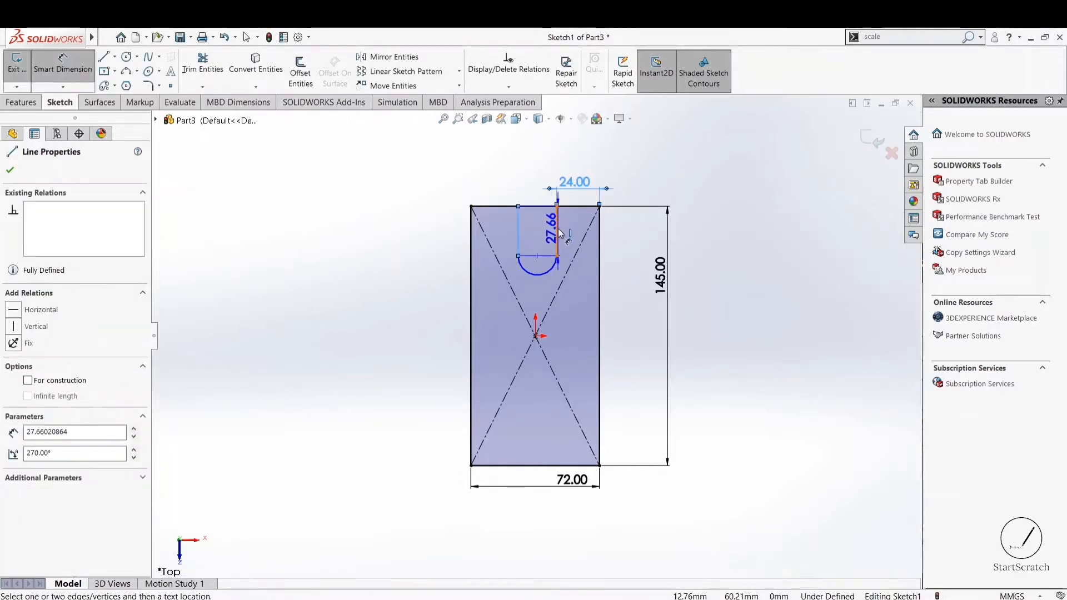
{"action": "left_click", "coordinate": [518, 228]}
{"action": "left_click", "coordinate": [536, 168]}
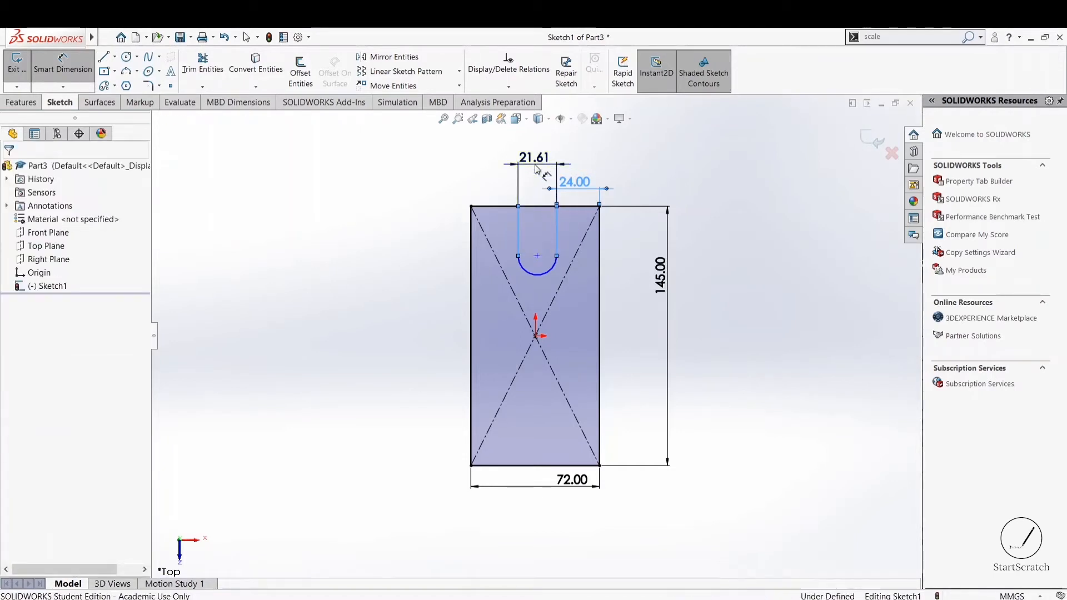
{"action": "double_click", "coordinate": [536, 166]}
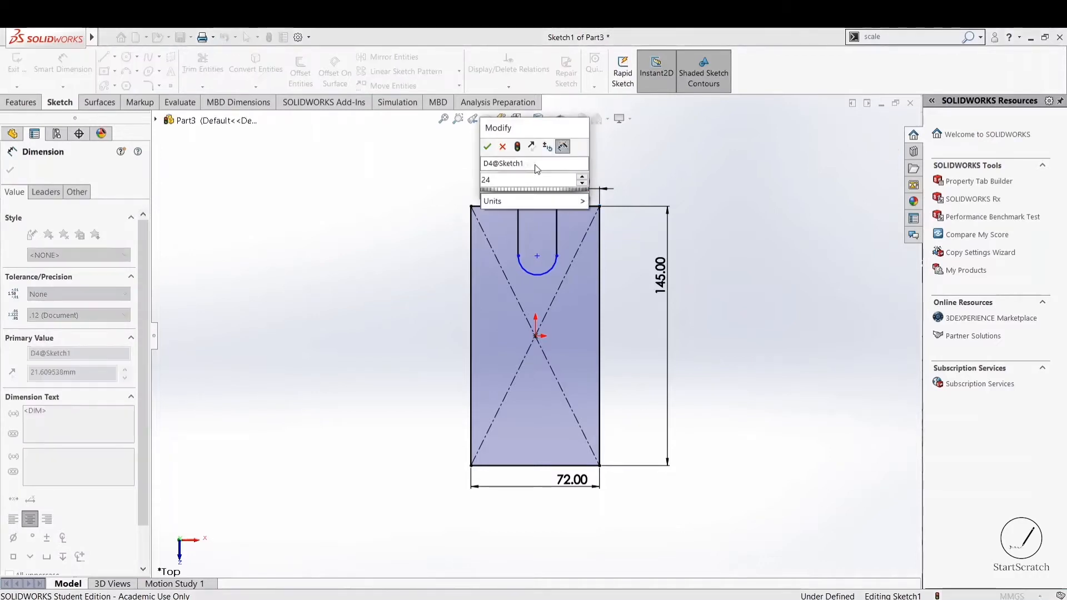
{"action": "type", "text": "24"}
{"action": "key", "text": "Return"}
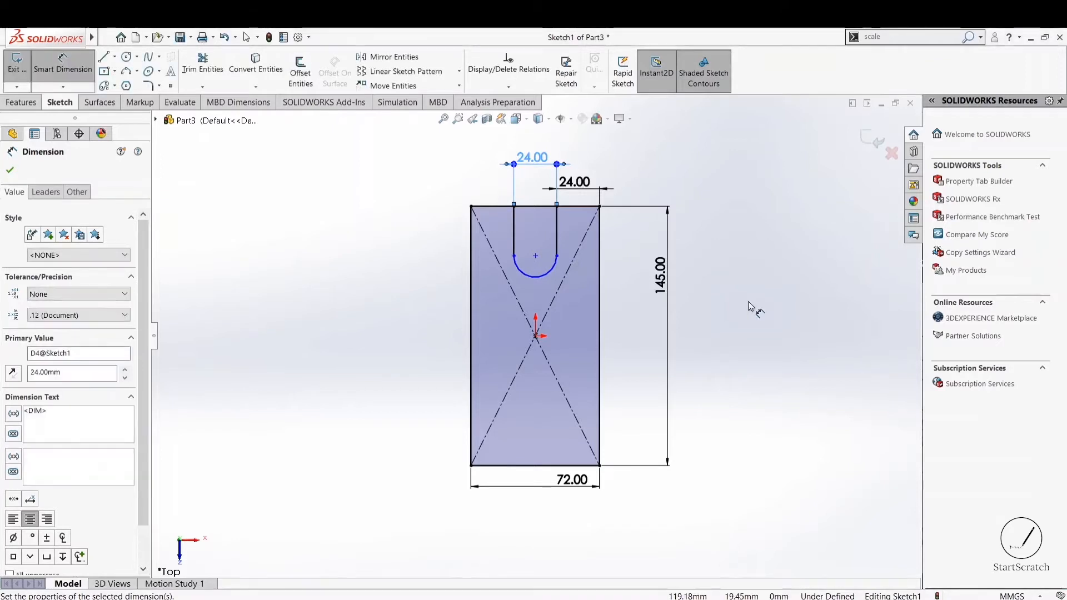
{"action": "key", "text": "Escape"}
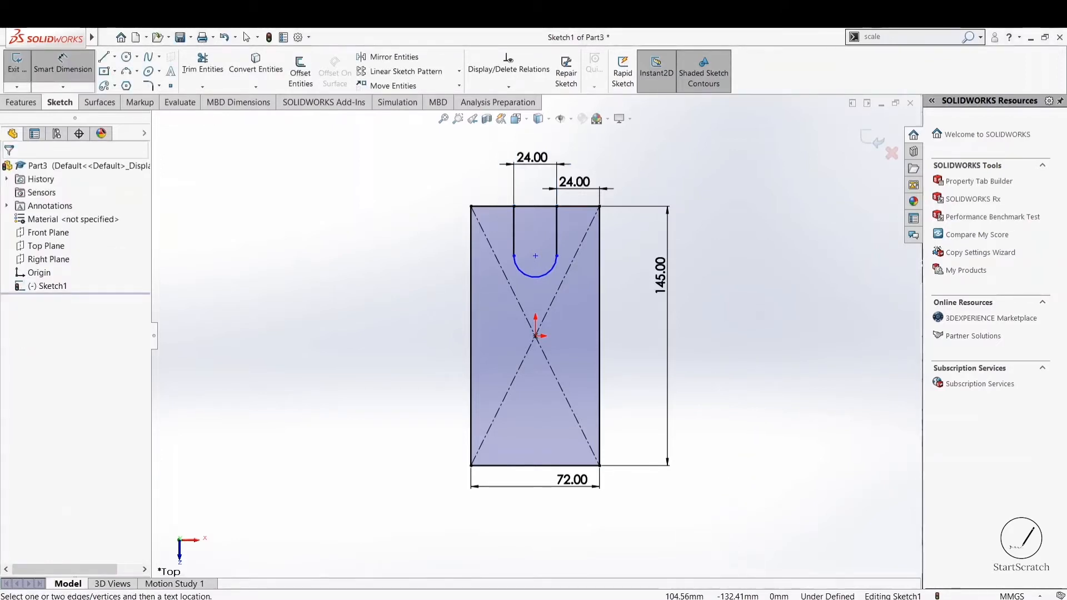
Dimension the distance from the rectangle's upper edge to the slot arc's center and set it to 50 mm
{"action": "key", "text": "alt+Tab"}
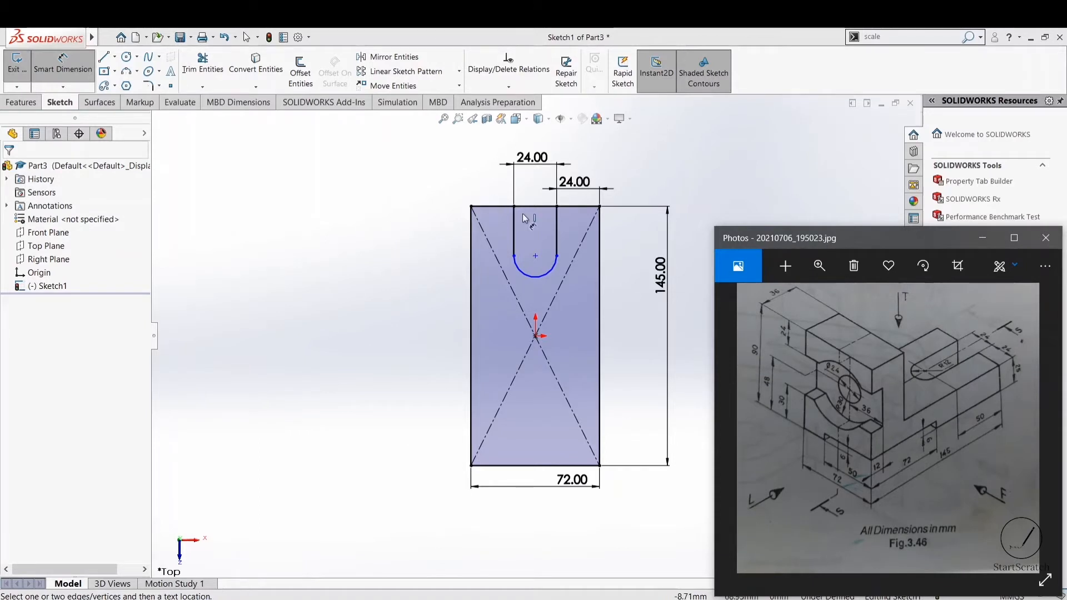
{"action": "left_click", "coordinate": [535, 229]}
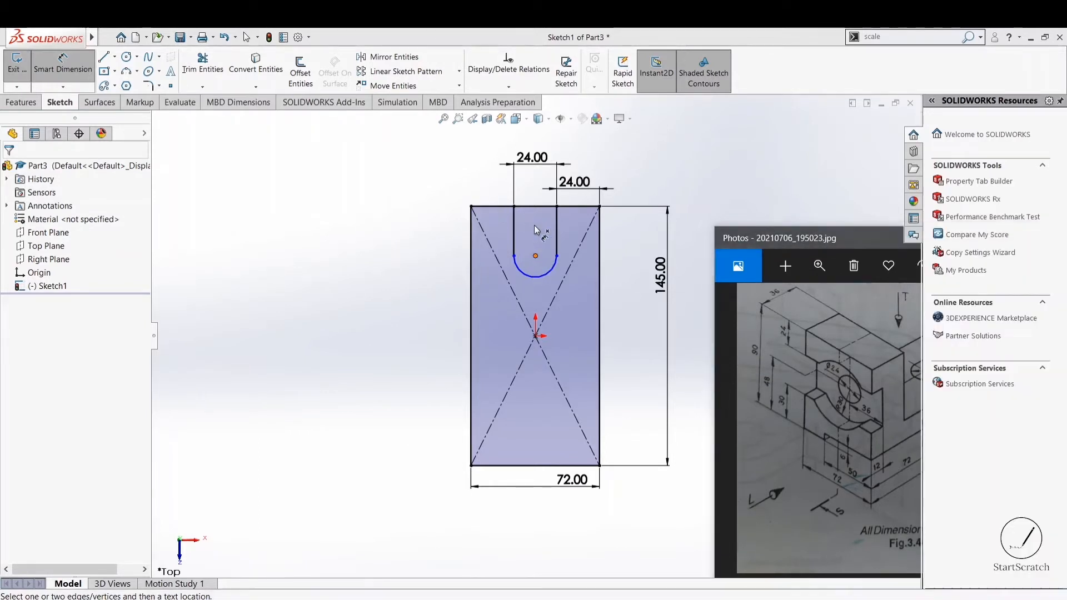
{"action": "left_click", "coordinate": [539, 207]}
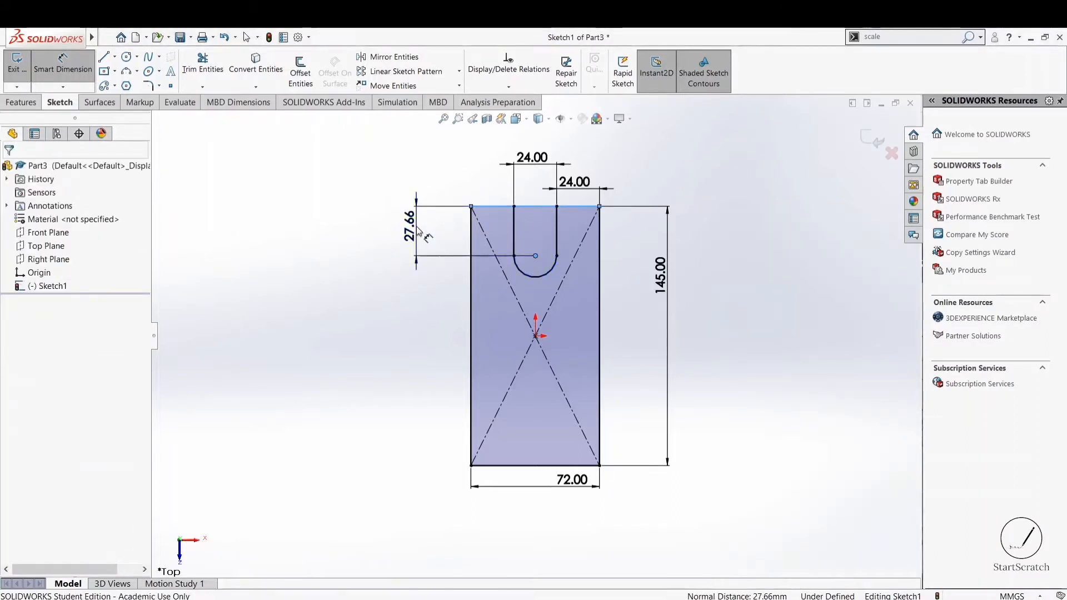
{"action": "left_click", "coordinate": [421, 232]}
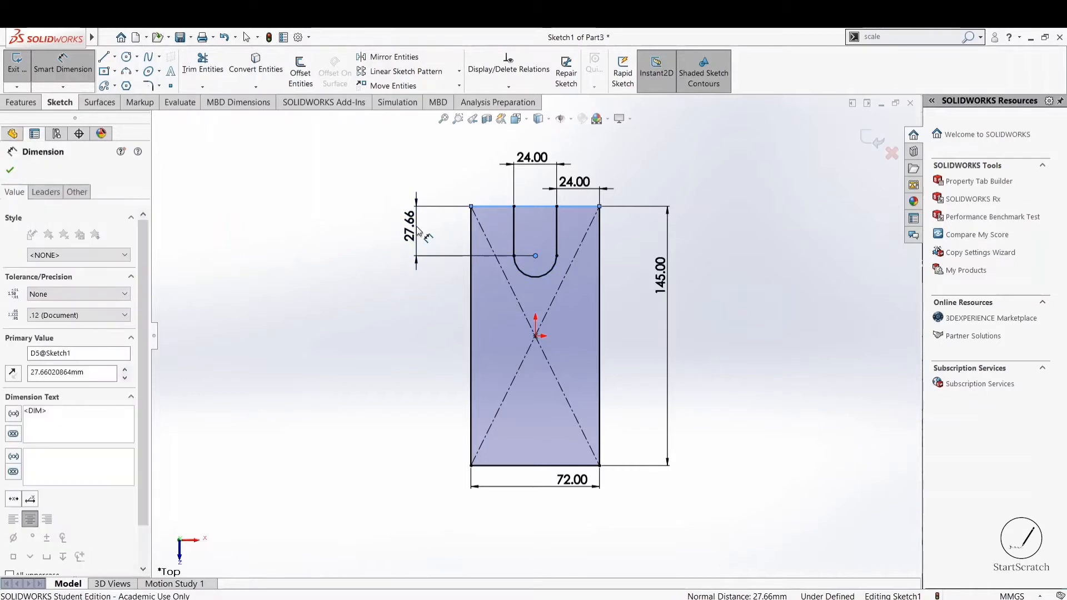
{"action": "type", "text": "50"}
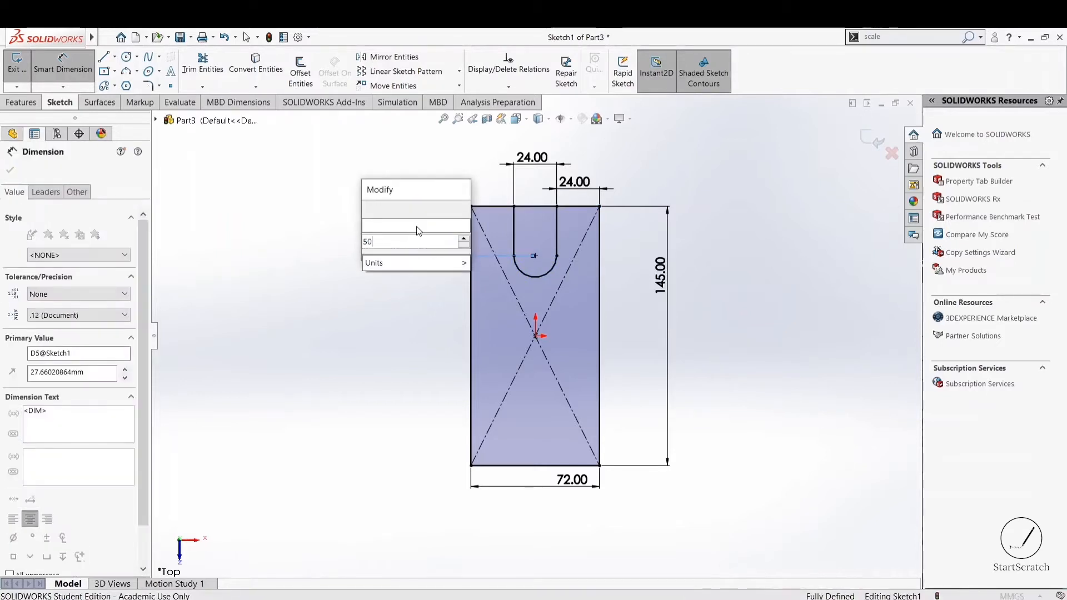
{"action": "key", "text": "Escape"}
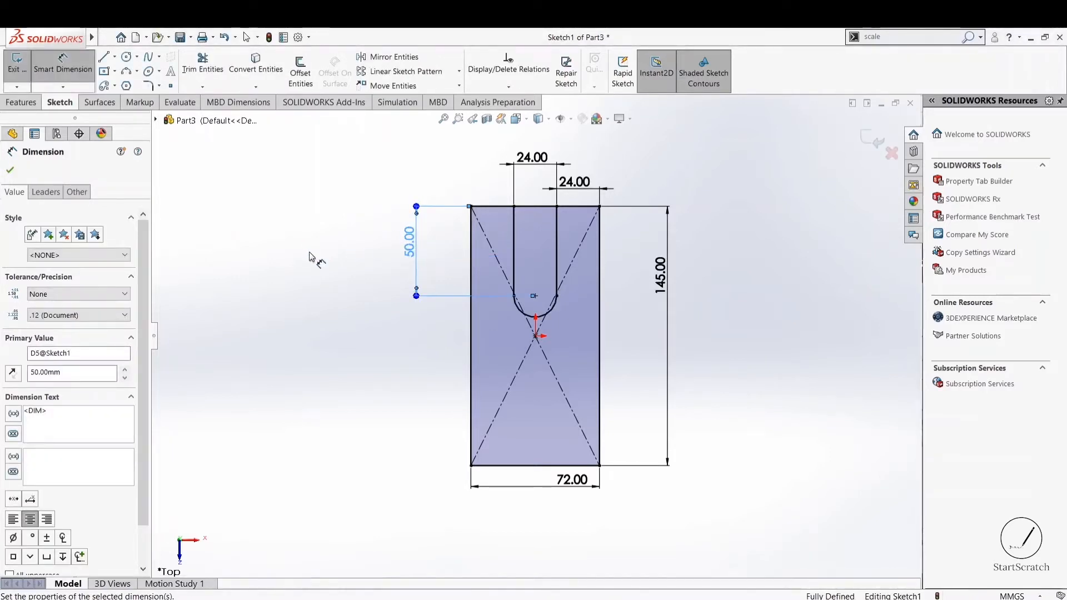
{"action": "key", "text": "Escape"}
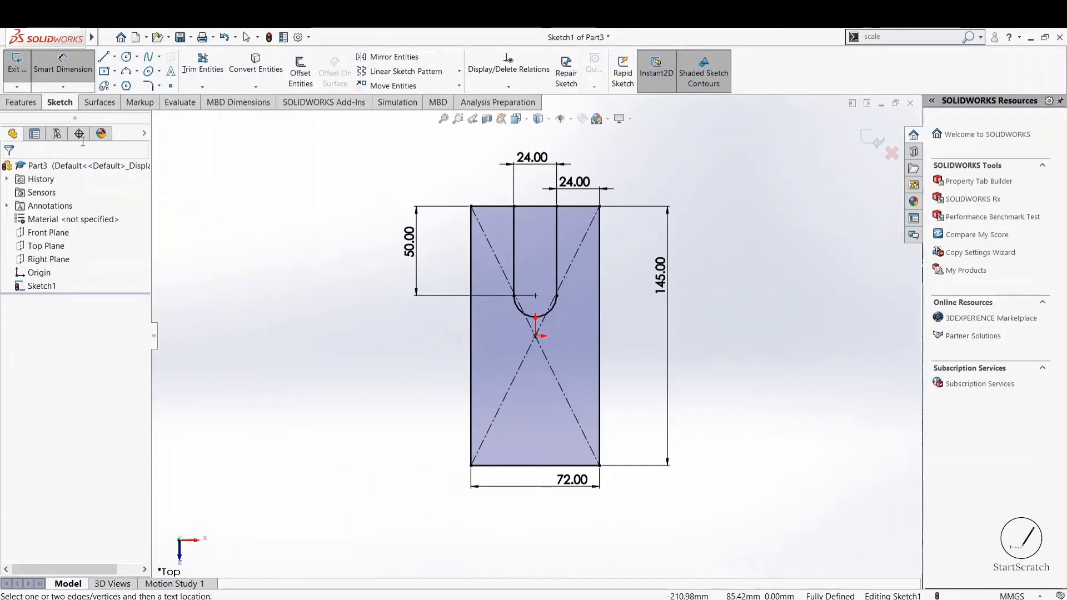
Extrude the sketch region surrounding the open slot as a 25 mm thick blind boss
{"action": "left_click", "coordinate": [29, 104]}
{"action": "left_click", "coordinate": [31, 87]}
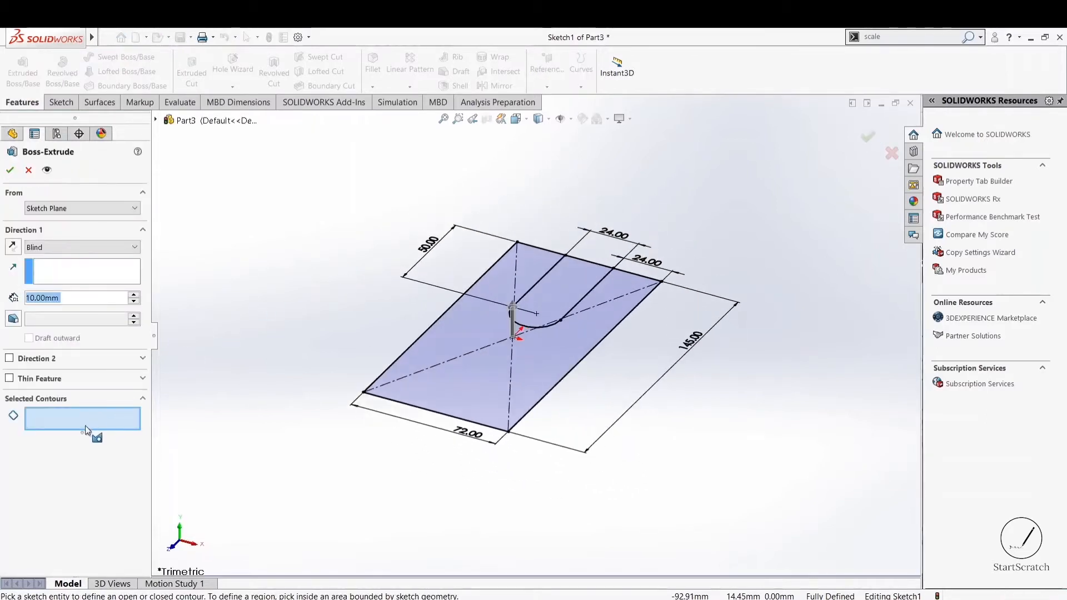
{"action": "left_click", "coordinate": [463, 366]}
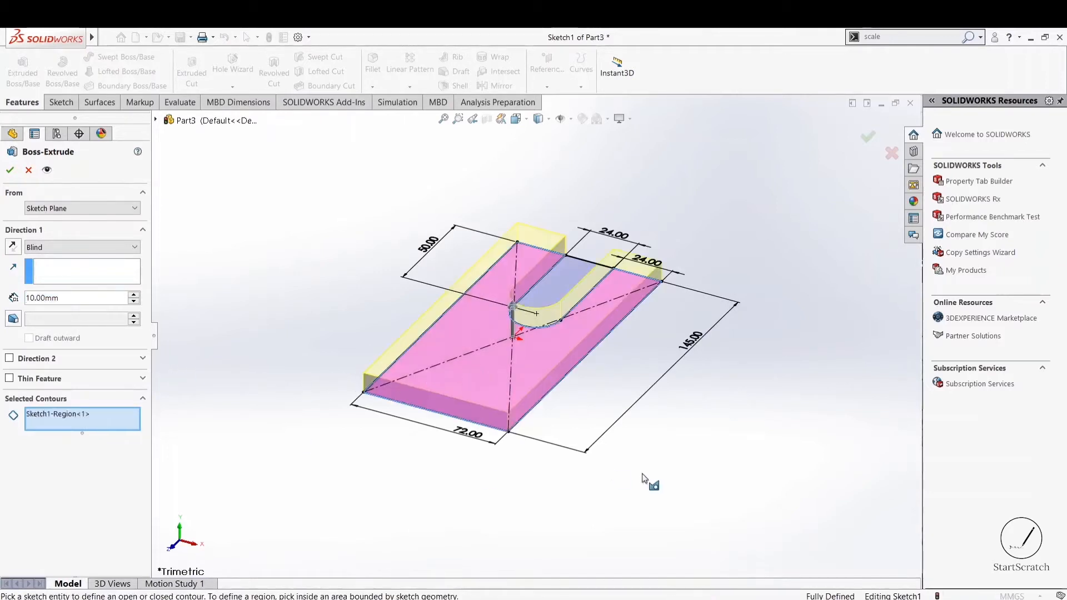
{"action": "key", "text": "alt+Tab"}
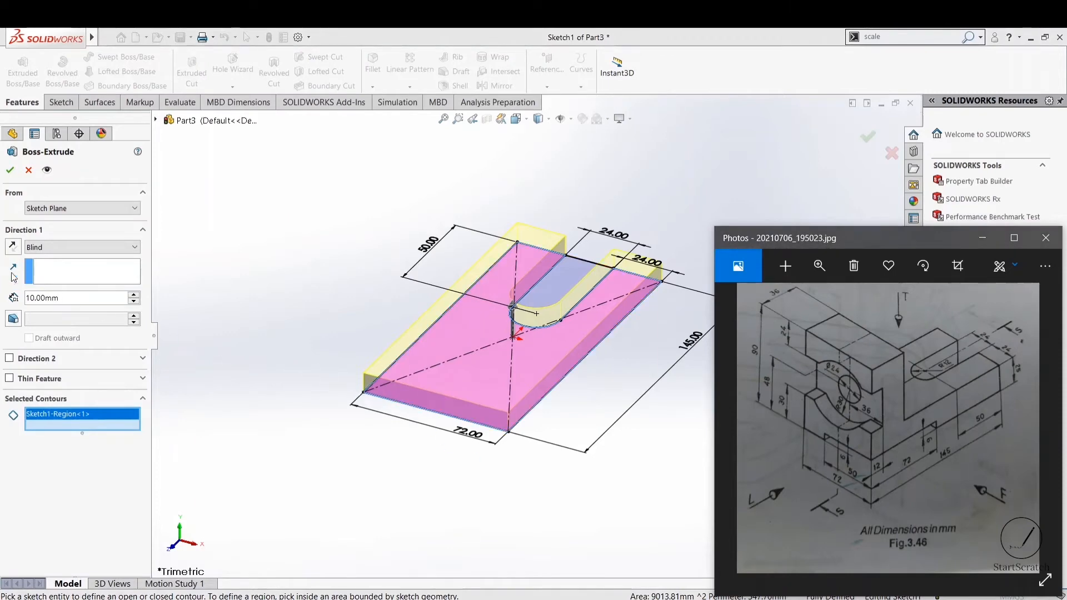
{"action": "key", "text": "alt+Tab"}
{"action": "double_click", "coordinate": [75, 298]}
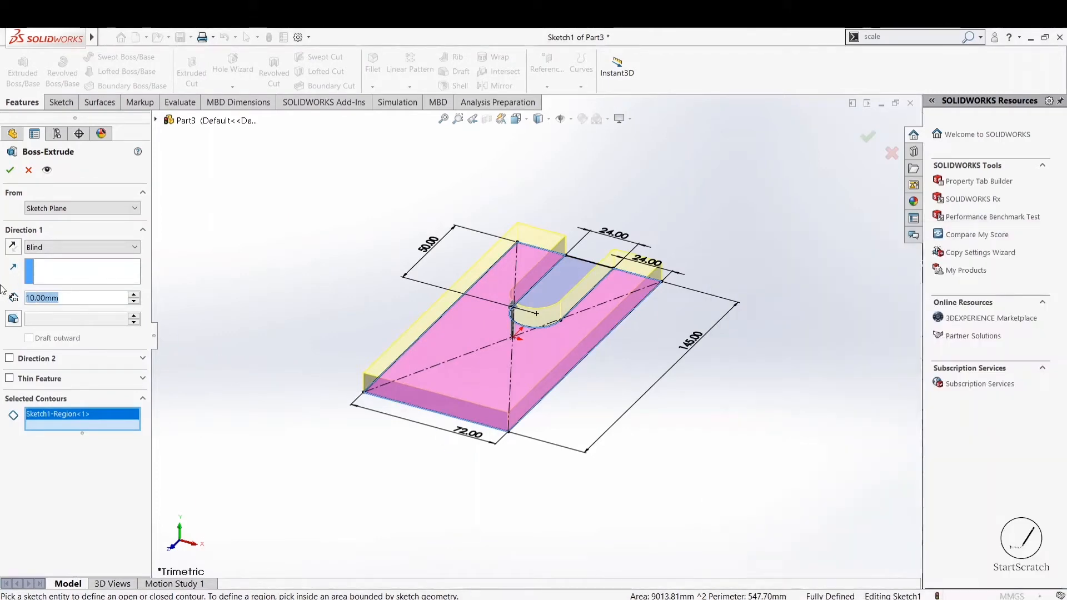
{"action": "type", "text": "25"}
{"action": "key", "text": "Return"}
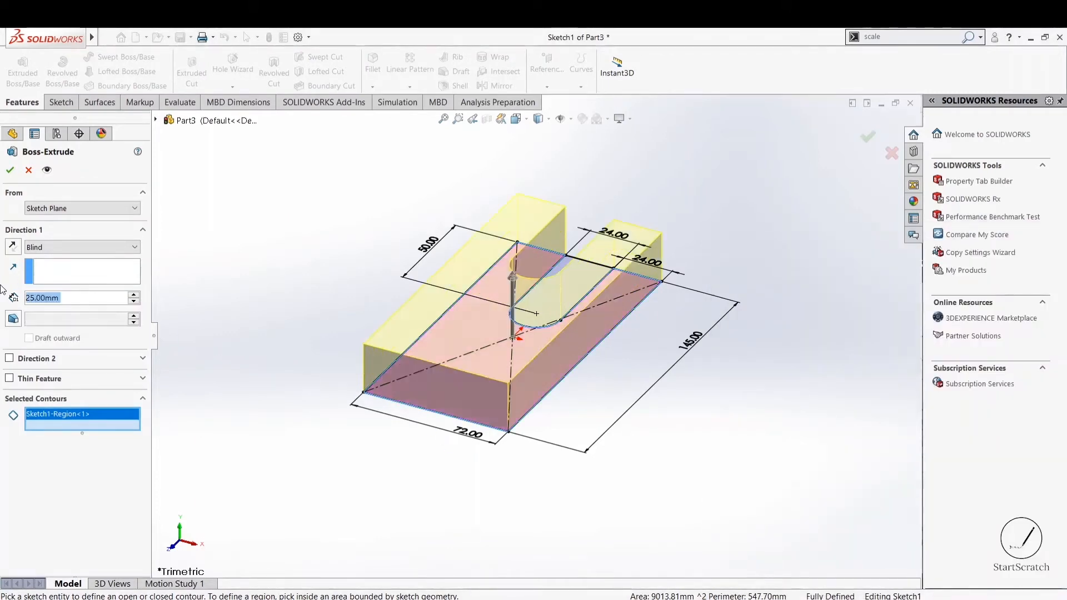
{"action": "left_click", "coordinate": [8, 172]}
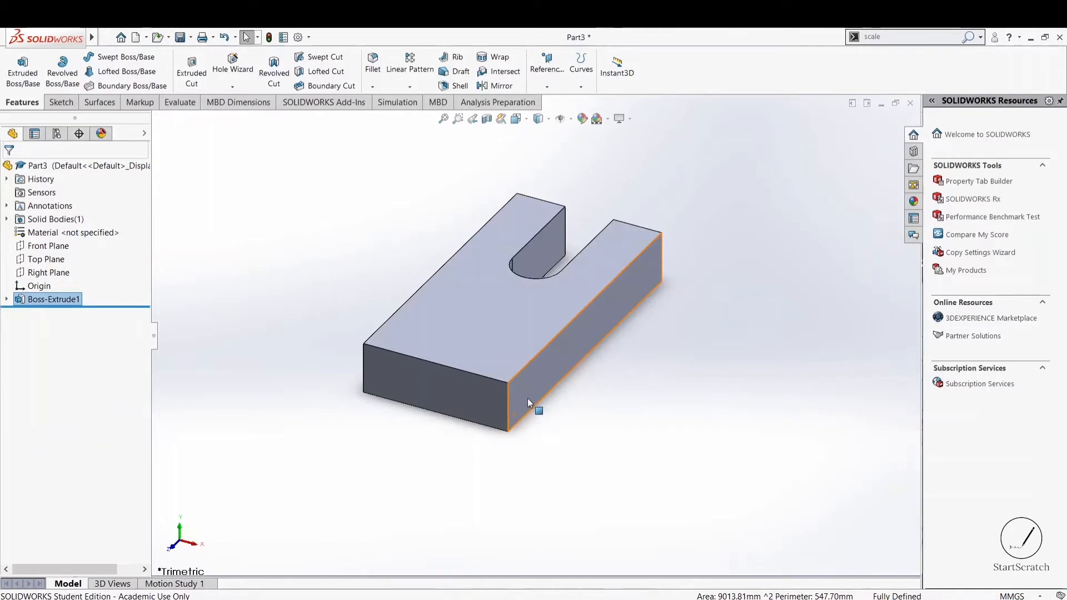
Start a sketch on the block's long side face and draw a corner rectangle about 51 x 12 mm from its lower-left corner
{"action": "key", "text": "alt+Tab"}
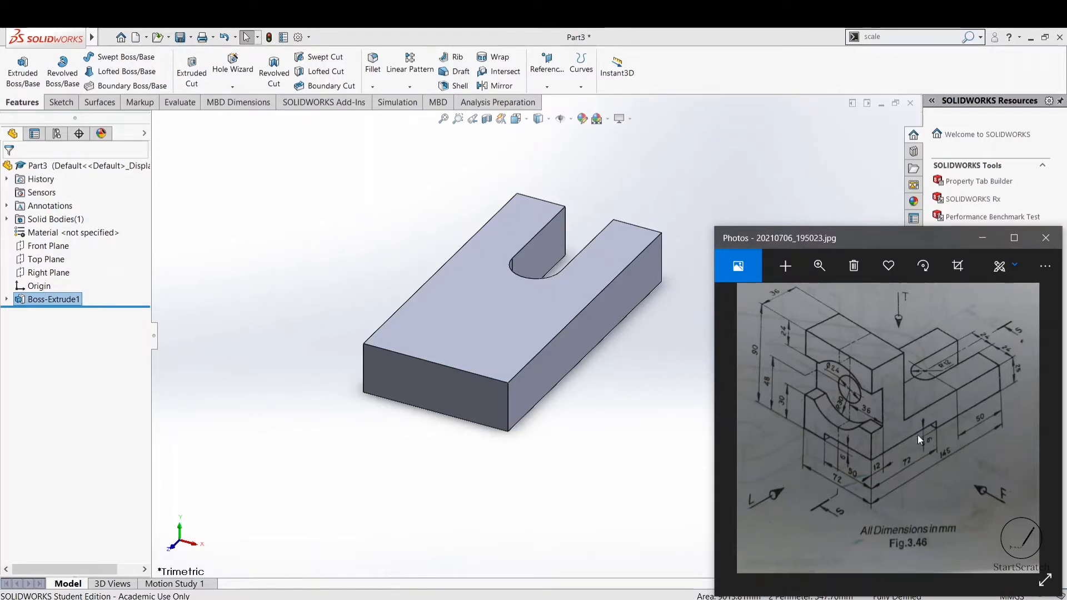
{"action": "left_click", "coordinate": [539, 379]}
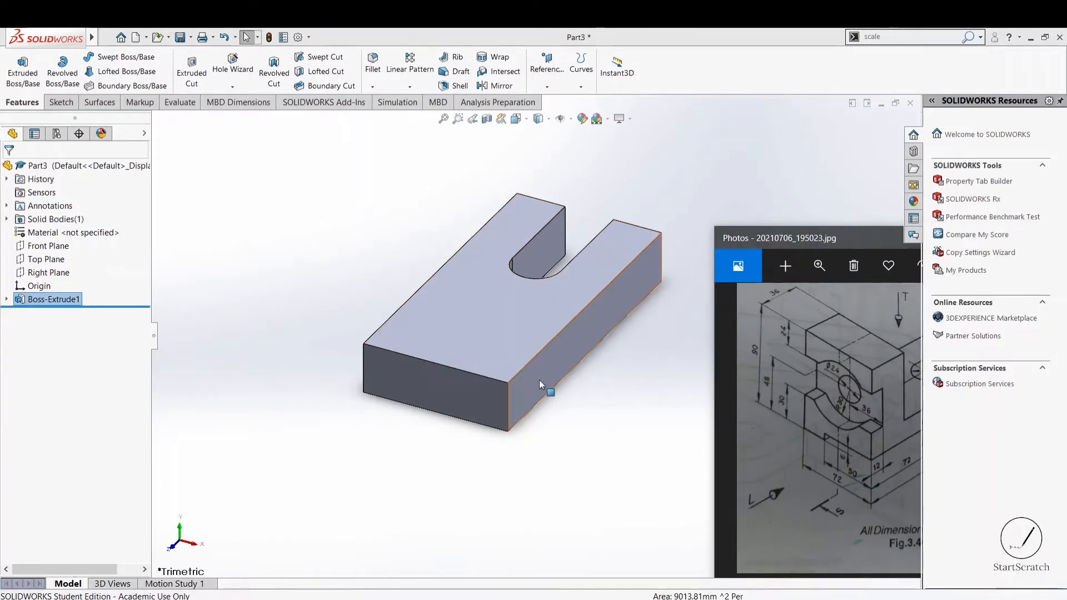
{"action": "left_click", "coordinate": [588, 348]}
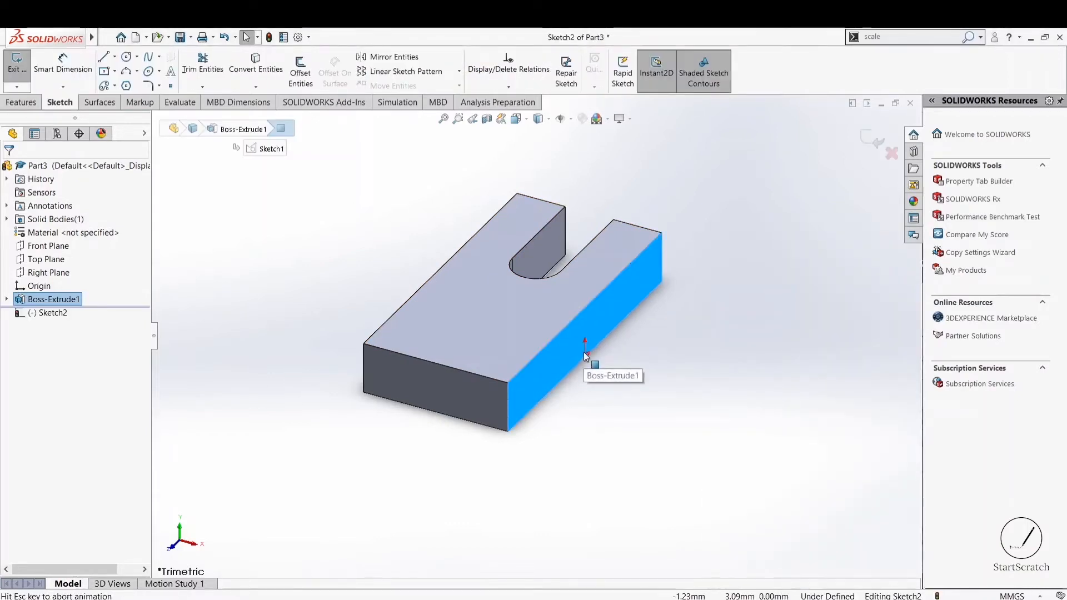
{"action": "left_click", "coordinate": [114, 71]}
{"action": "left_click", "coordinate": [129, 86]}
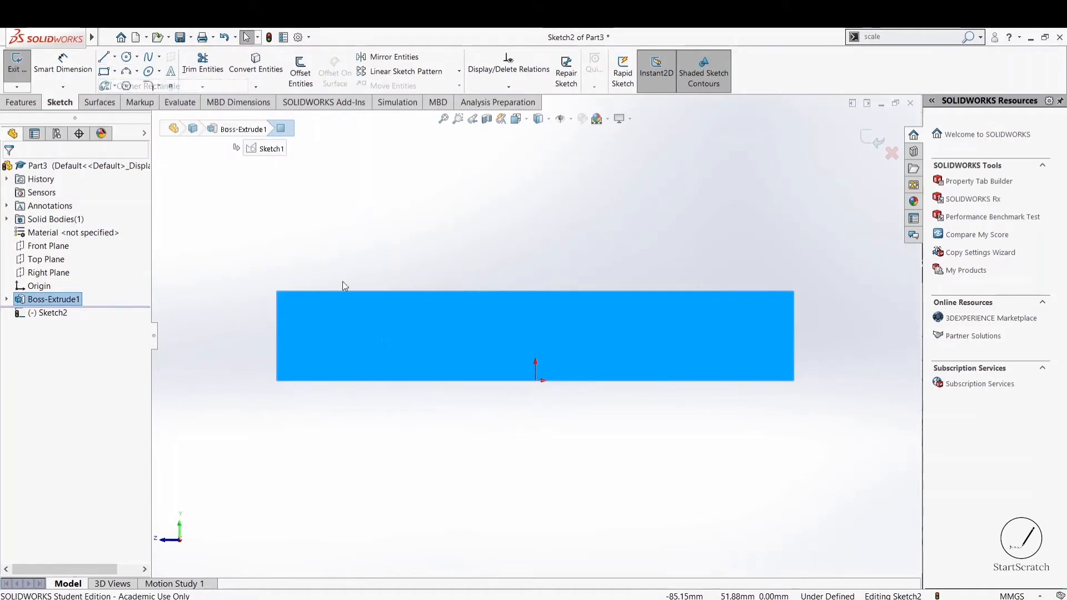
{"action": "left_click", "coordinate": [277, 381]}
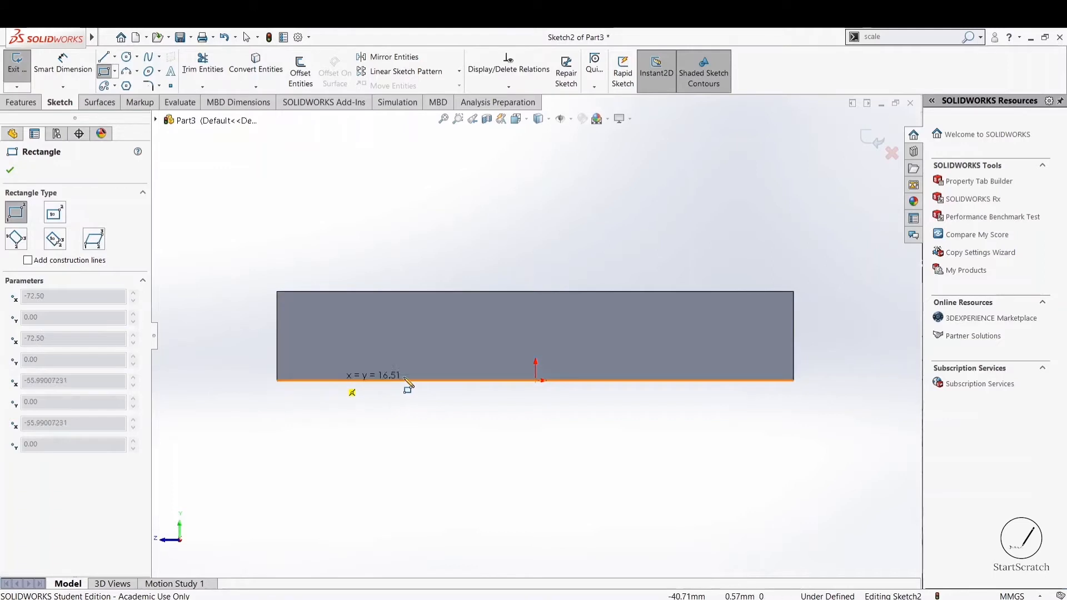
{"action": "left_click", "coordinate": [461, 339]}
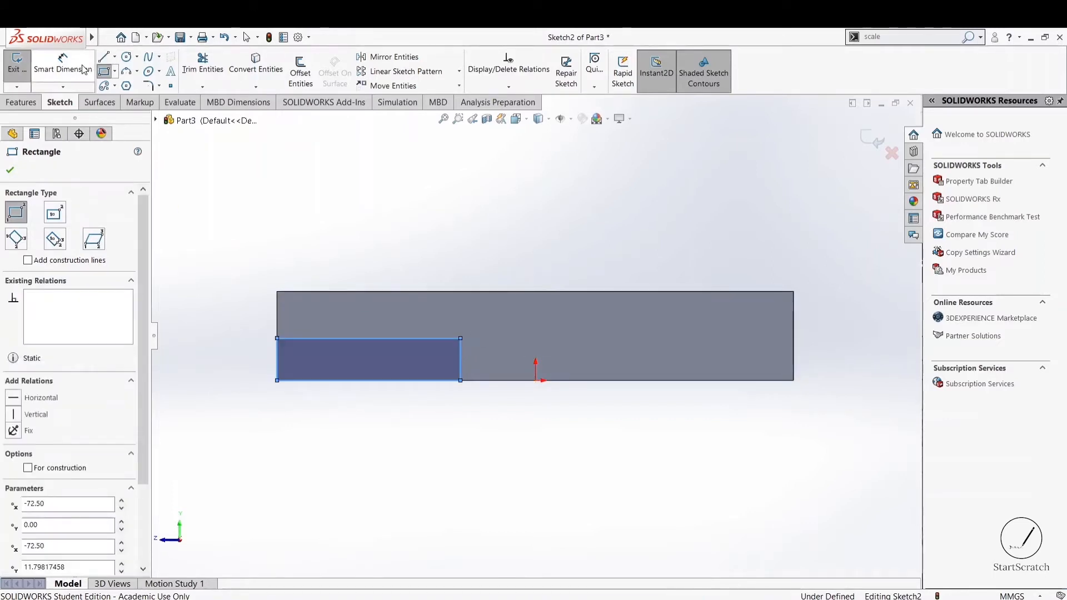
Dimension the side-face rectangle's height and set it to 6 mm
{"action": "left_click", "coordinate": [84, 69]}
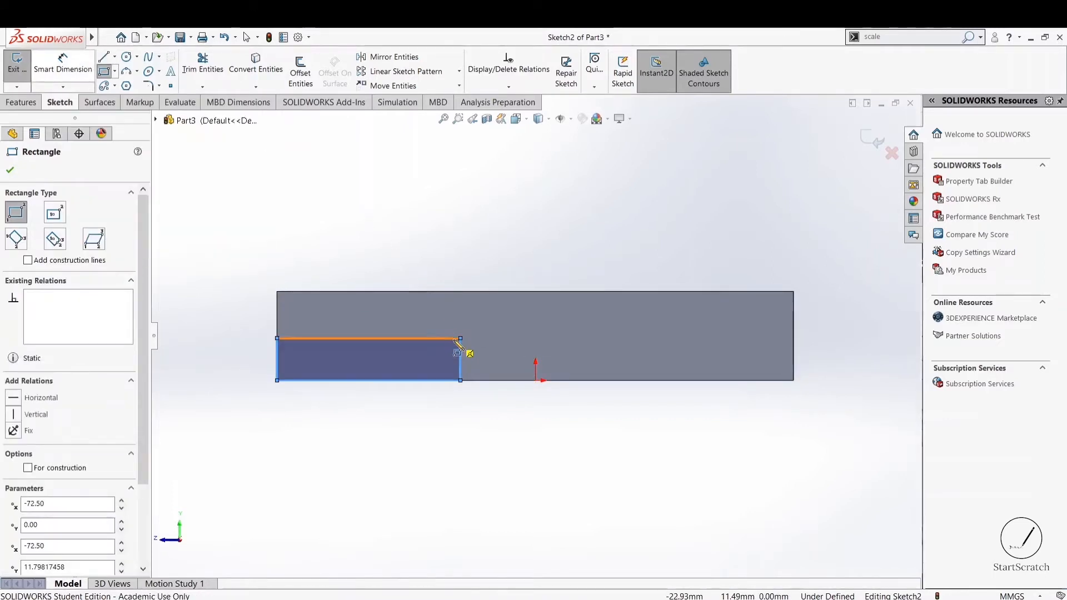
{"action": "left_click", "coordinate": [77, 77]}
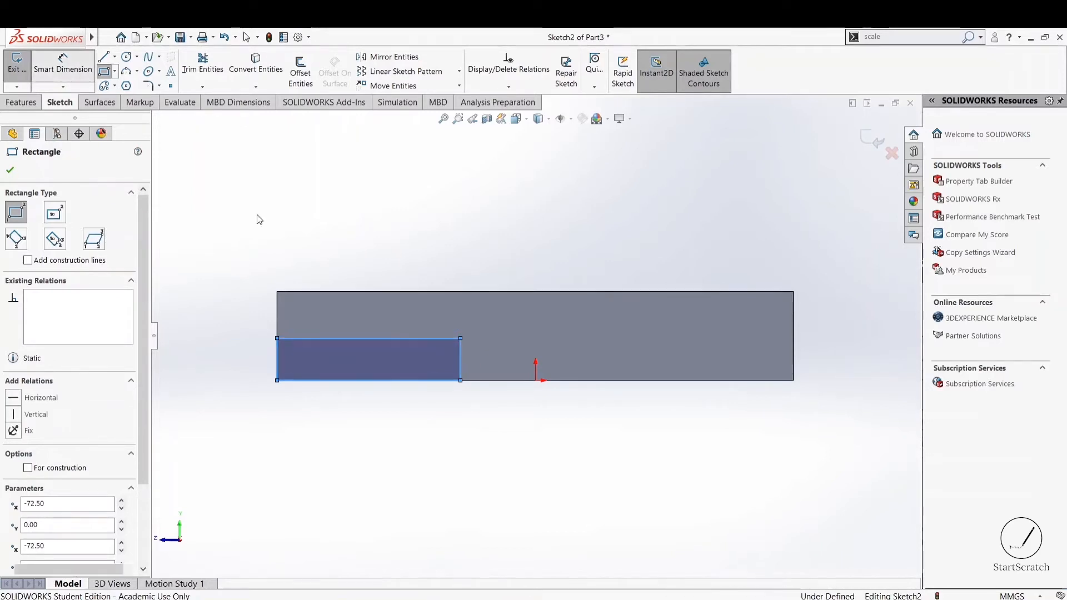
{"action": "left_click", "coordinate": [498, 355]}
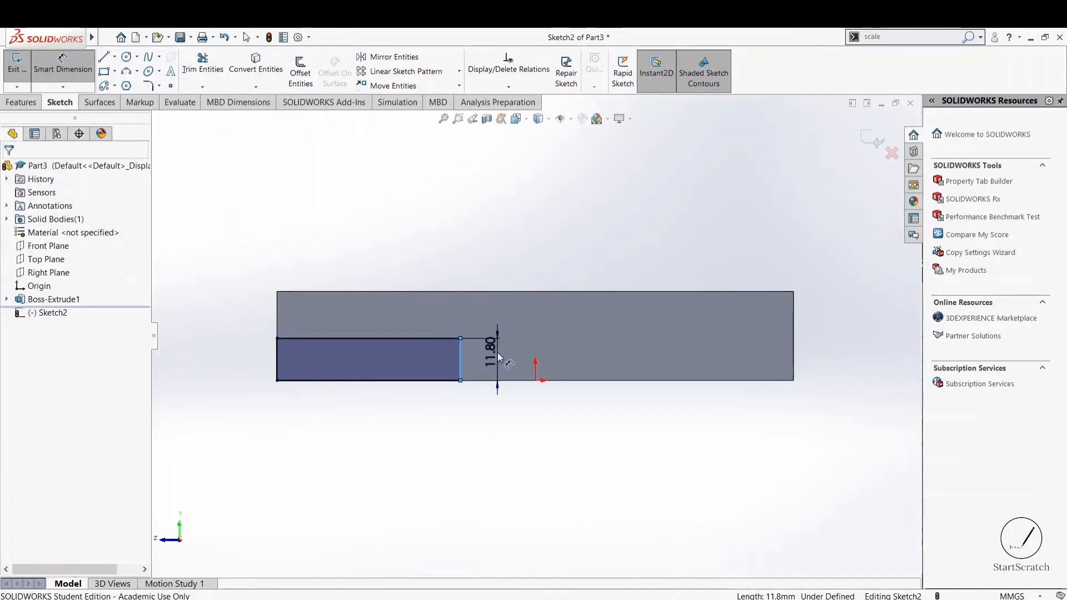
{"action": "left_click", "coordinate": [600, 454]}
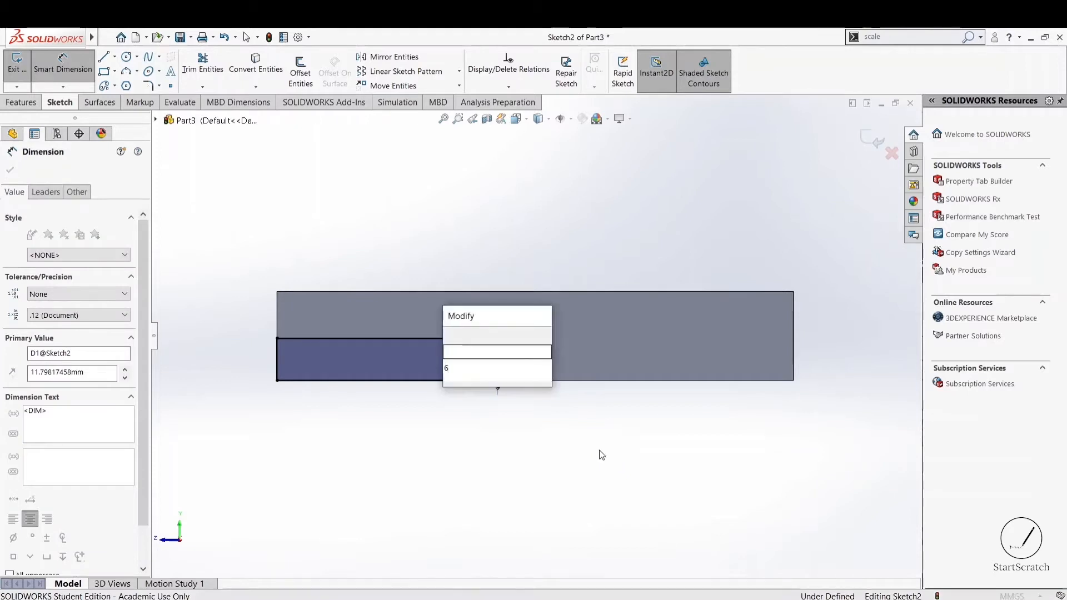
{"action": "key", "text": "Return"}
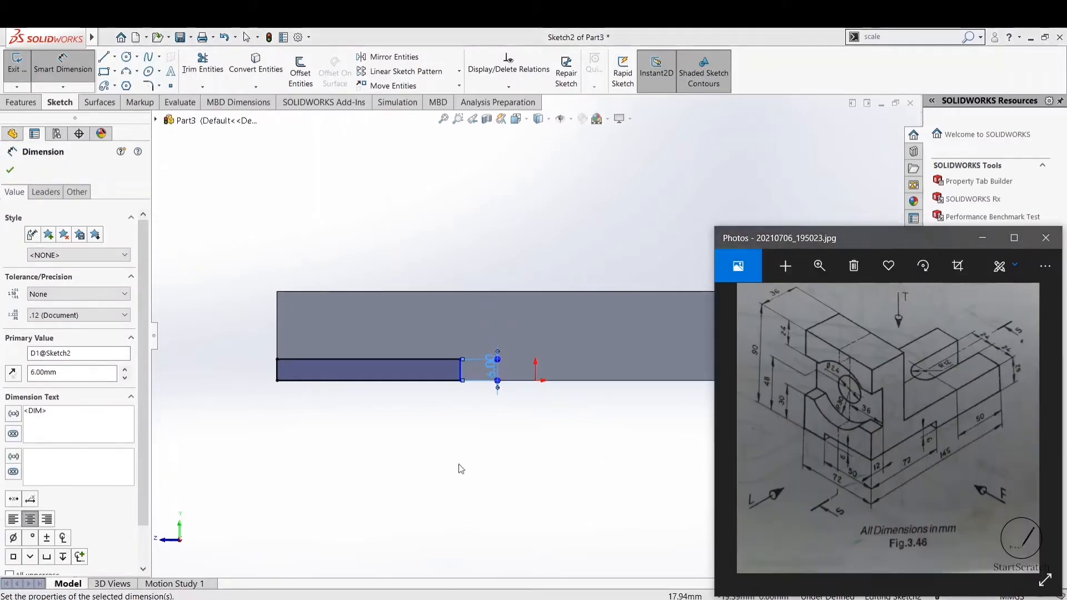
{"action": "key", "text": "Escape"}
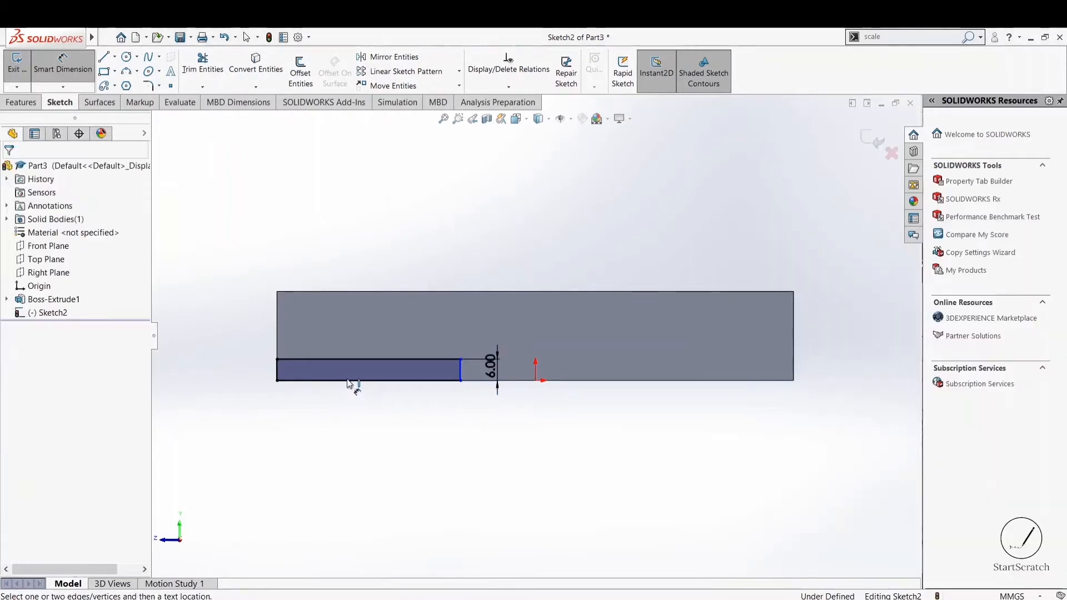
Dimension the side-face rectangle's lower edge and set its length to 72 mm
{"action": "left_click", "coordinate": [348, 381]}
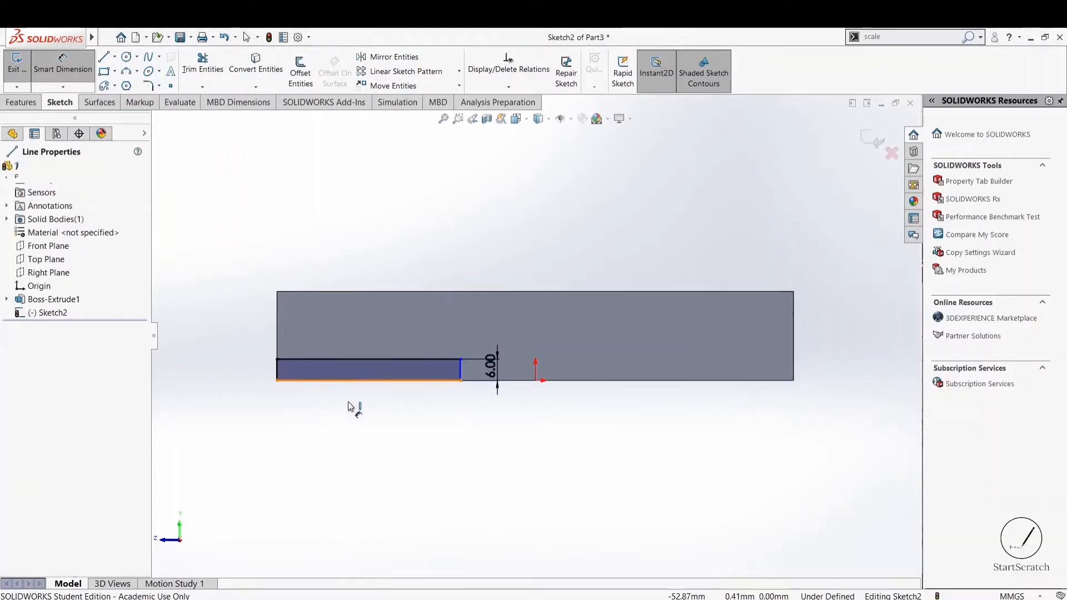
{"action": "left_click", "coordinate": [357, 408]}
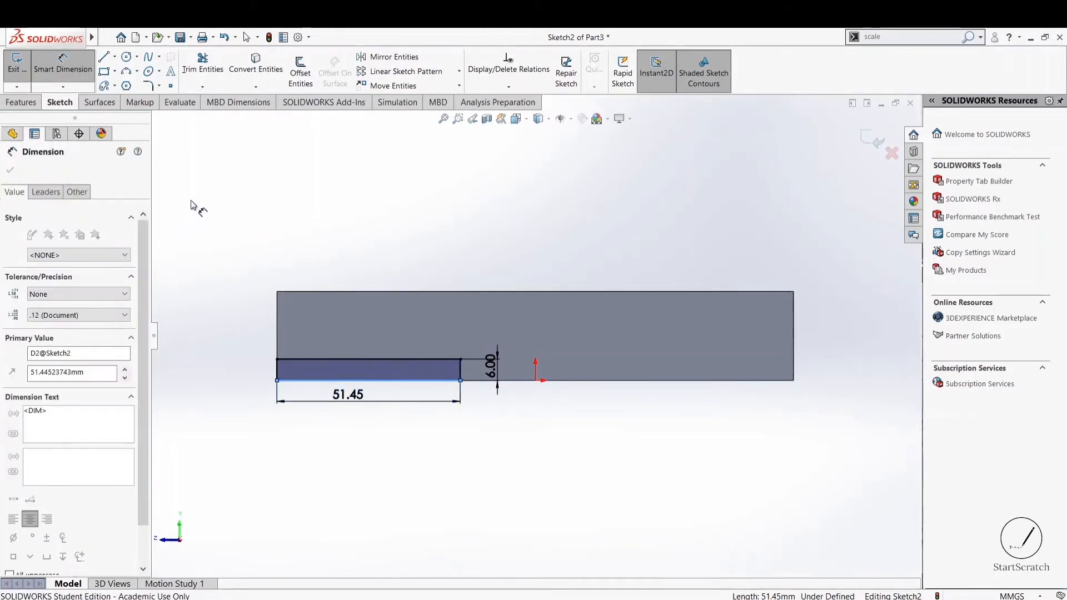
{"action": "type", "text": "12"}
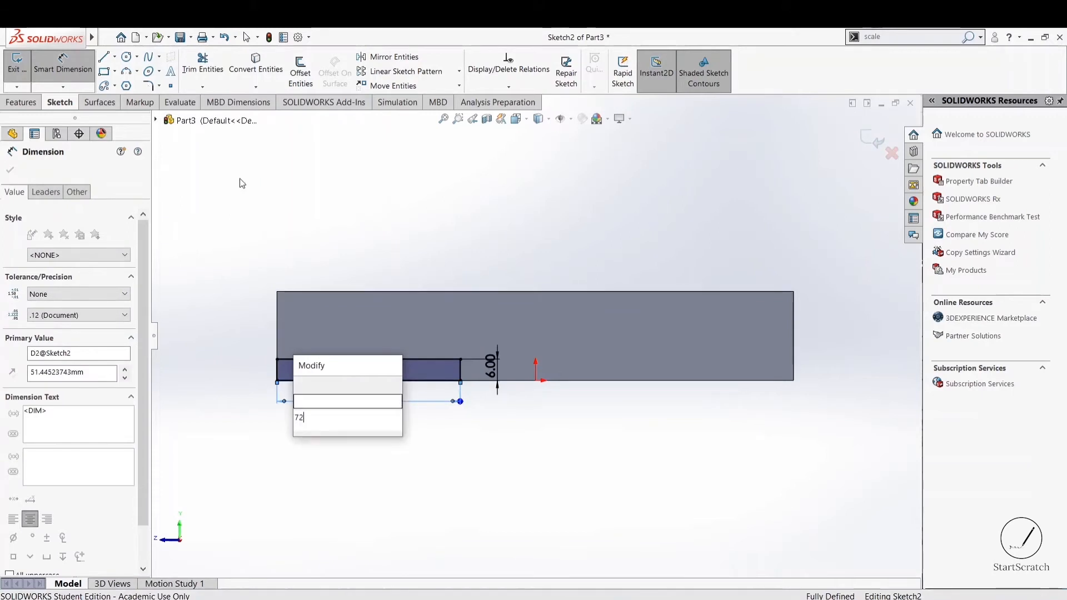
{"action": "key", "text": "Return"}
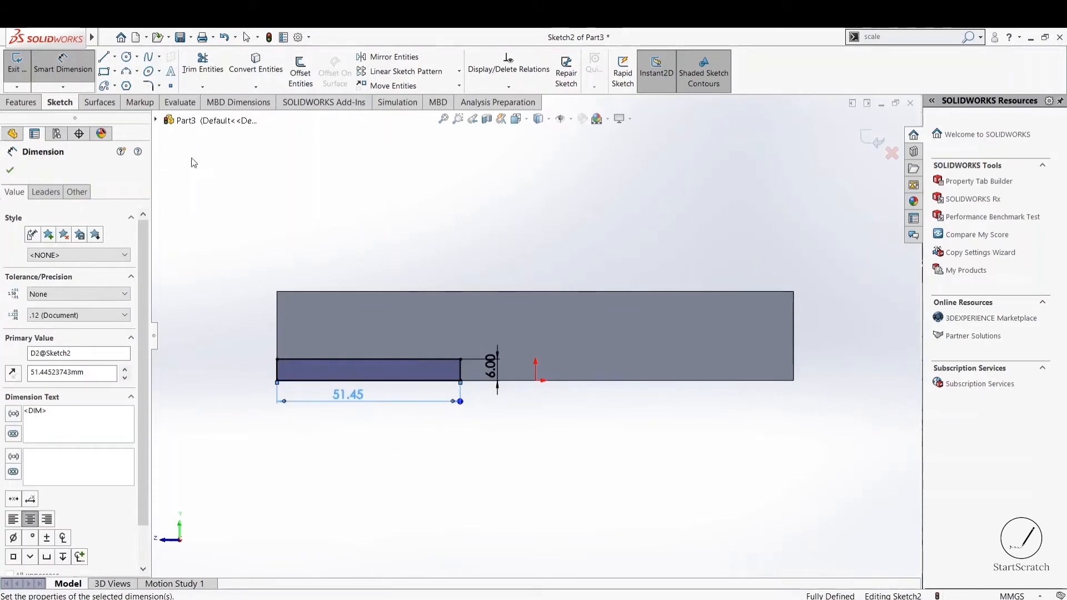
Cut the 72 x 6 mm rectangle into the block with a blind Extruded Cut 50 mm deep
{"action": "left_click", "coordinate": [34, 103]}
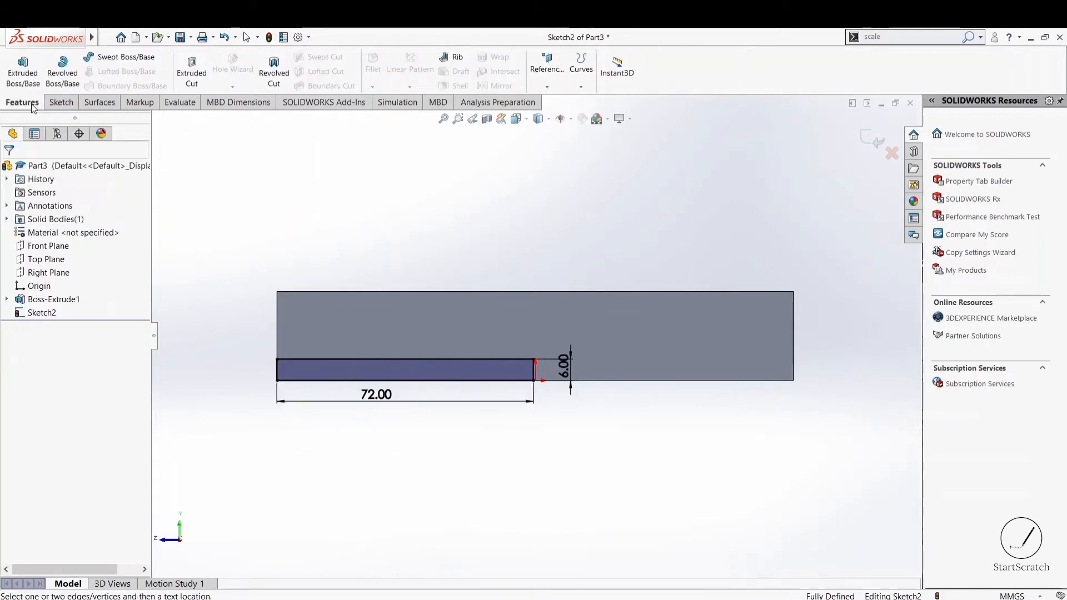
{"action": "left_click", "coordinate": [193, 75]}
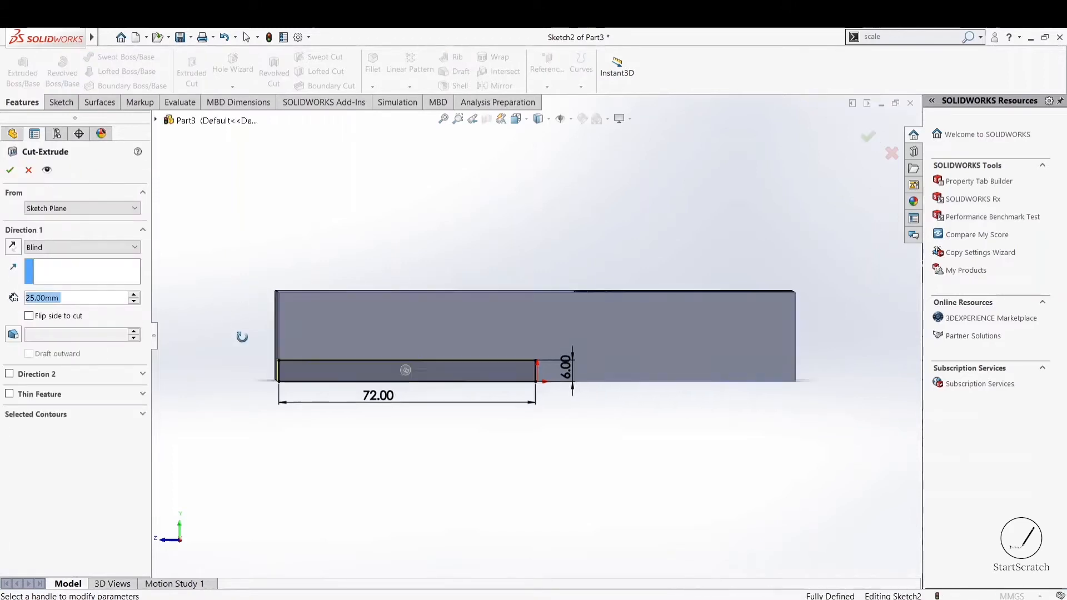
{"action": "left_click", "coordinate": [64, 299]}
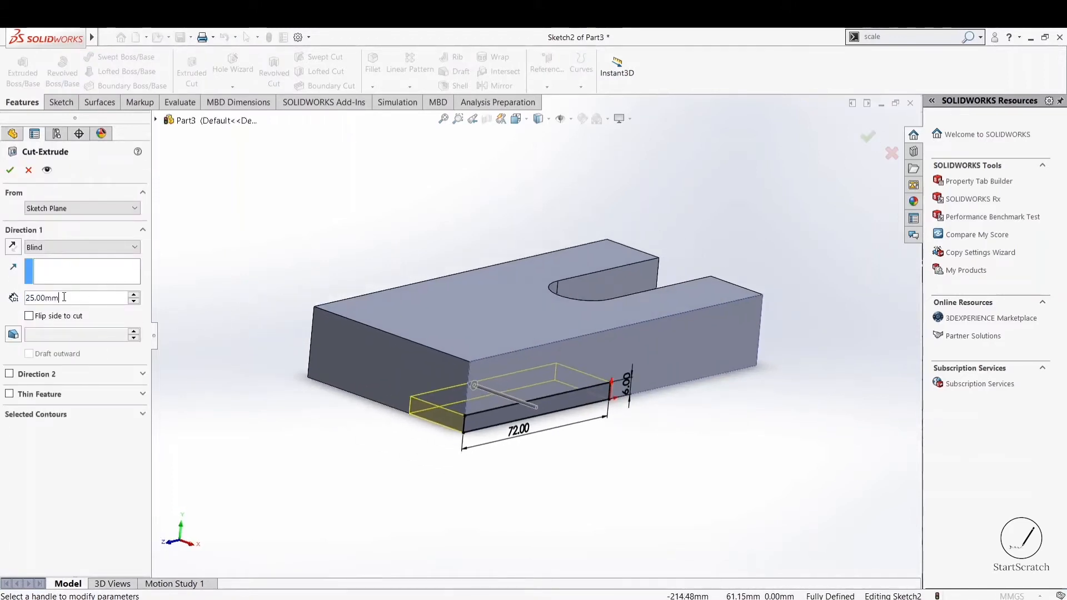
{"action": "type", "text": "50"}
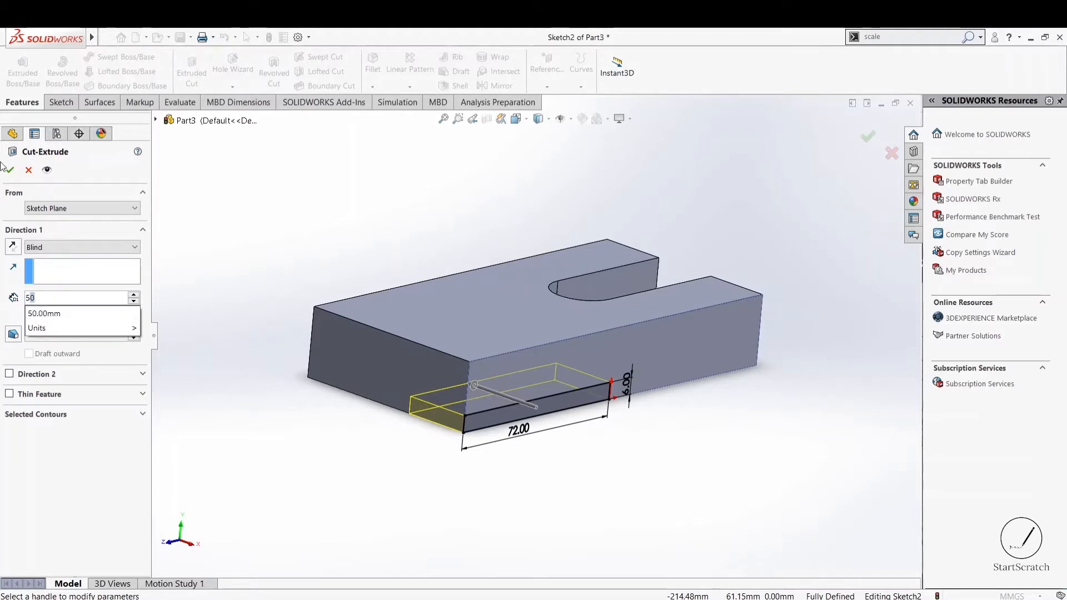
{"action": "key", "text": "Return"}
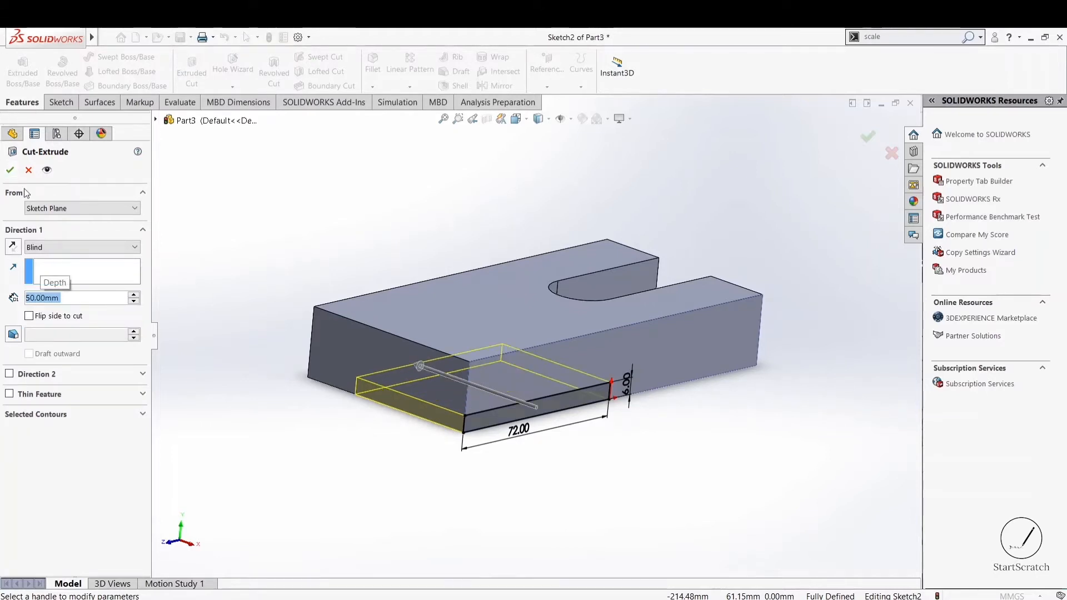
{"action": "key", "text": "alt+Tab"}
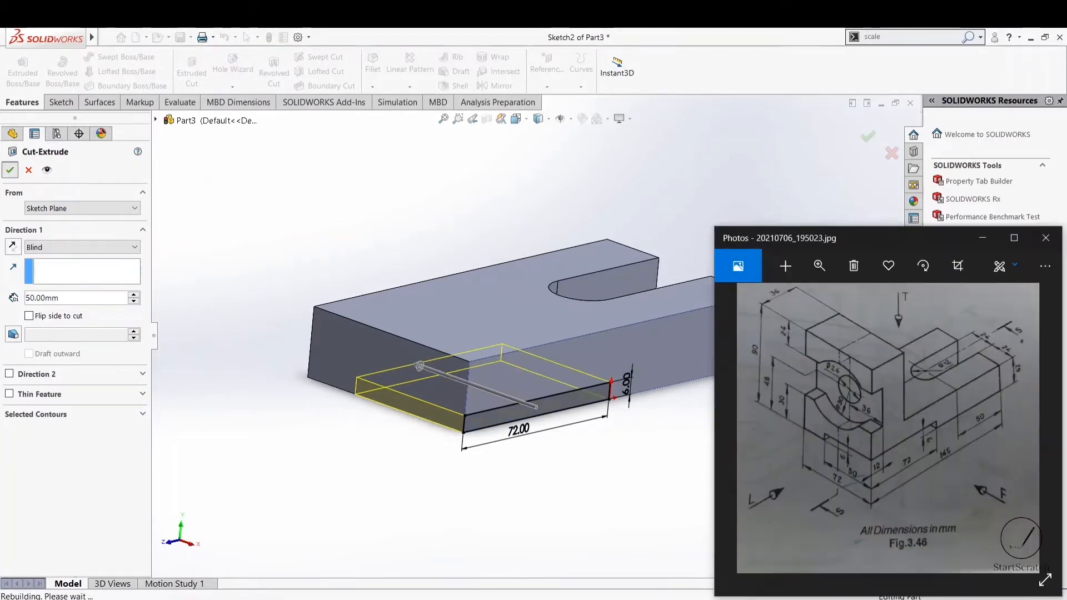
Accept the cut and sketch a full-width corner rectangle about 72 x 23 mm on the base's top face, at the end opposite the slot
{"action": "key", "text": "Return"}
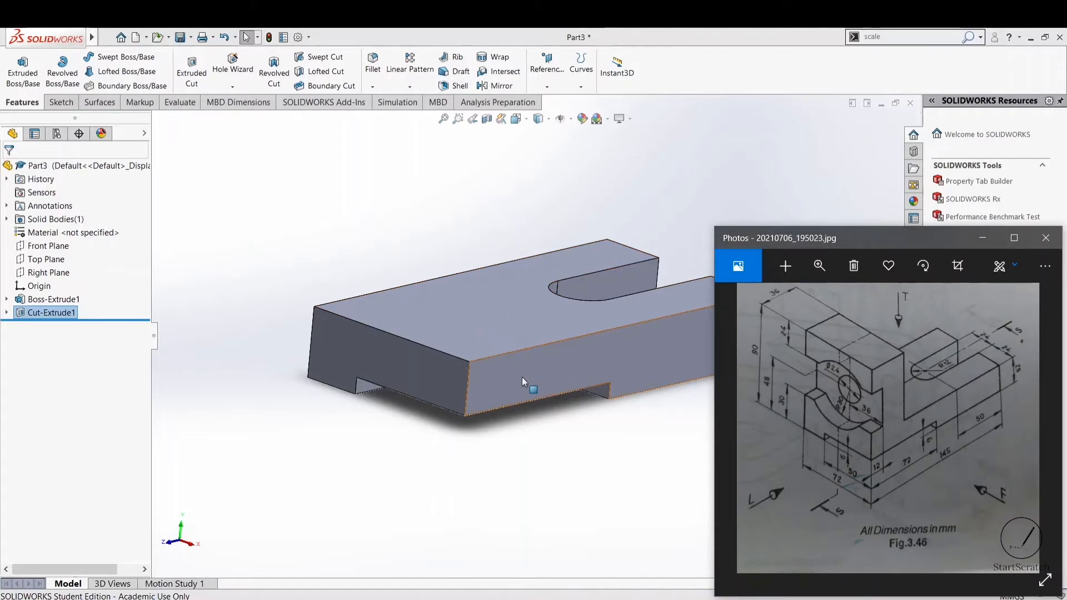
{"action": "left_click", "coordinate": [502, 326]}
{"action": "left_click", "coordinate": [553, 297]}
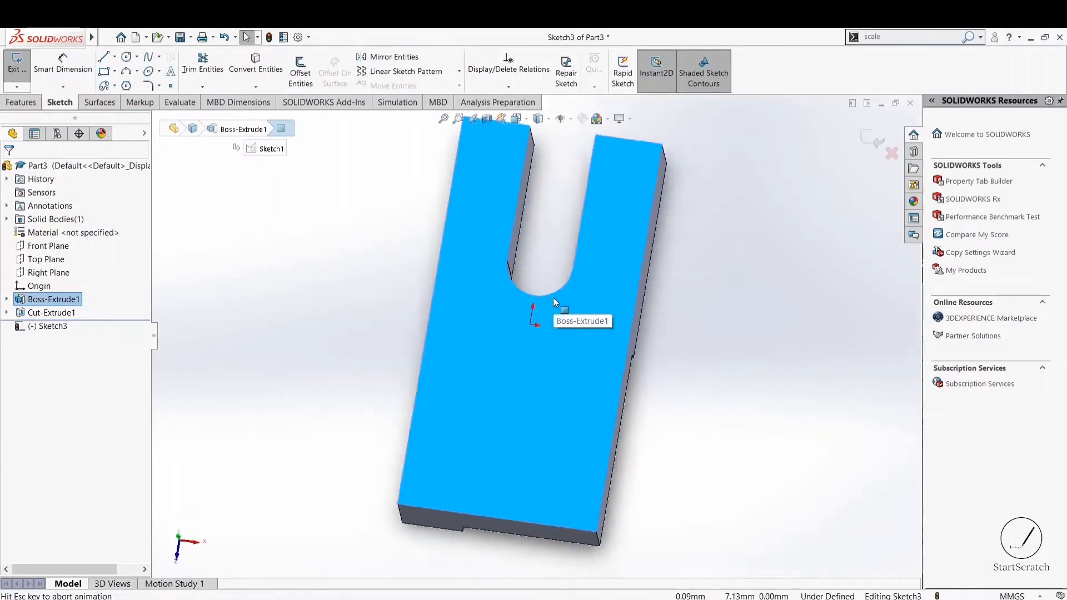
{"action": "left_click", "coordinate": [114, 71]}
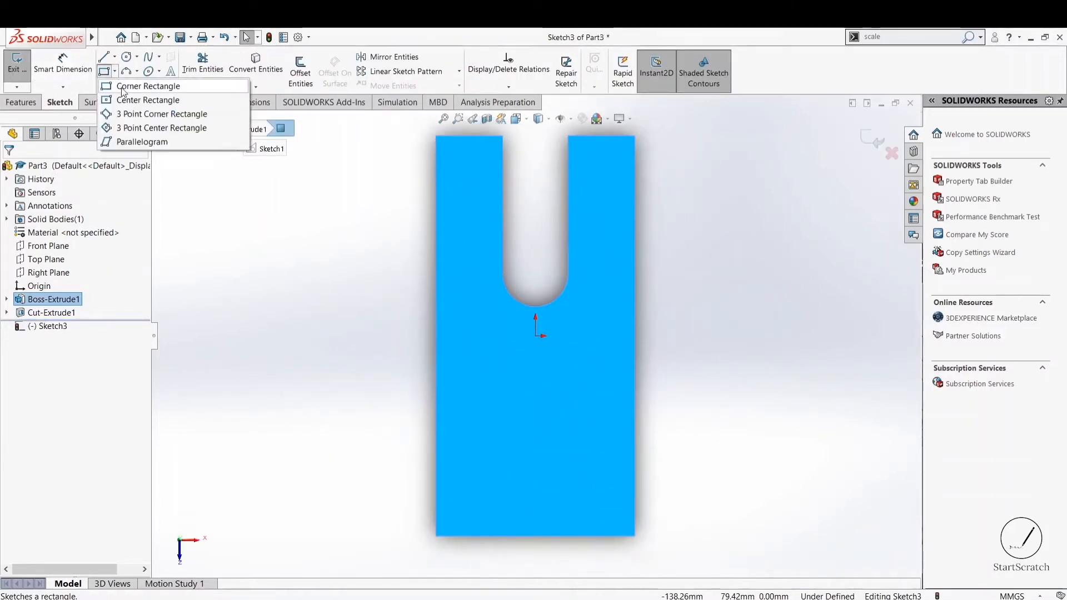
{"action": "left_click", "coordinate": [145, 84]}
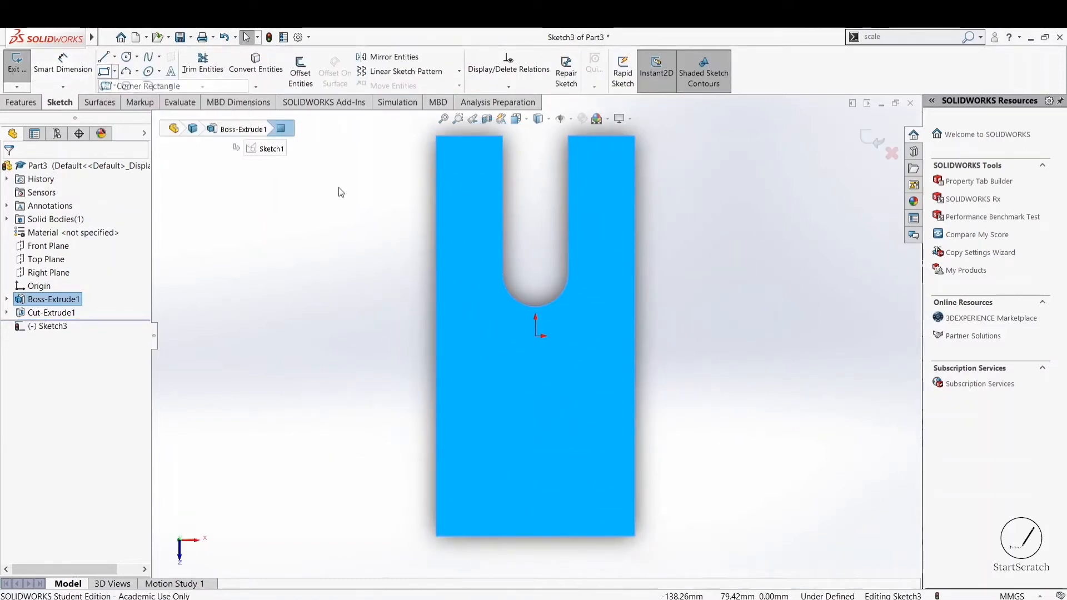
{"action": "left_click", "coordinate": [435, 536]}
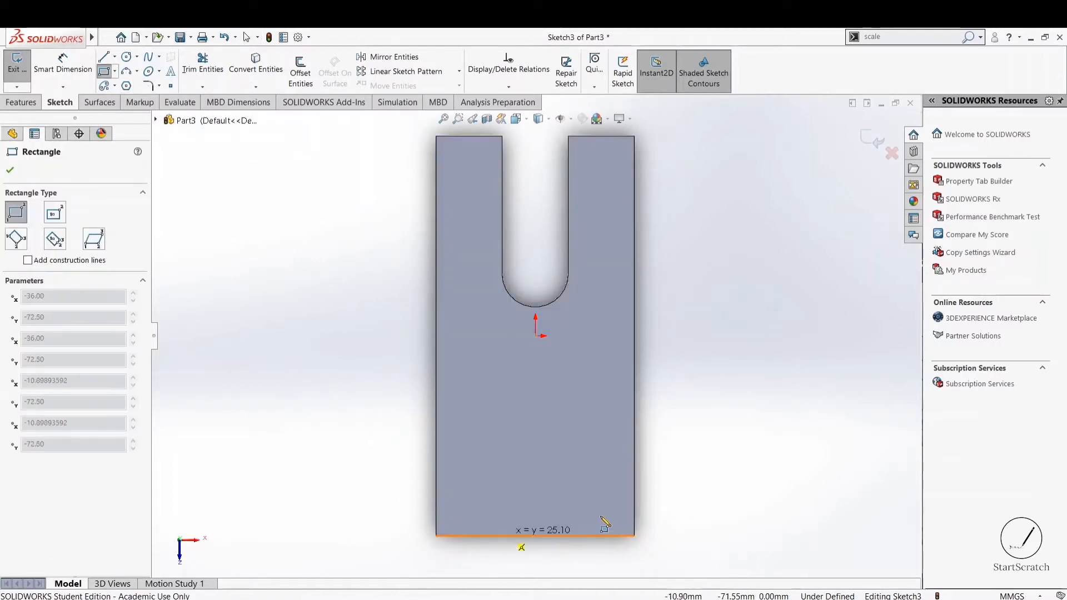
{"action": "left_click", "coordinate": [635, 474]}
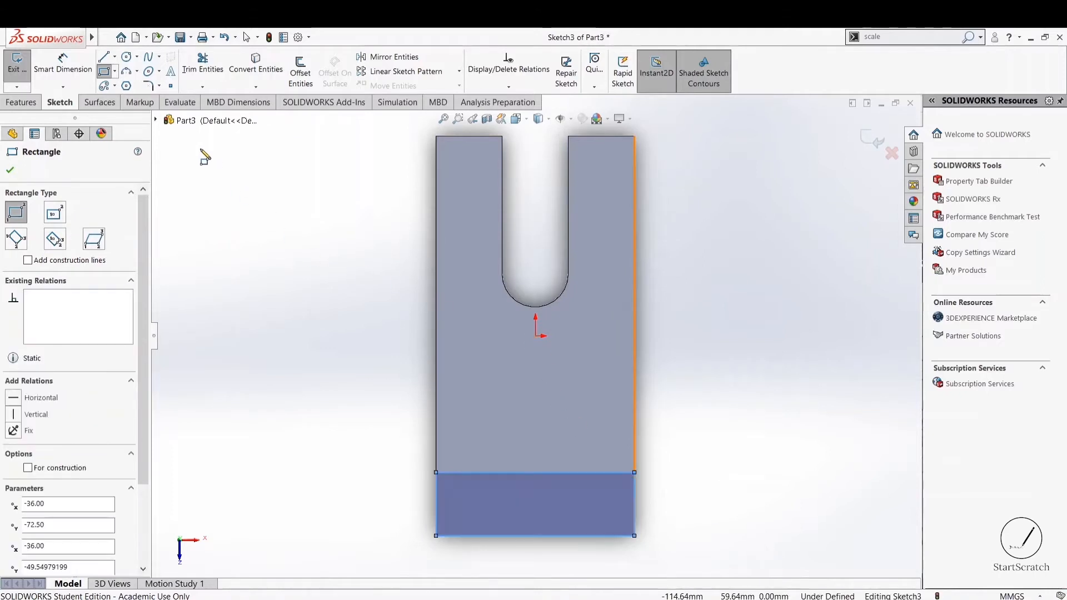
Dimension the top-face rectangle's short side and set it to 36 mm
{"action": "left_click", "coordinate": [63, 64]}
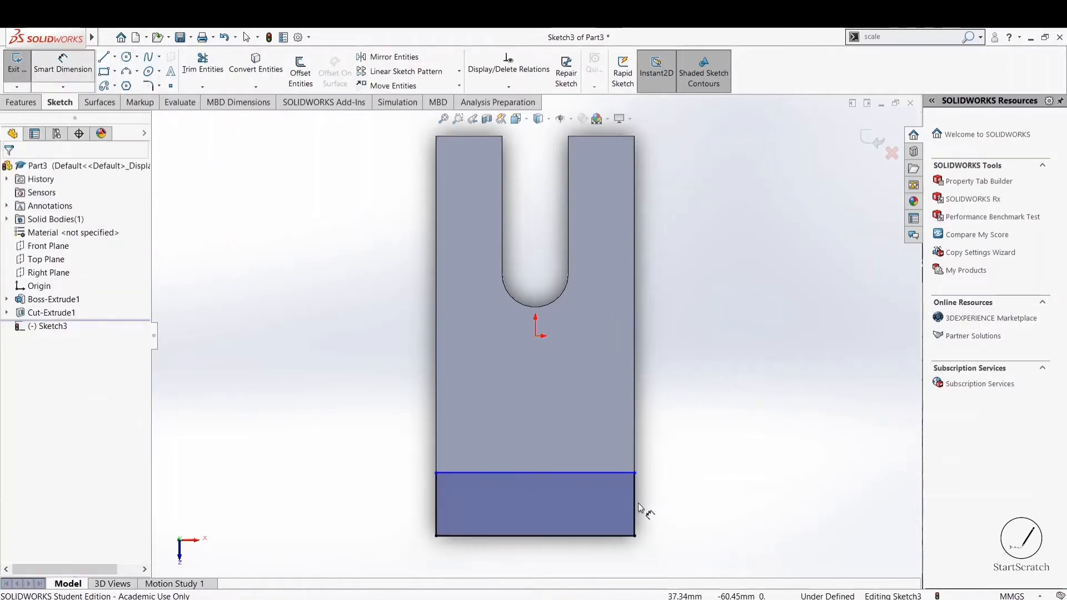
{"action": "left_click", "coordinate": [671, 506]}
{"action": "key", "text": "alt+Tab"}
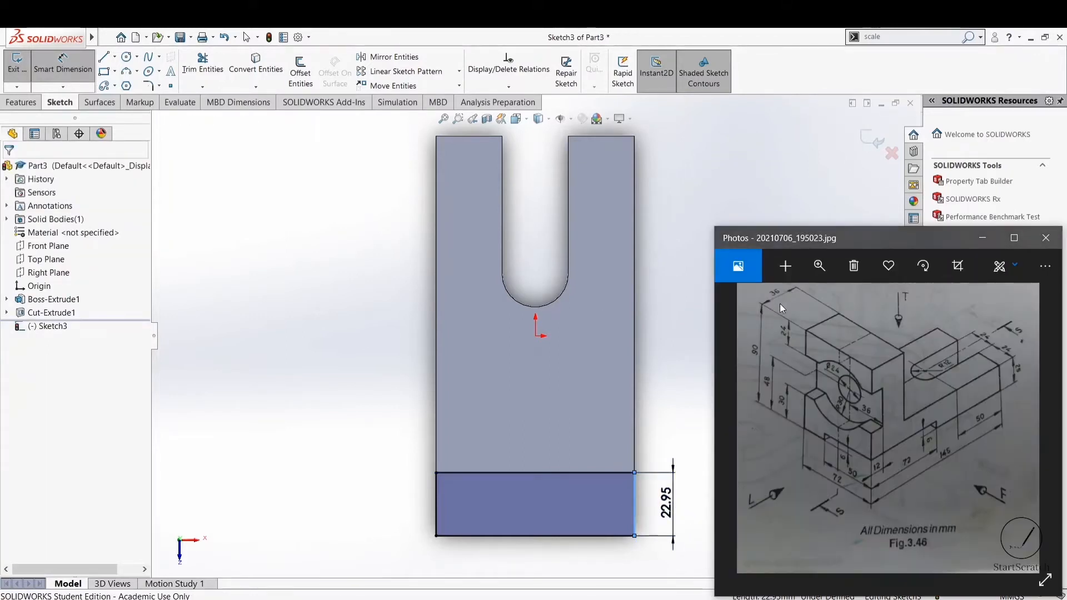
{"action": "left_click", "coordinate": [695, 388]}
{"action": "key", "text": "Return"}
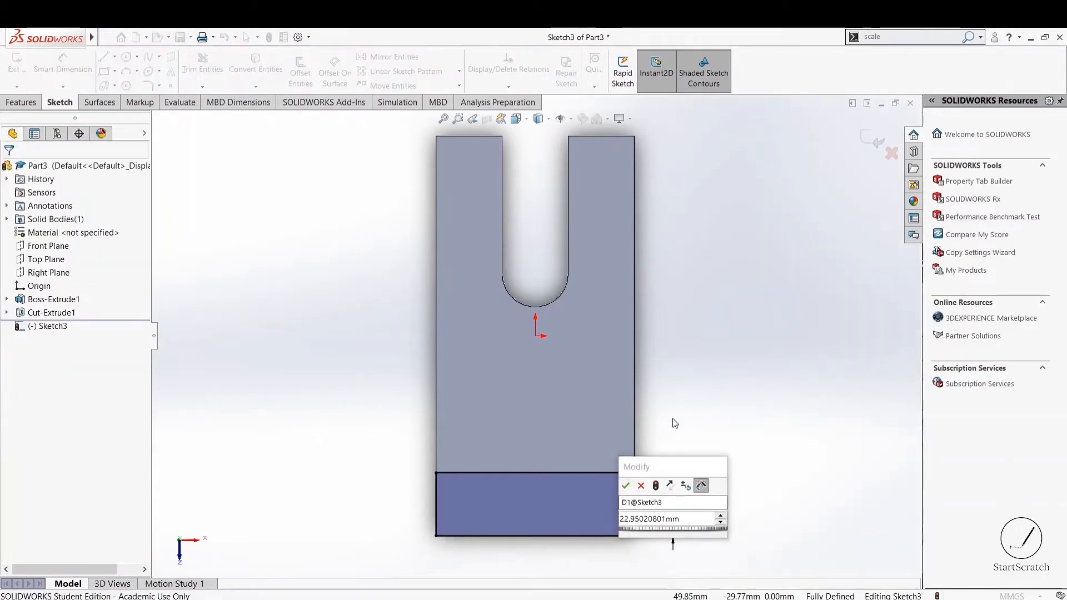
{"action": "left_click", "coordinate": [685, 516]}
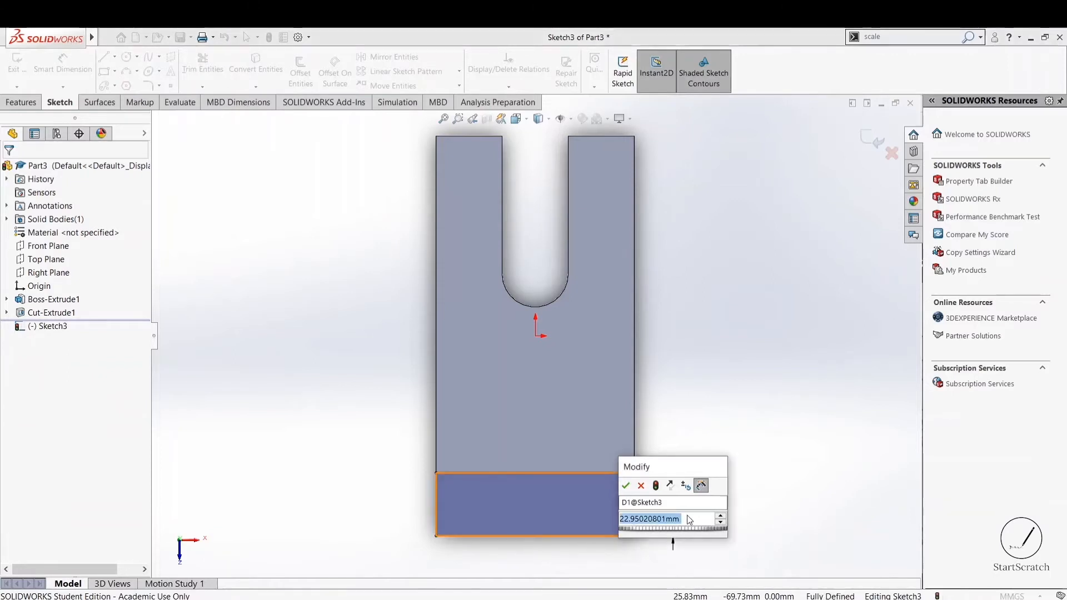
{"action": "type", "text": "36"}
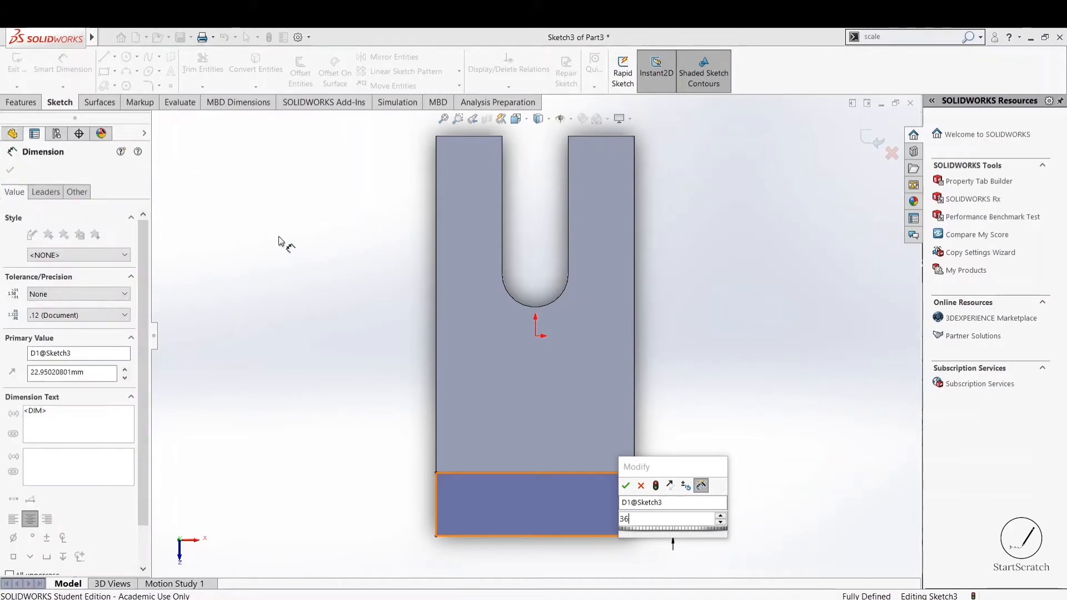
{"action": "key", "text": "Escape"}
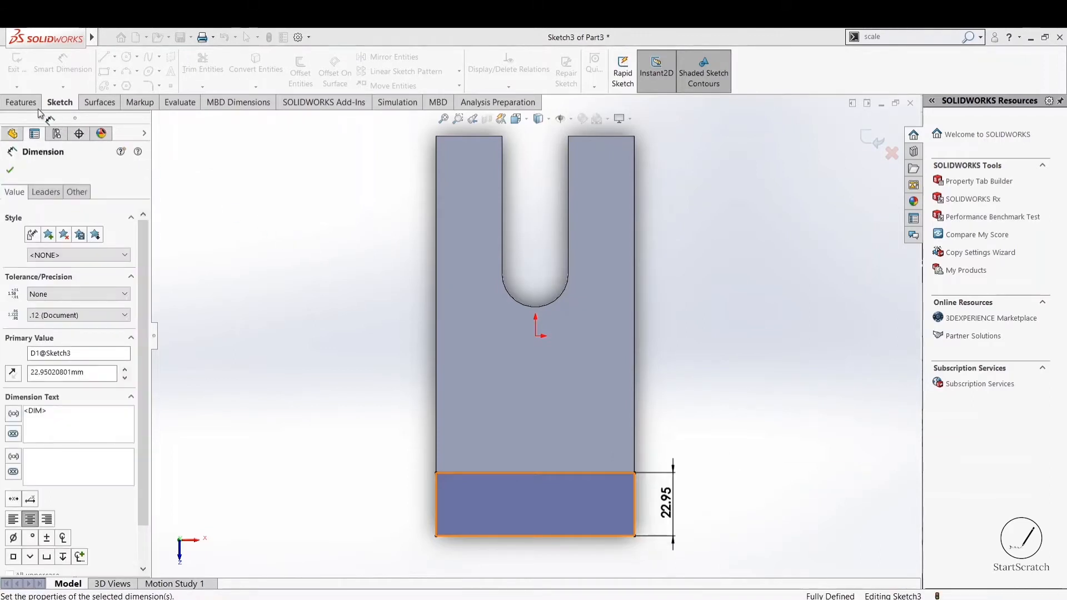
Extrude the 72 x 36 mm rectangle upward from the base as a blind, merged boss with a depth of 90-25 (65 mm)
{"action": "left_click", "coordinate": [21, 102]}
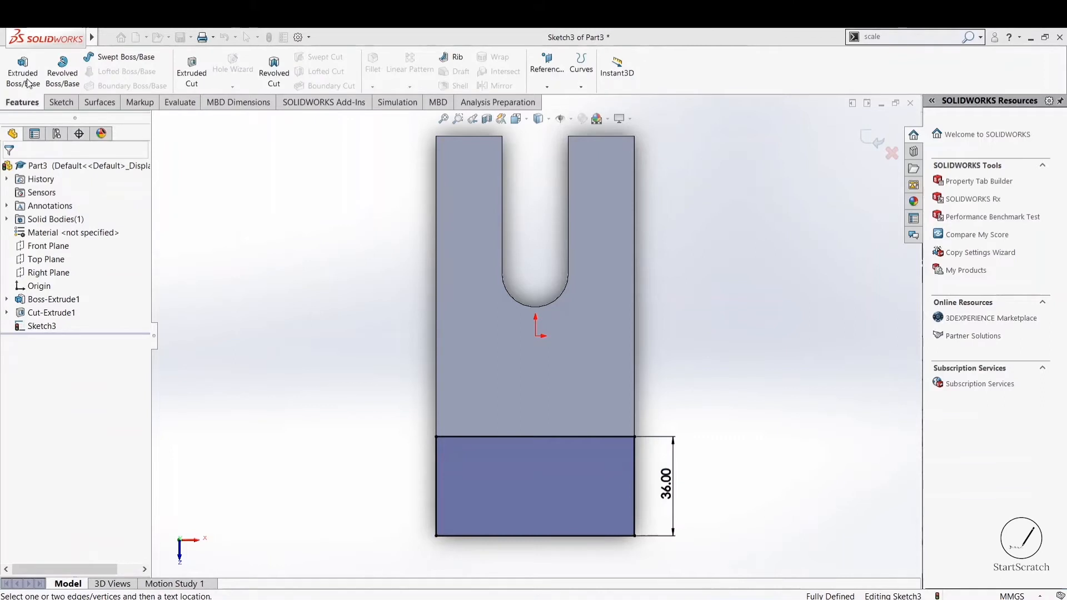
{"action": "left_click", "coordinate": [26, 79]}
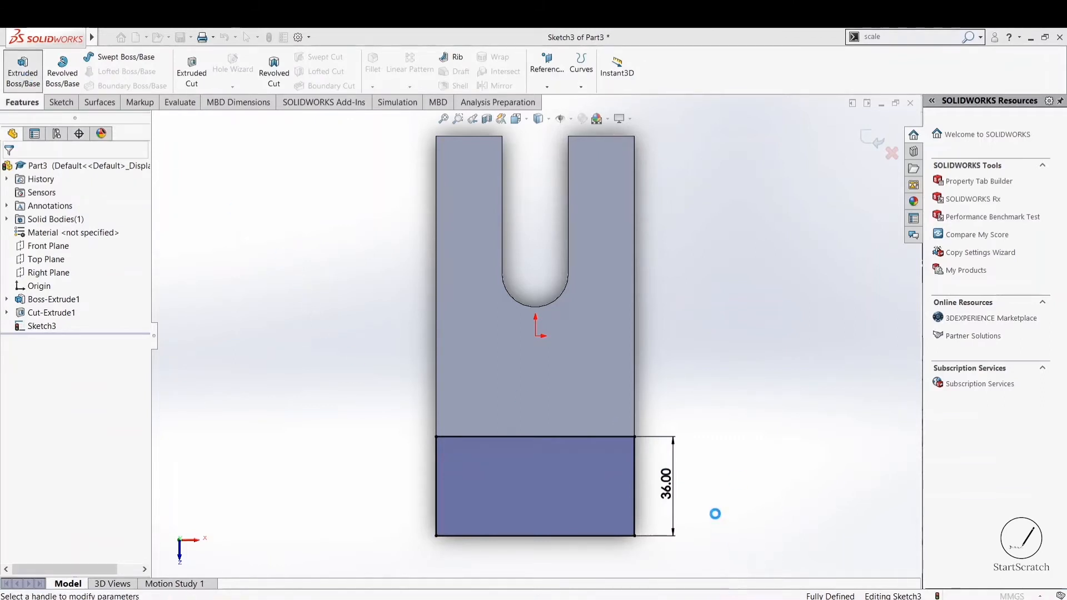
{"action": "key", "text": "alt+Tab"}
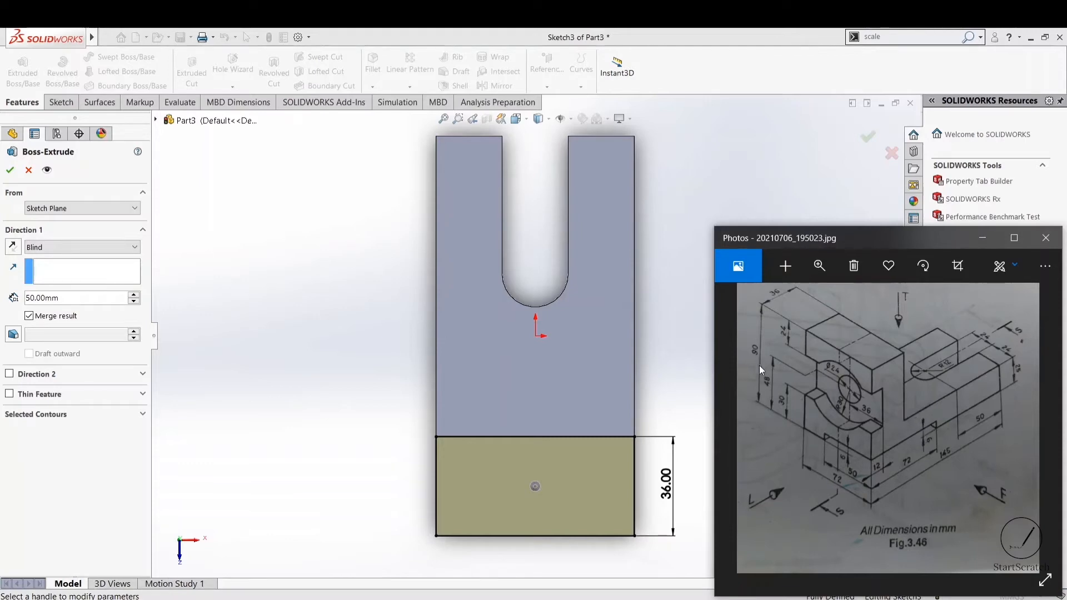
{"action": "left_click", "coordinate": [83, 298]}
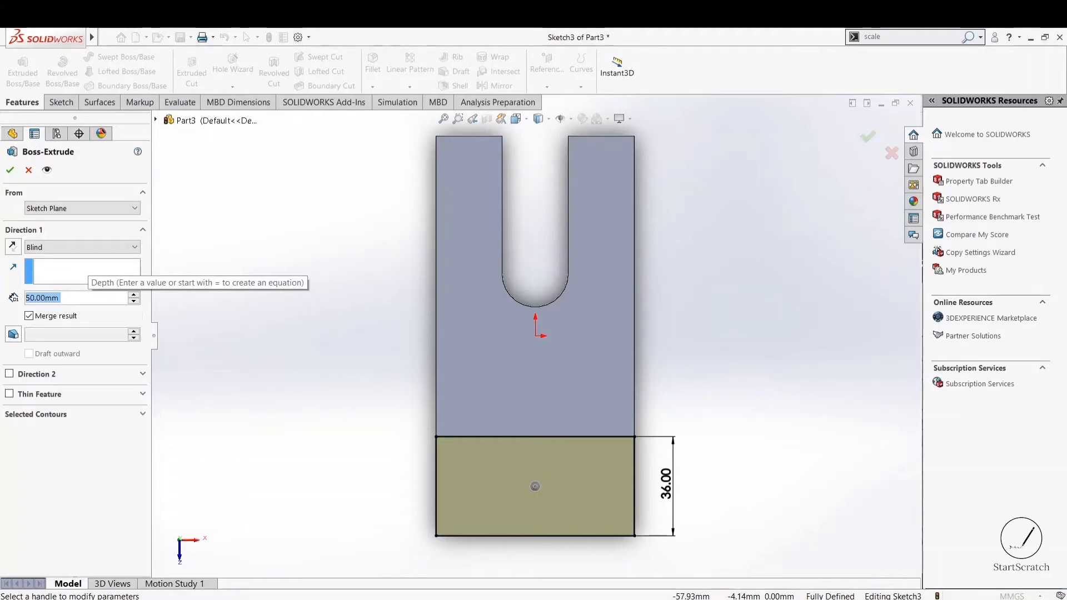
{"action": "type", "text": "90-25"}
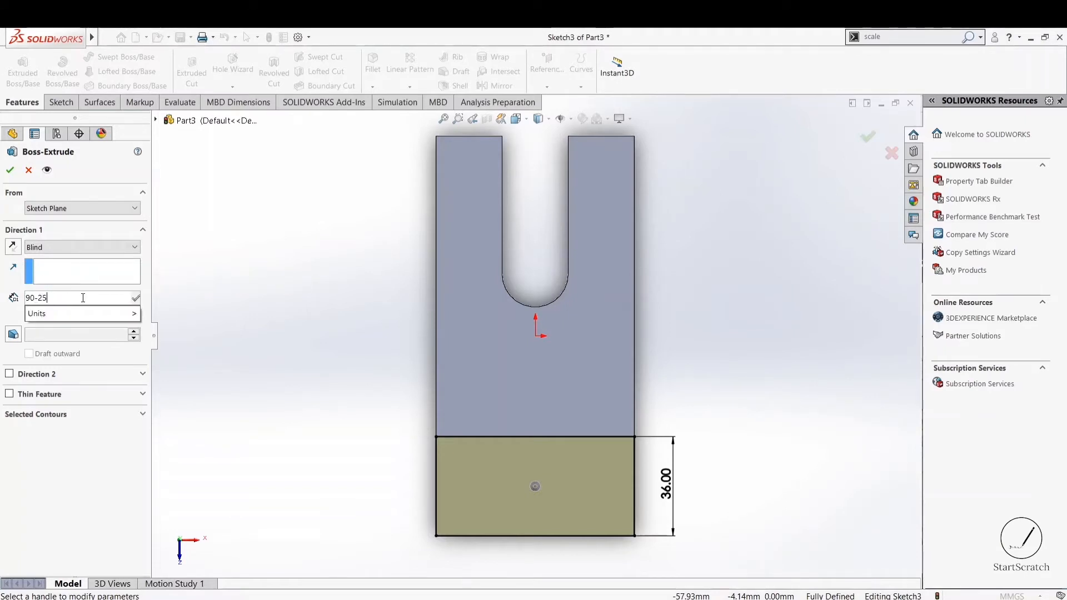
{"action": "key", "text": "Return"}
{"action": "middle_click_drag", "start_coordinate": [830, 444], "coordinate": [647, 473]}
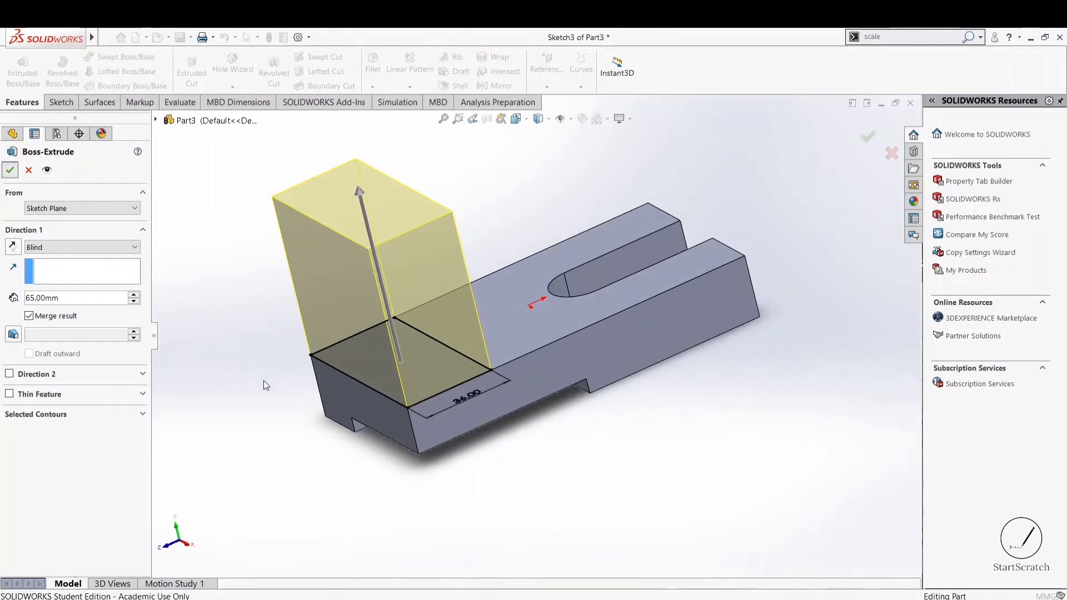
{"action": "key", "text": "Return"}
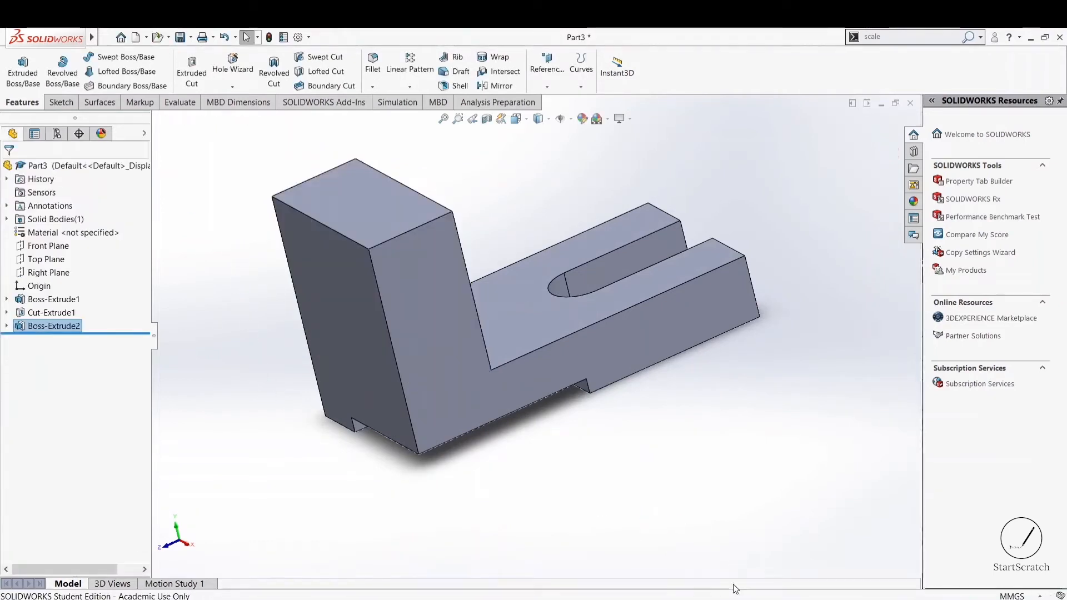
Start a sketch on the upright block's outer end face and draw a circle of about 16.5 mm radius, horizontally centred about 51 mm above the lower edge
{"action": "key", "text": "alt+Tab"}
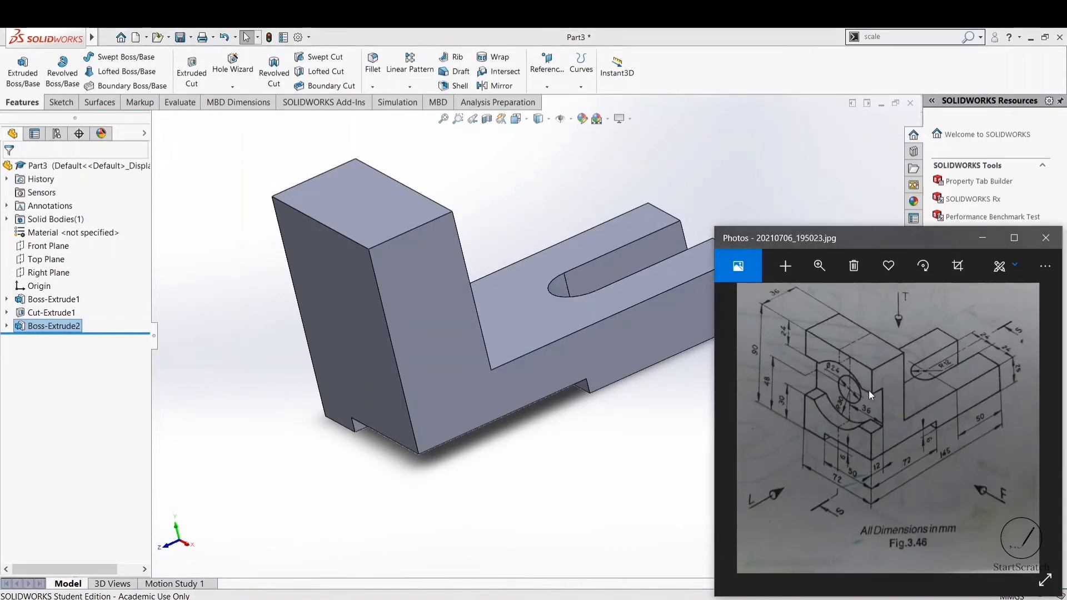
{"action": "left_click", "coordinate": [366, 335]}
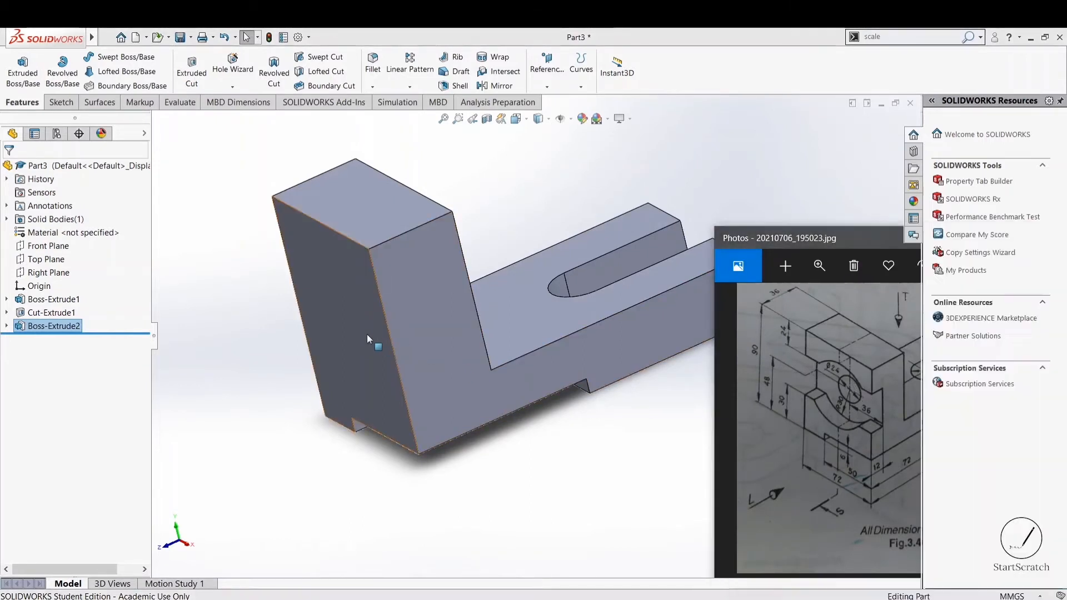
{"action": "left_click", "coordinate": [366, 334]}
{"action": "left_click", "coordinate": [418, 307]}
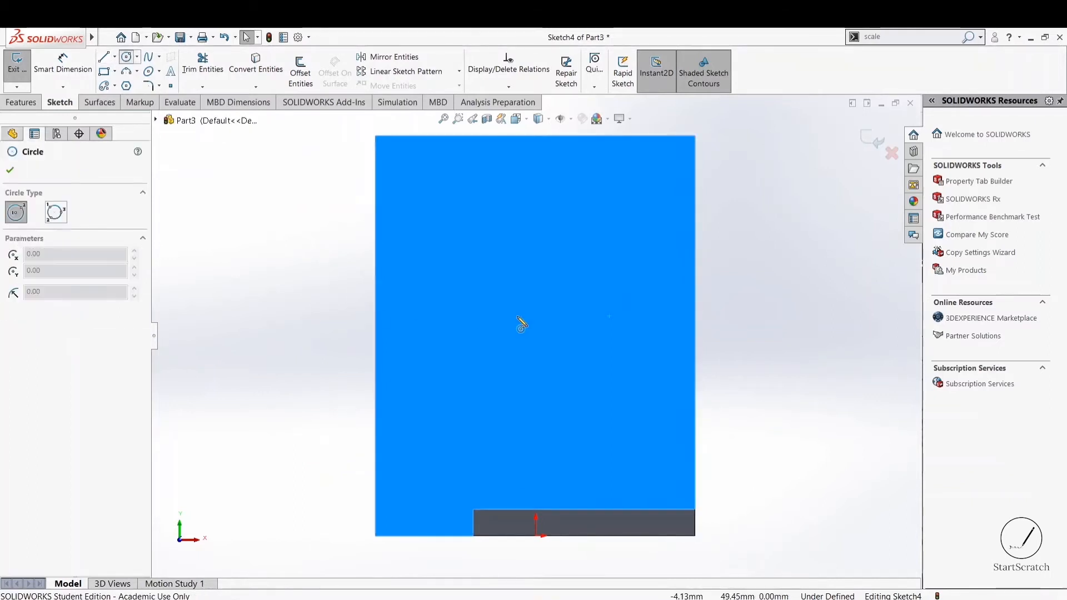
{"action": "left_click", "coordinate": [534, 310]}
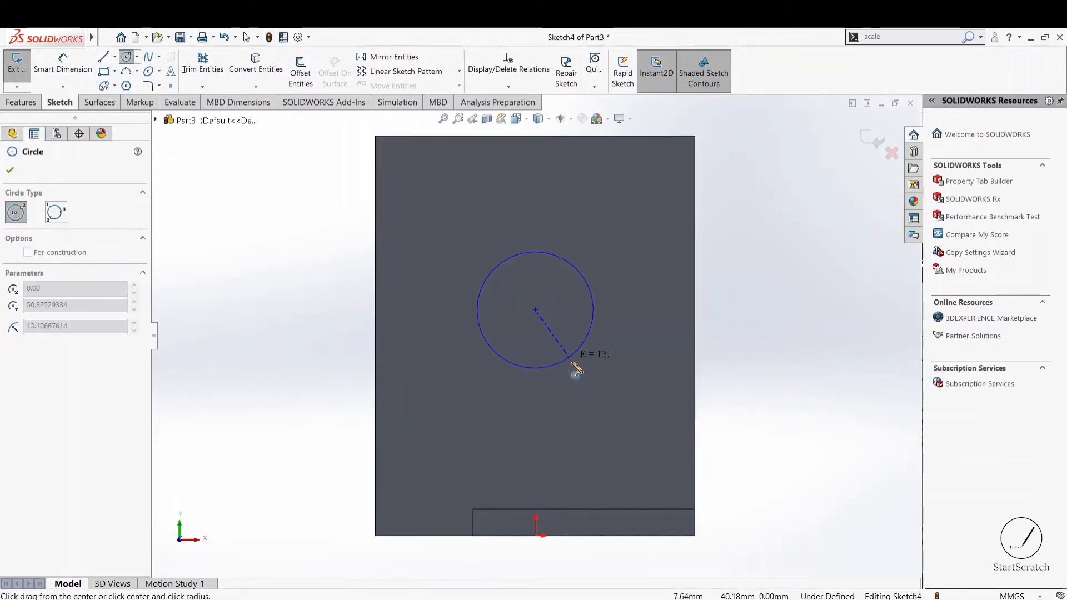
{"action": "left_click", "coordinate": [576, 372]}
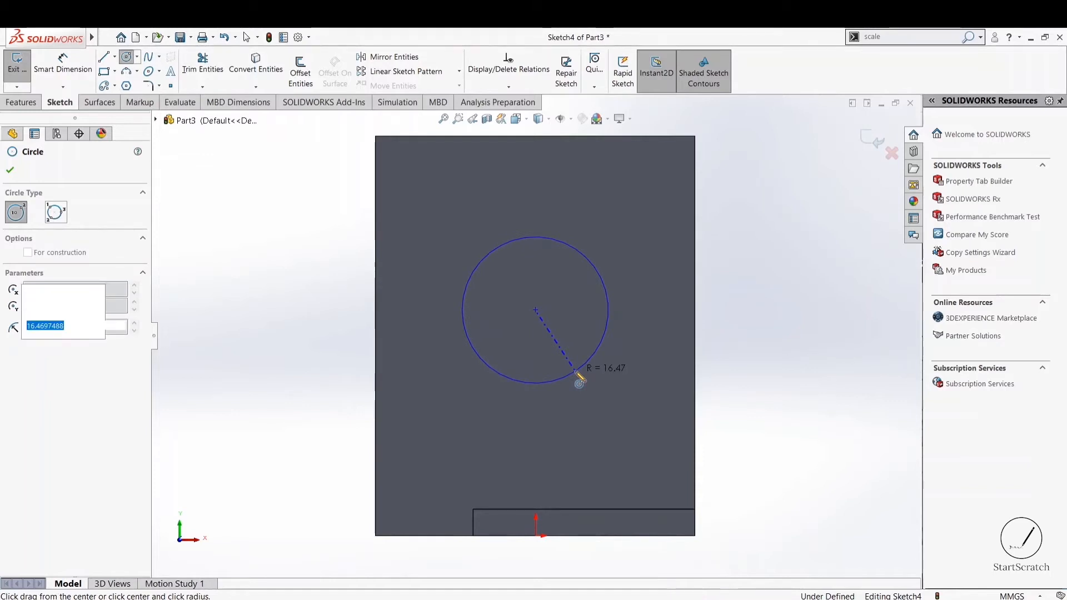
Dimension the height of the circle's centre above the end face's lower edge and set it to 48 mm
{"action": "left_click", "coordinate": [62, 64]}
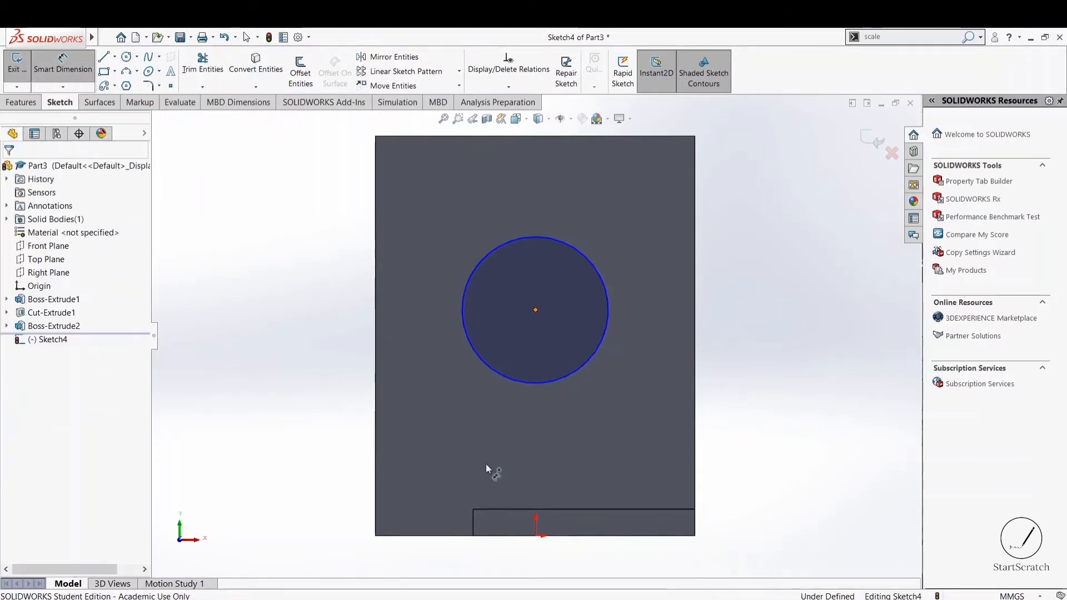
{"action": "left_click", "coordinate": [447, 535]}
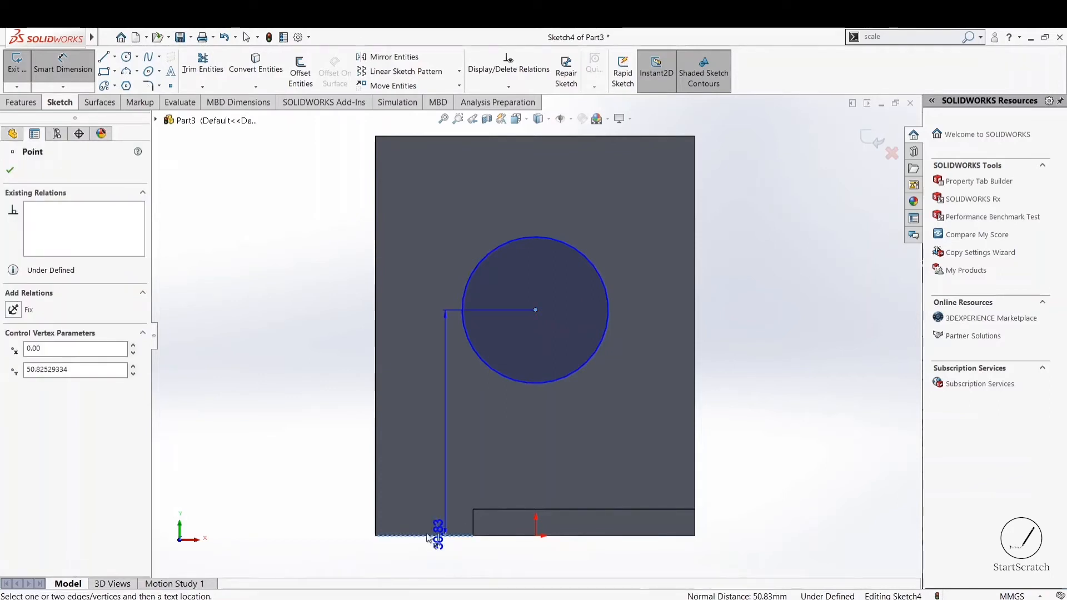
{"action": "key", "text": "Escape"}
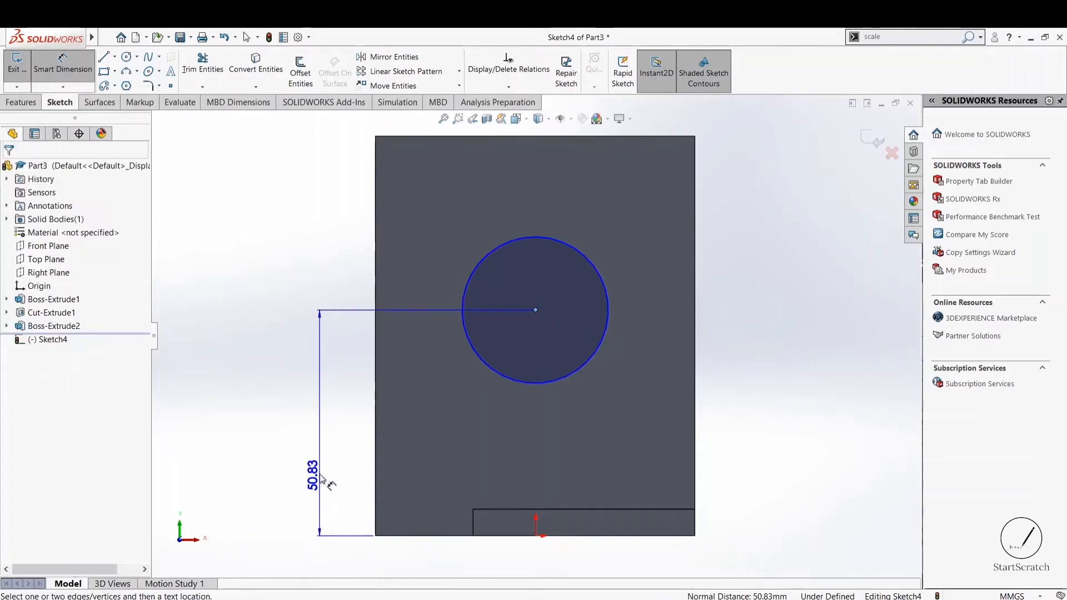
{"action": "left_click", "coordinate": [416, 537]}
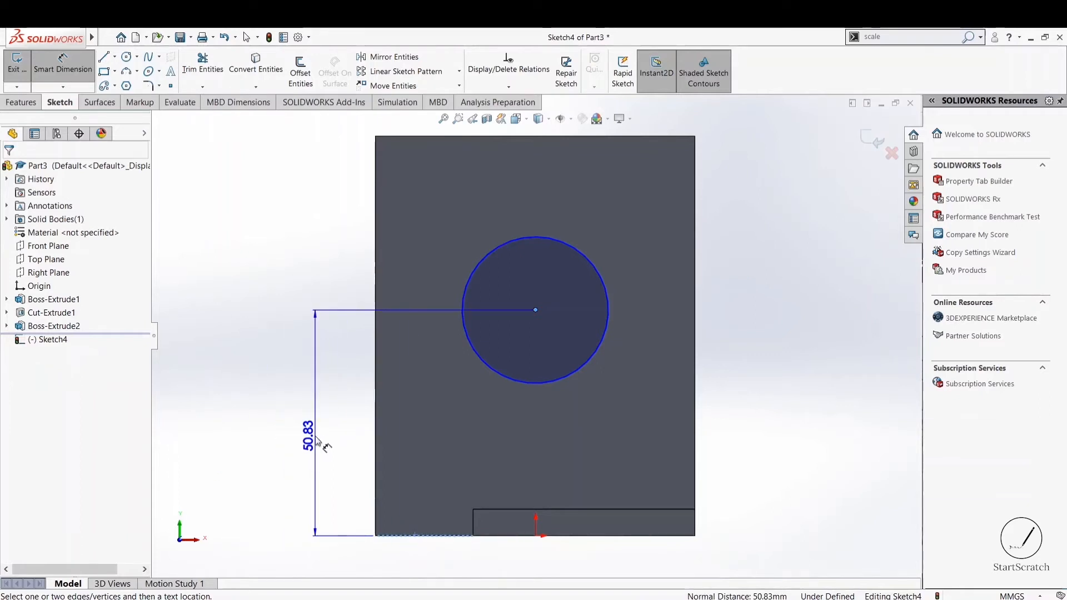
{"action": "left_click", "coordinate": [336, 439]}
{"action": "key", "text": "alt+Tab"}
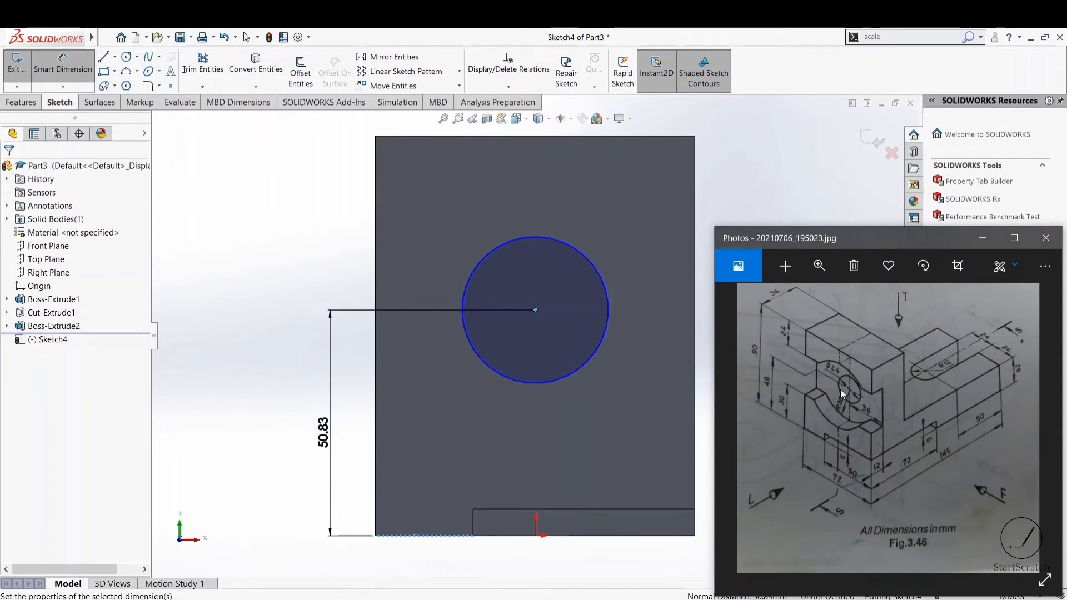
{"action": "key", "text": "alt+Tab"}
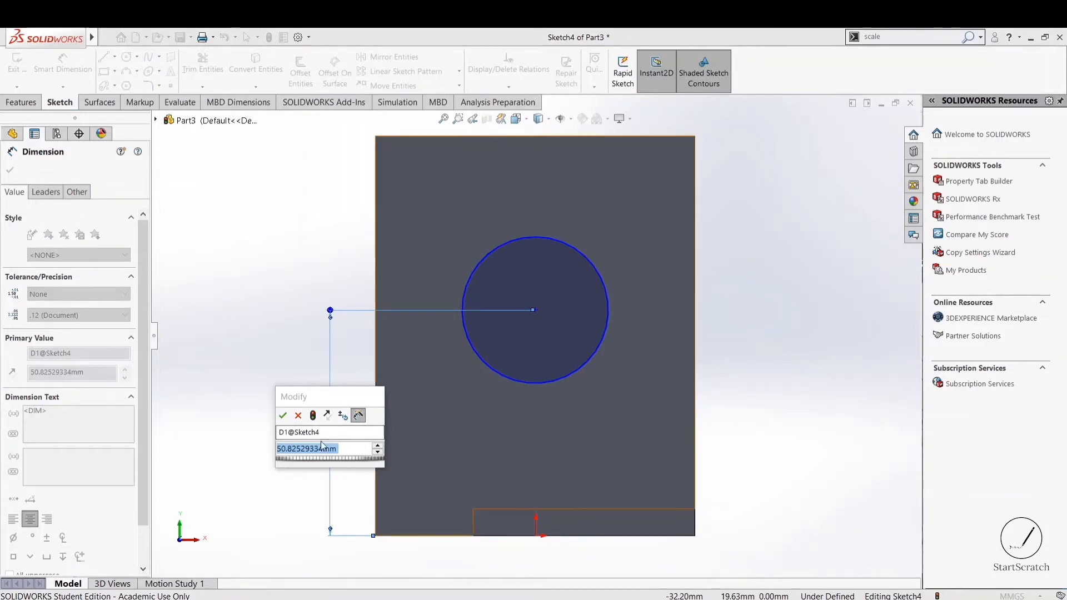
{"action": "left_click_drag", "start_coordinate": [336, 448], "coordinate": [267, 449]}
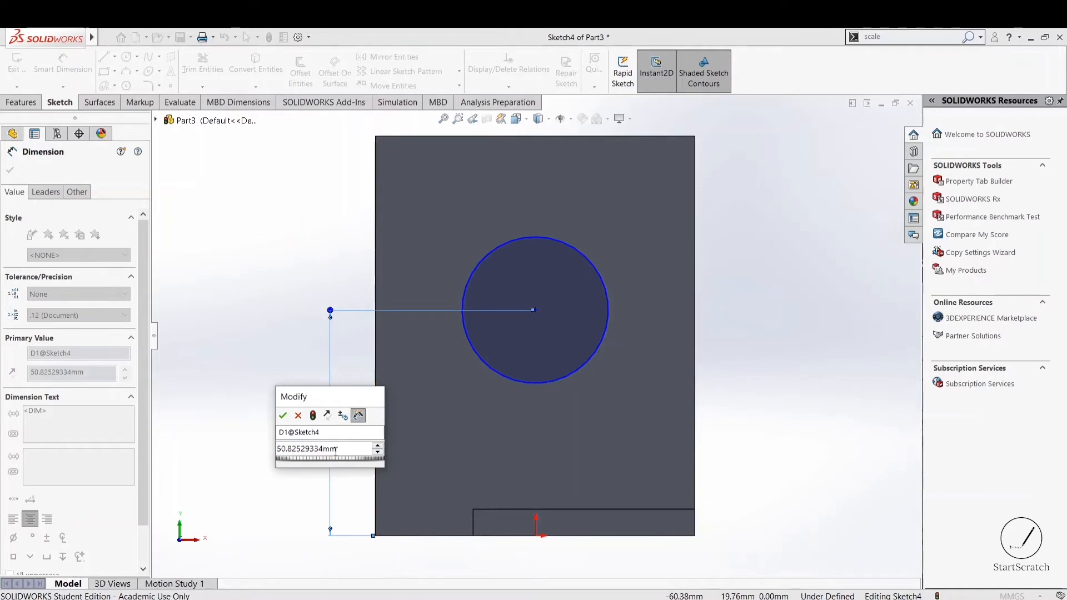
{"action": "type", "text": "48"}
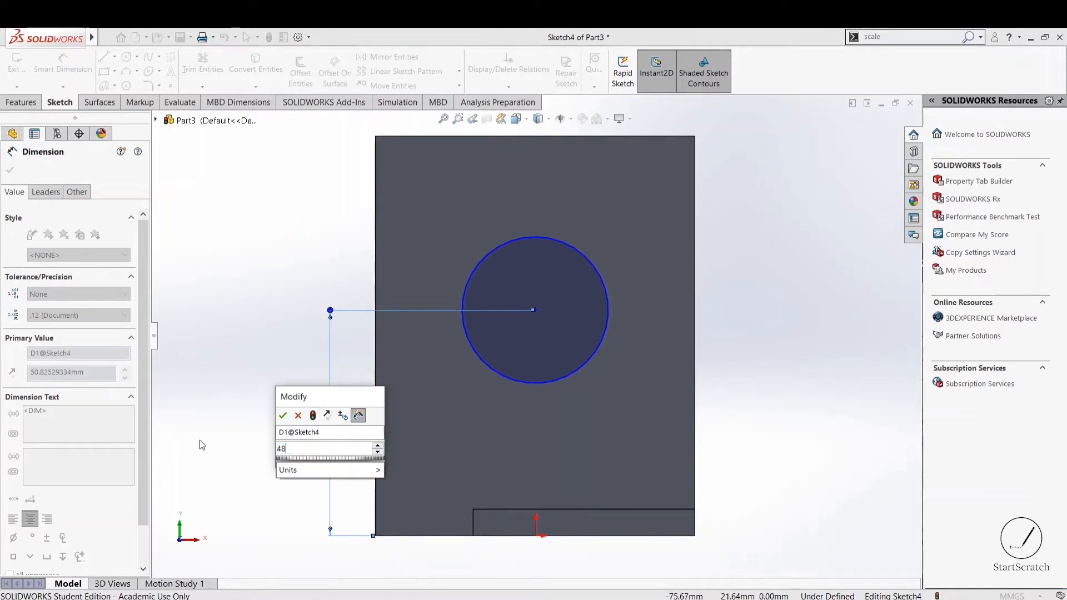
{"action": "key", "text": "Return"}
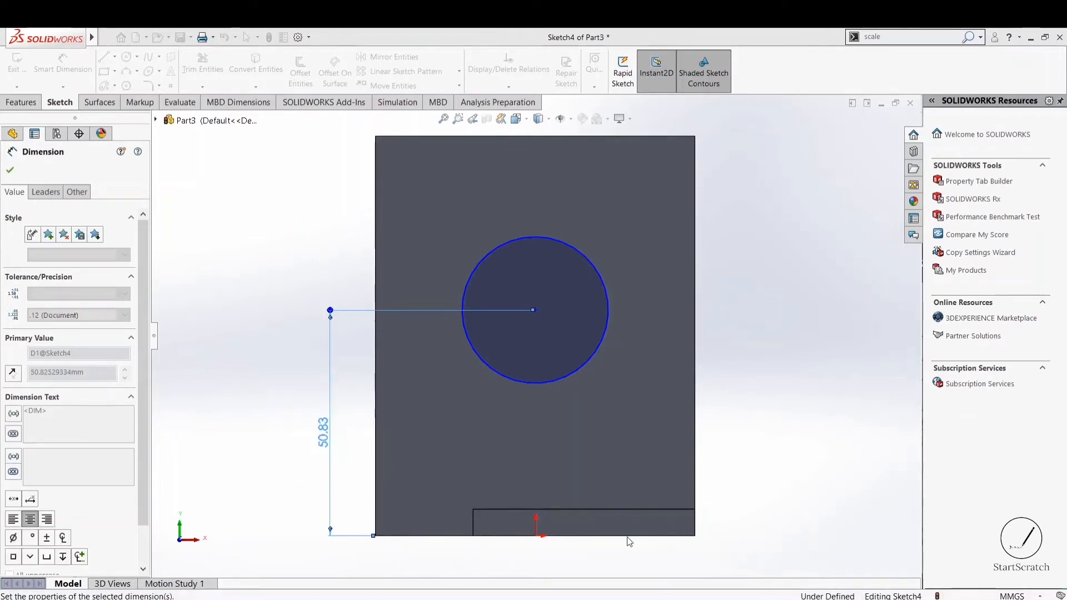
Dimension the horizontal distance from the circle's centre to the end face's side edge as 36 mm, following the reference drawing
{"action": "left_click", "coordinate": [717, 599]}
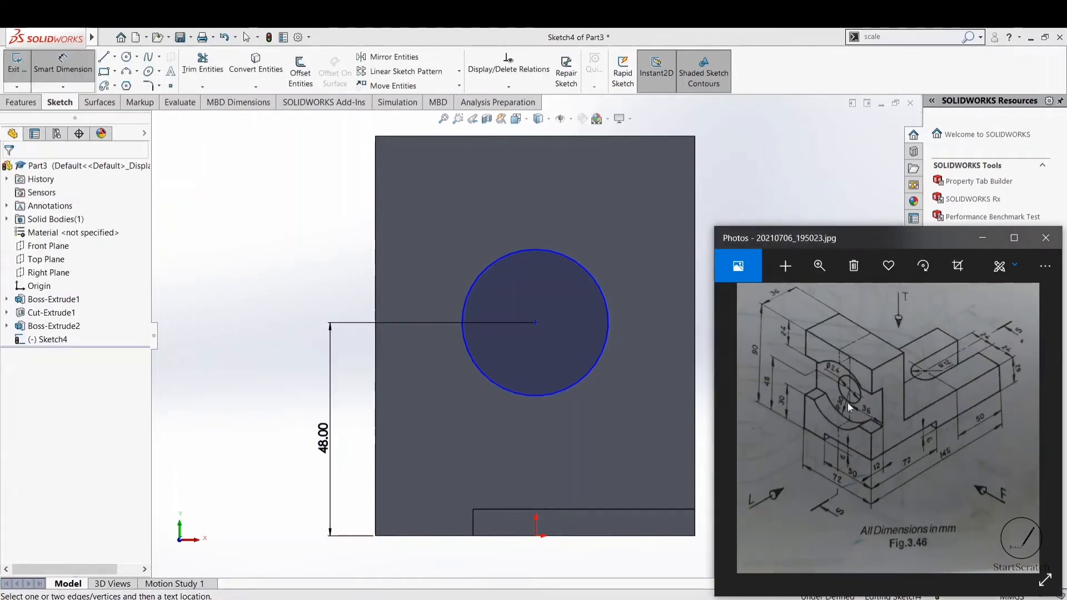
{"action": "left_click", "coordinate": [535, 323]}
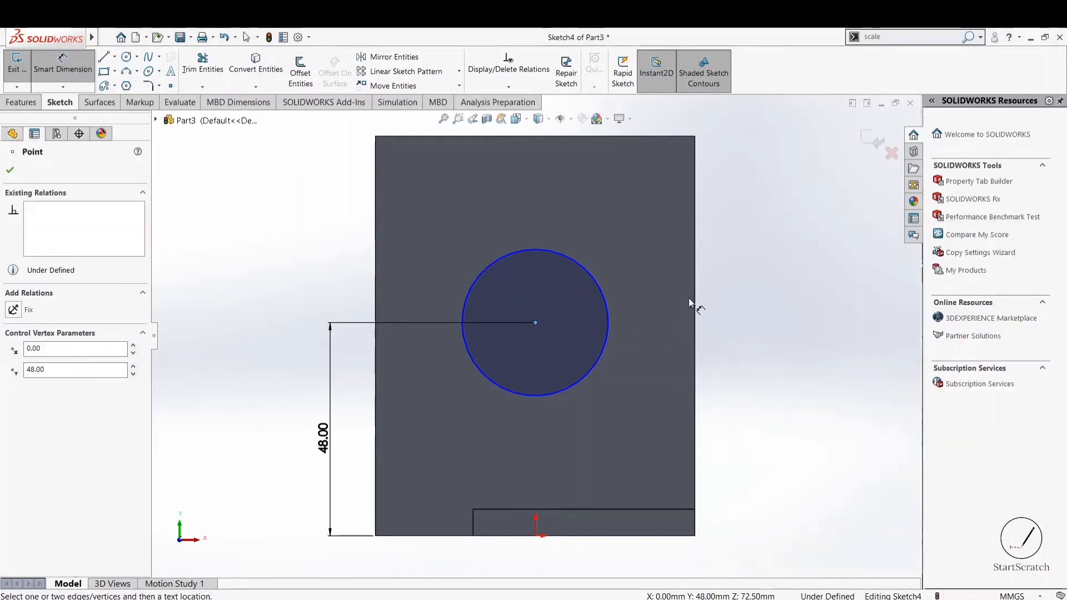
{"action": "left_click", "coordinate": [695, 279]}
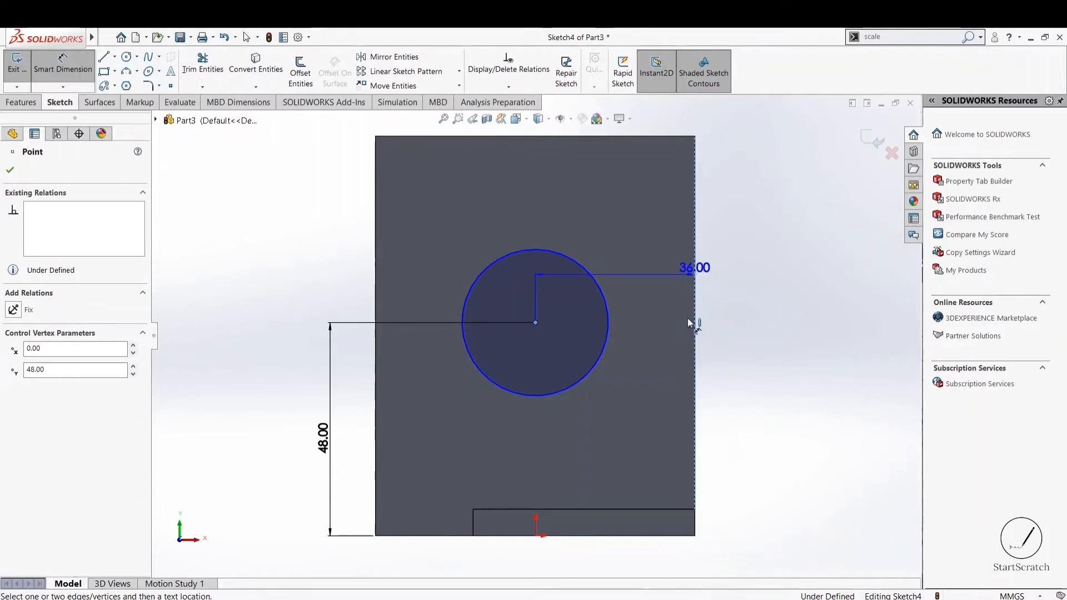
{"action": "left_click", "coordinate": [654, 557]}
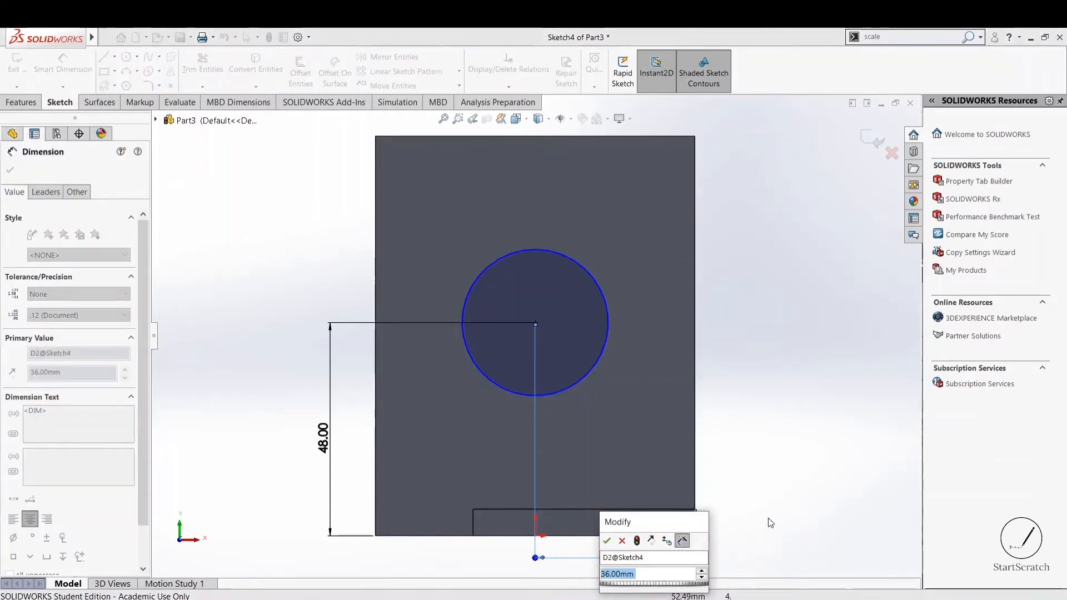
{"action": "key", "text": "Return"}
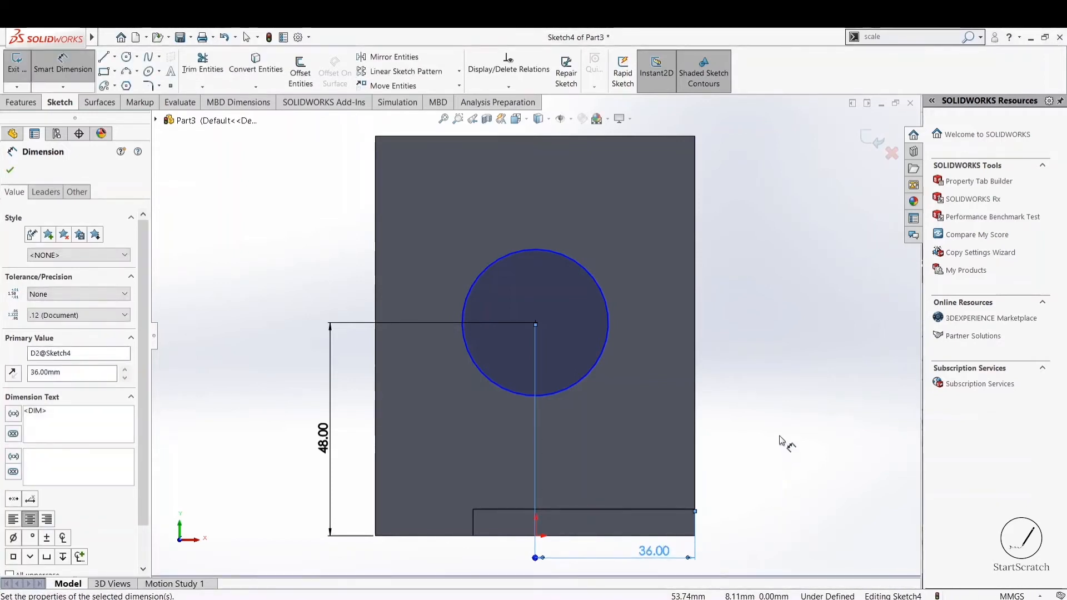
{"action": "key", "text": "Escape"}
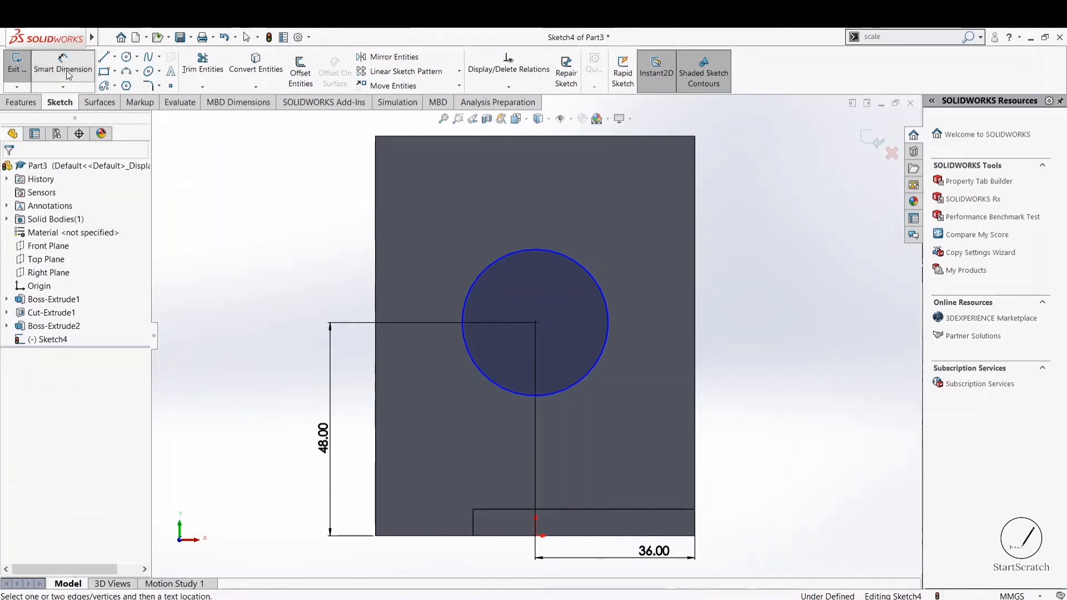
Dimension the circle's diameter and set it to 60 mm, following the reference drawing
{"action": "left_click", "coordinate": [106, 60]}
{"action": "left_click", "coordinate": [86, 67]}
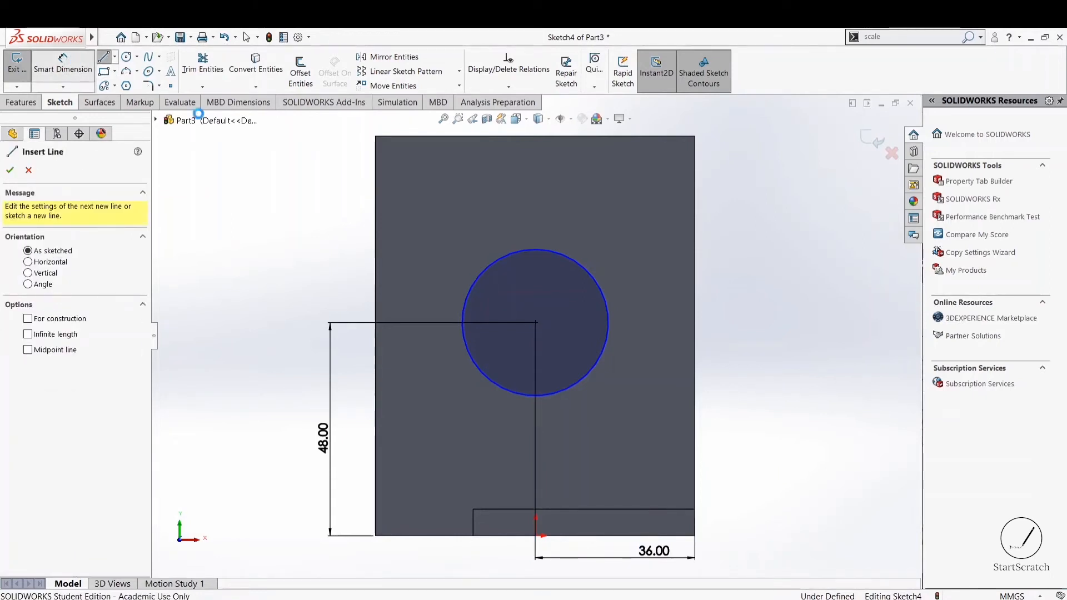
{"action": "left_click", "coordinate": [731, 599]}
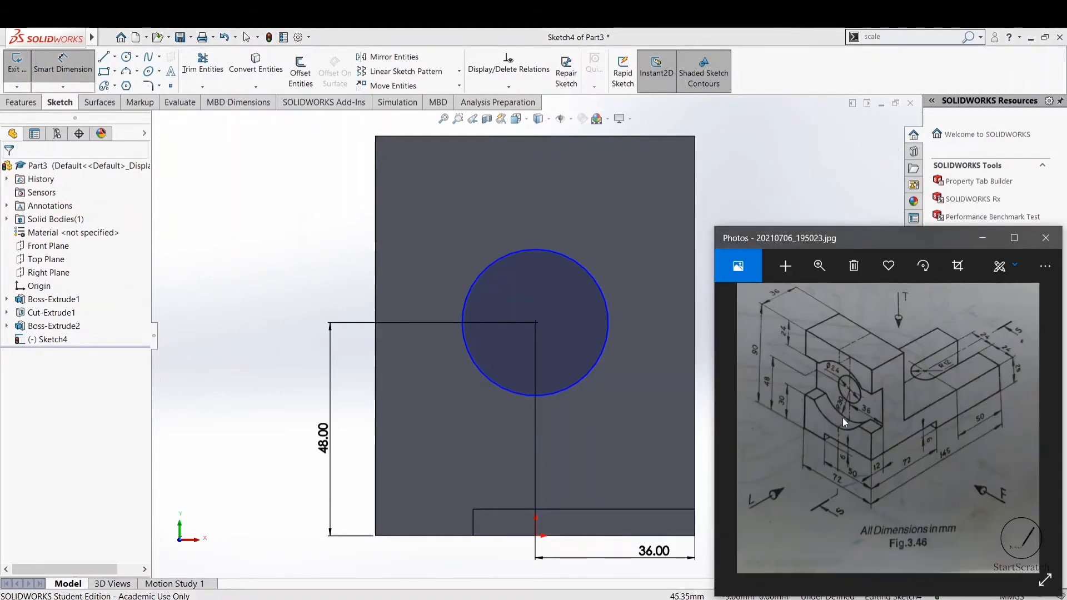
{"action": "left_click", "coordinate": [512, 261]}
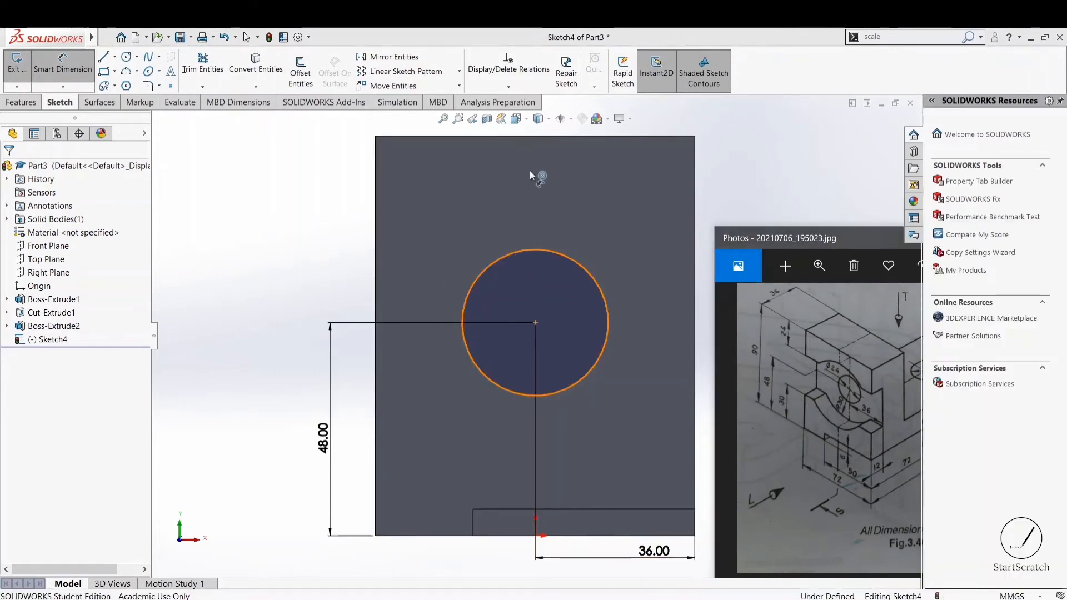
{"action": "scroll", "coordinate": [534, 185], "scroll_direction": "up", "scroll_amount": 2}
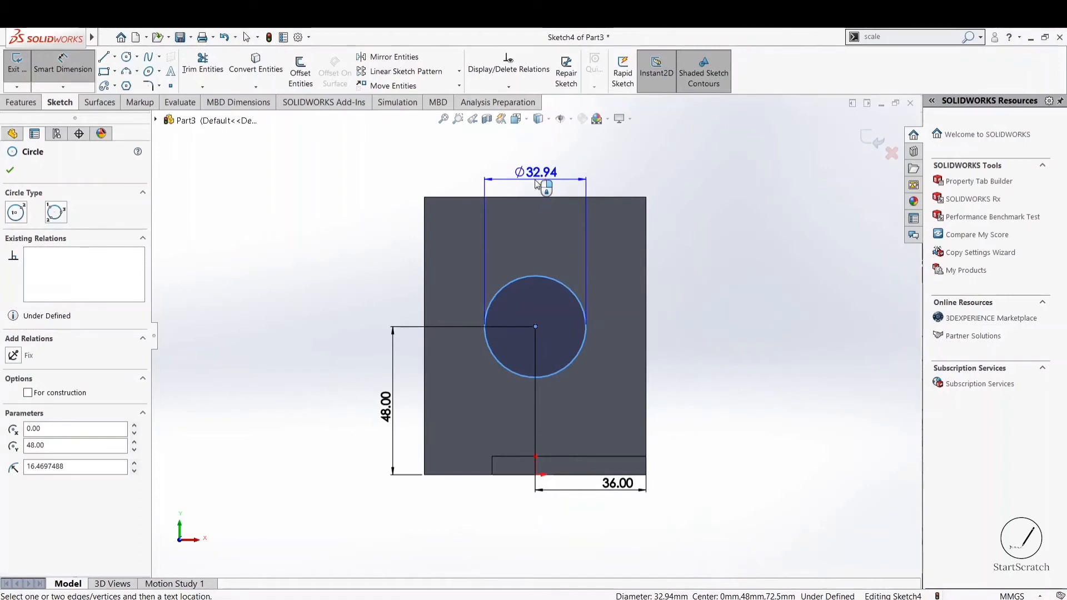
{"action": "left_click", "coordinate": [547, 181]}
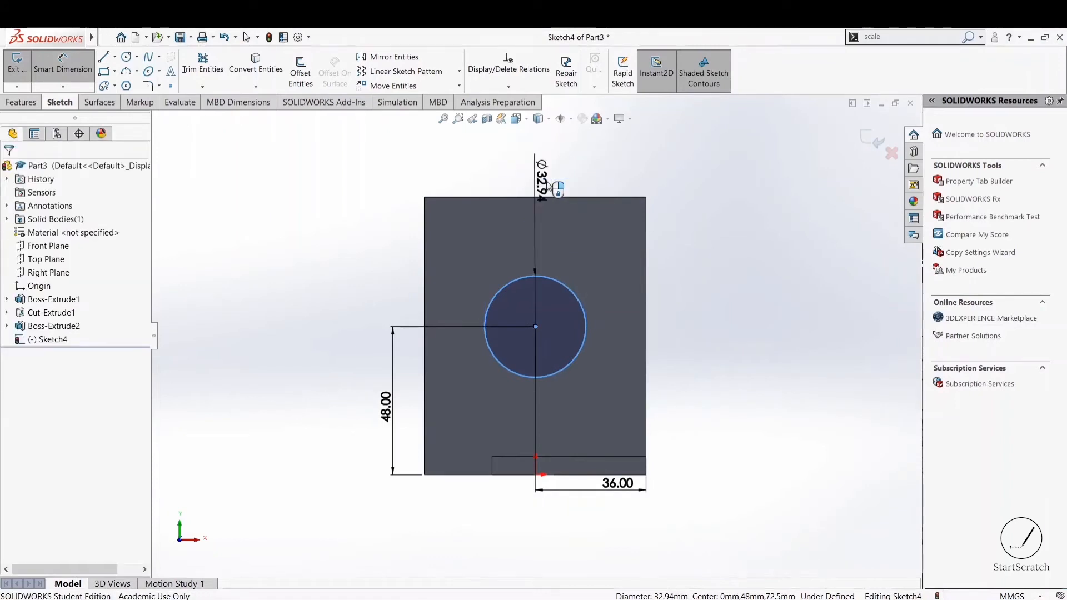
{"action": "double_click", "coordinate": [544, 184]}
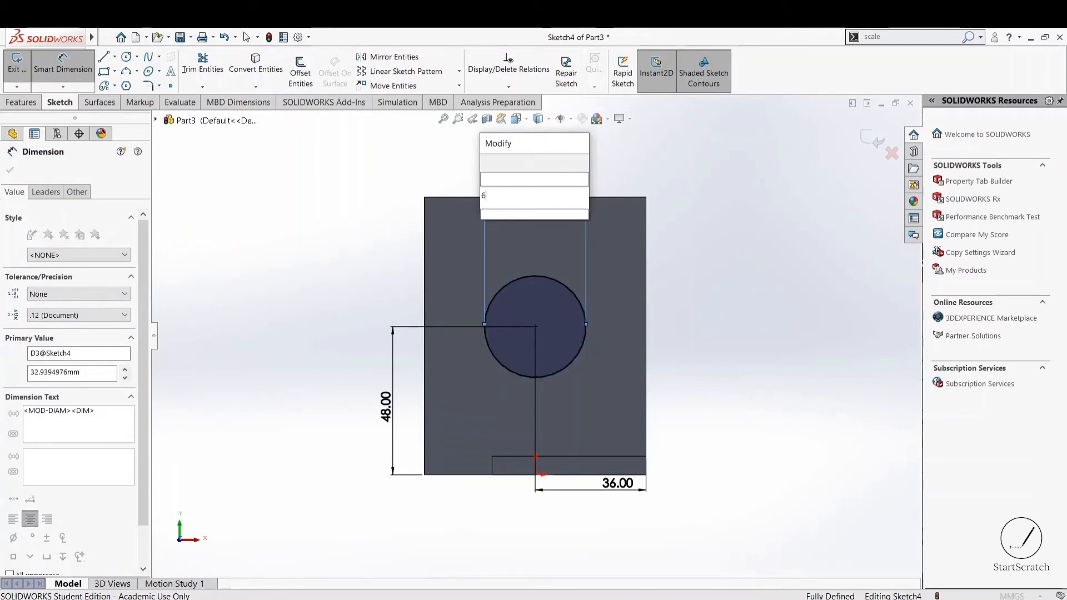
{"action": "type", "text": "60"}
{"action": "key", "text": "Return"}
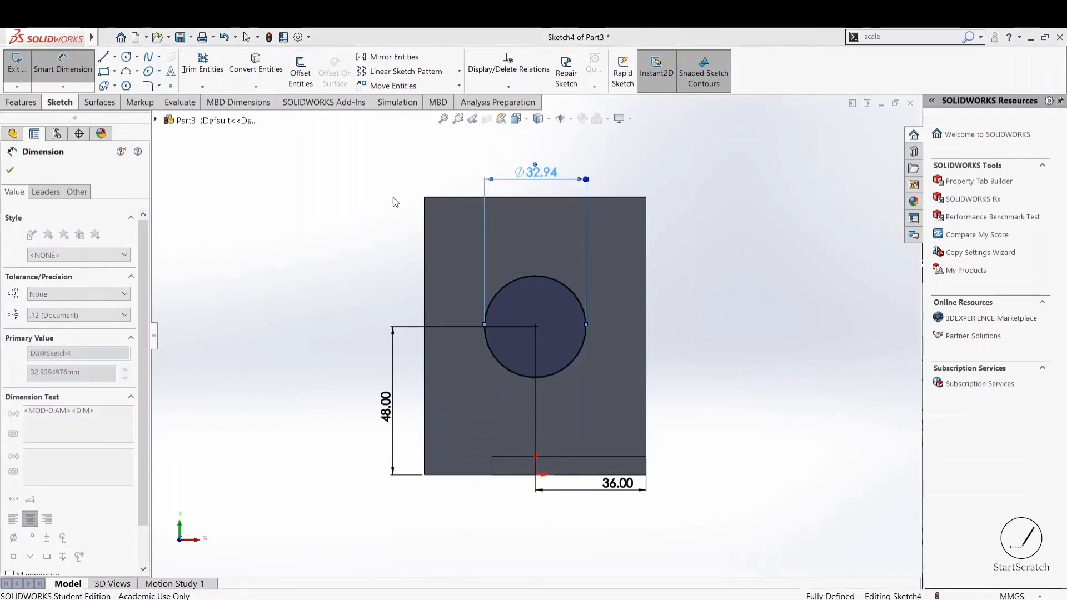
{"action": "left_click", "coordinate": [352, 203]}
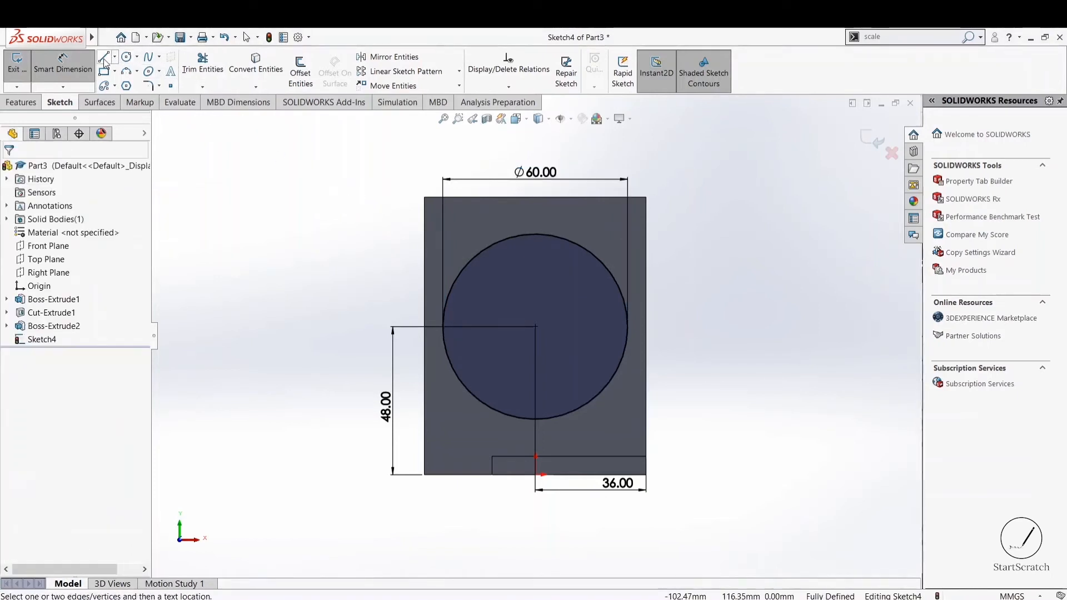
Sketch a three-line open profile from inside the circle to the block's left edge, with horizontal lines about 18 mm (upper) and 19 mm (lower) long
{"action": "key", "text": "l"}
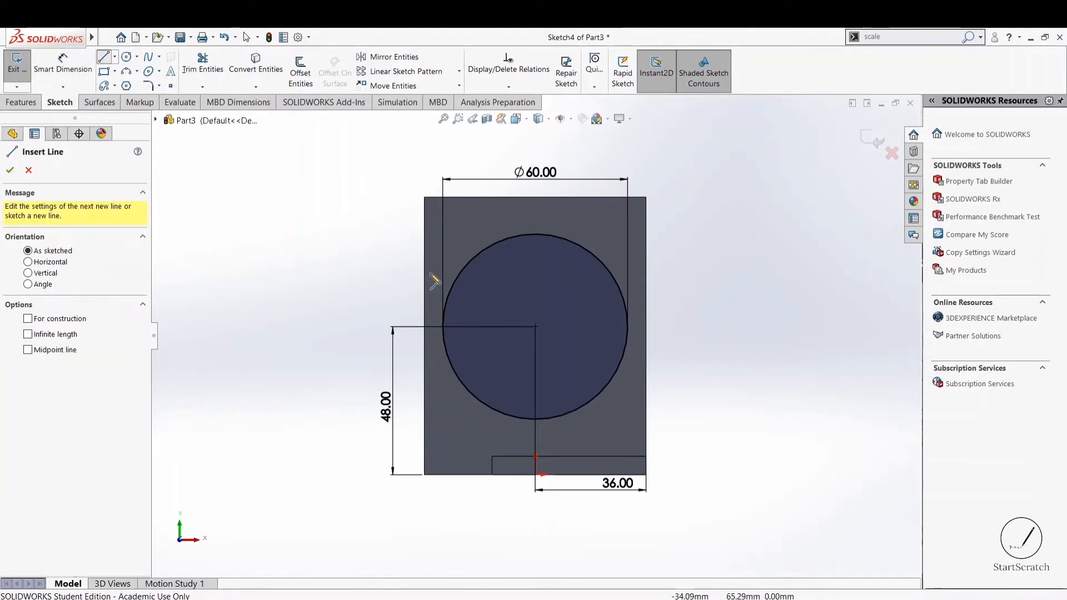
{"action": "key", "text": "Escape"}
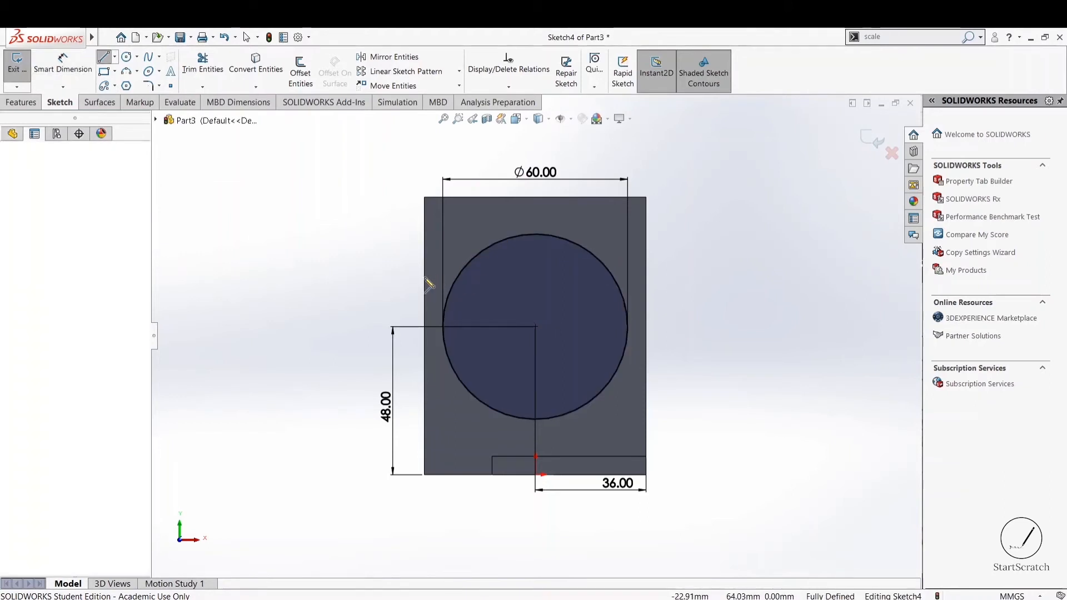
{"action": "left_click", "coordinate": [426, 280]}
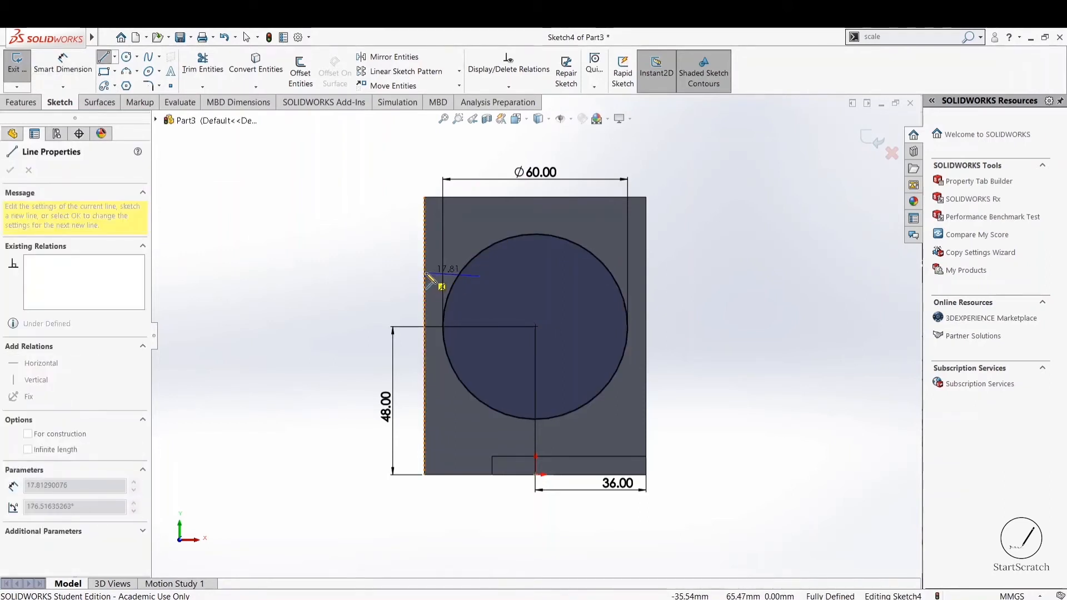
{"action": "left_click", "coordinate": [425, 276]}
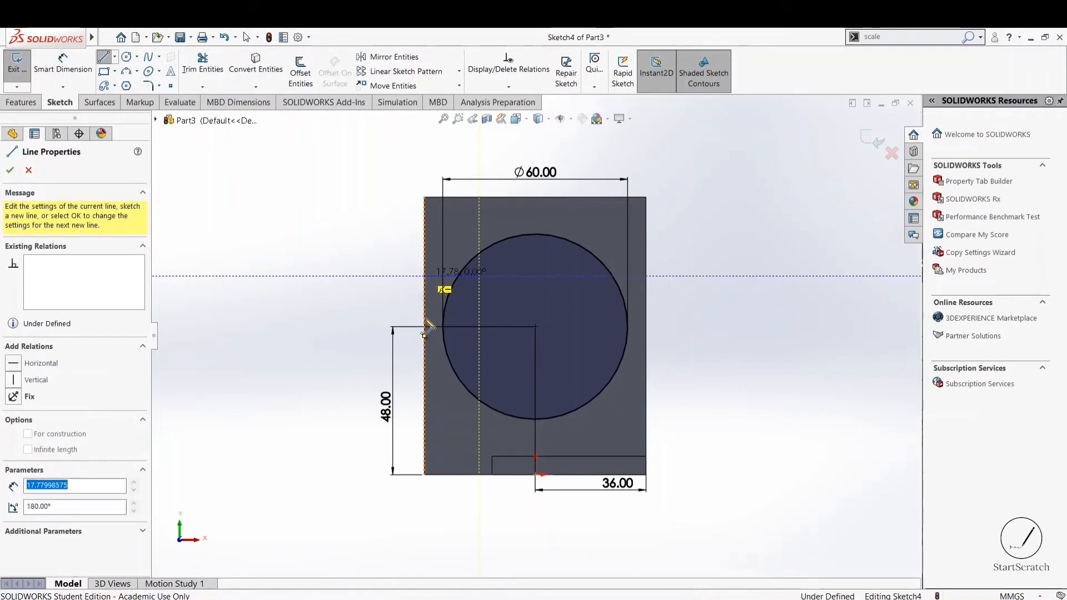
{"action": "left_click", "coordinate": [425, 358]}
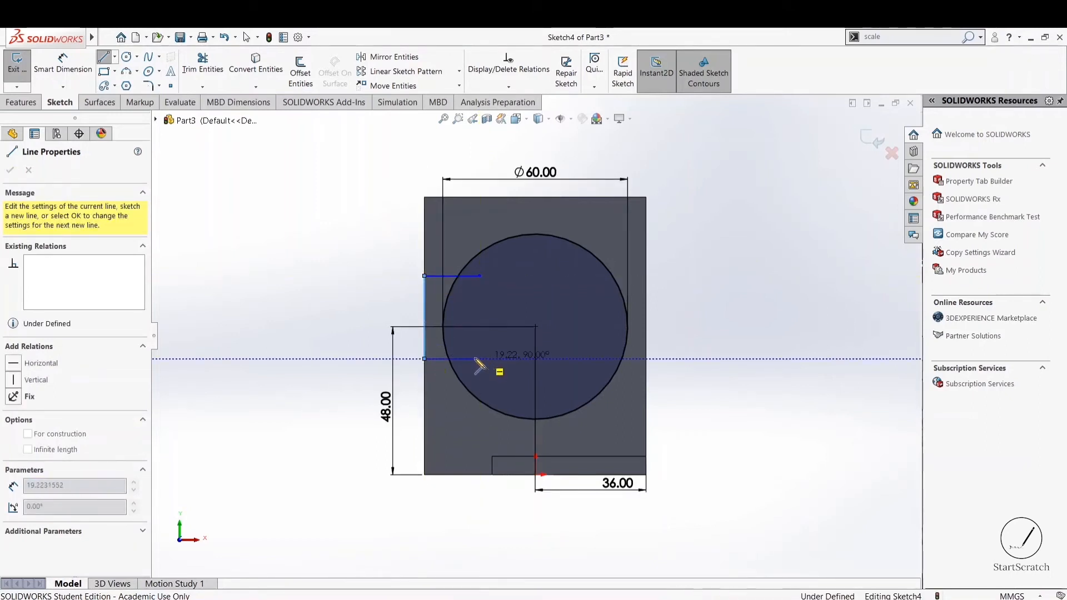
{"action": "left_click", "coordinate": [484, 358]}
Dimension the upper horizontal line's distance from the block's top edge and set it to 24 mm, as in the reference drawing
{"action": "left_click", "coordinate": [63, 61]}
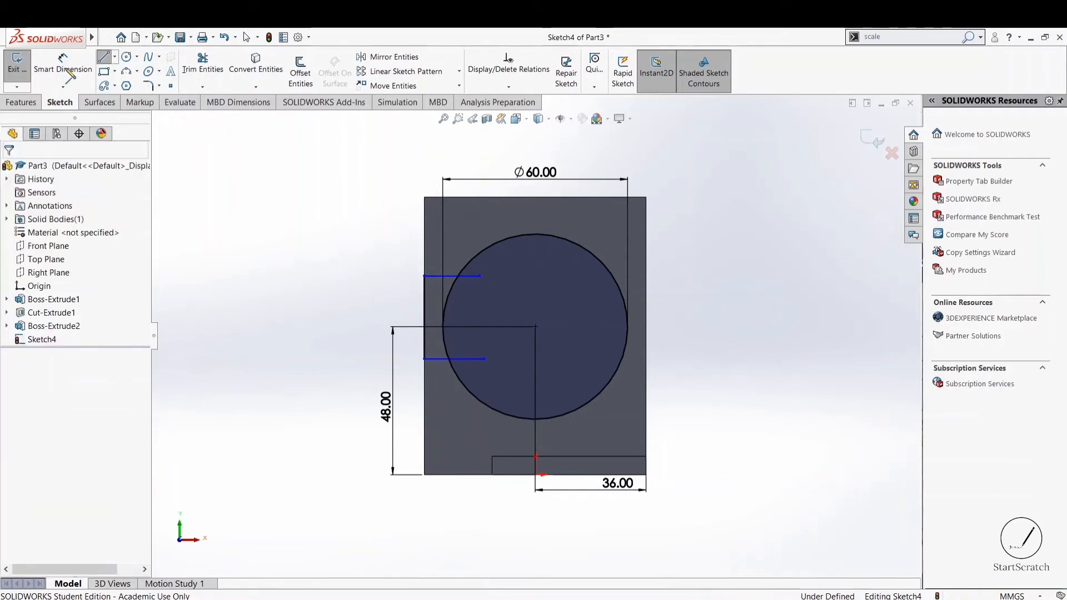
{"action": "left_click", "coordinate": [439, 197]}
{"action": "left_click", "coordinate": [436, 276]}
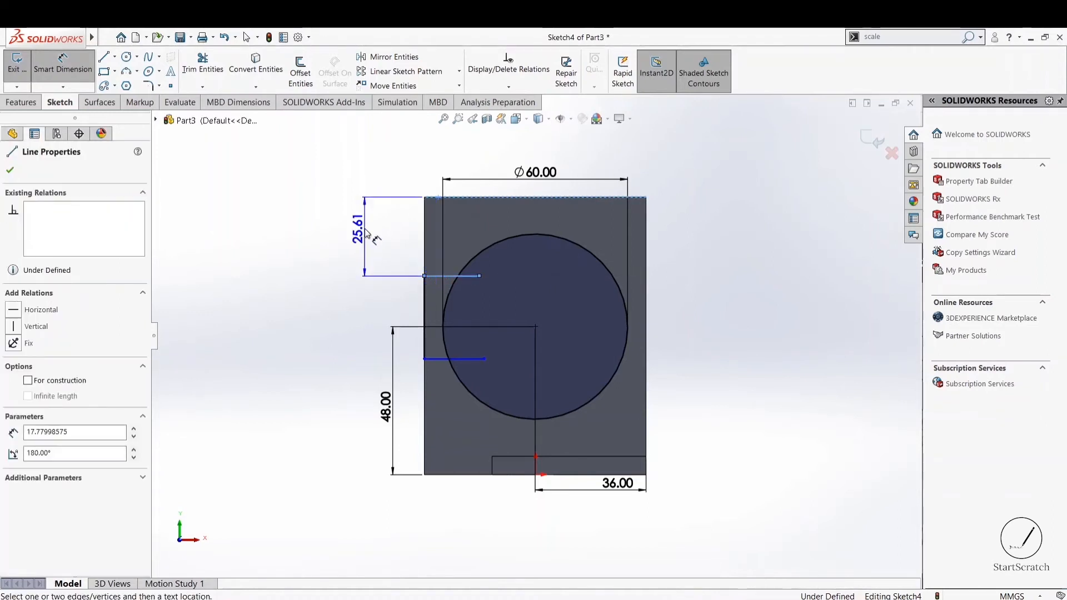
{"action": "left_click", "coordinate": [384, 234]}
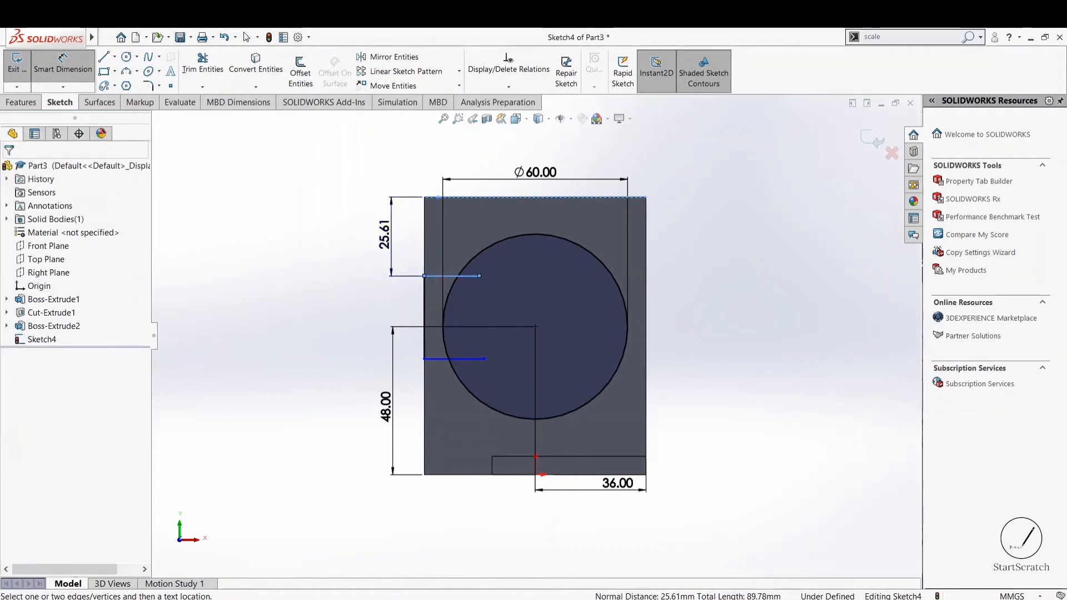
{"action": "key", "text": "alt+Tab"}
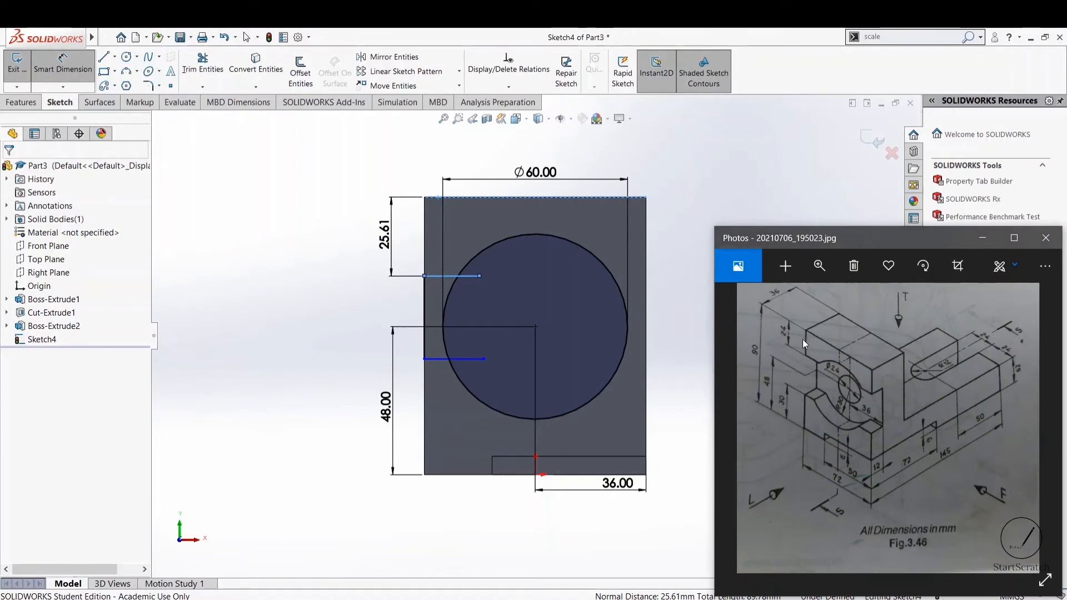
{"action": "left_click", "coordinate": [348, 239]}
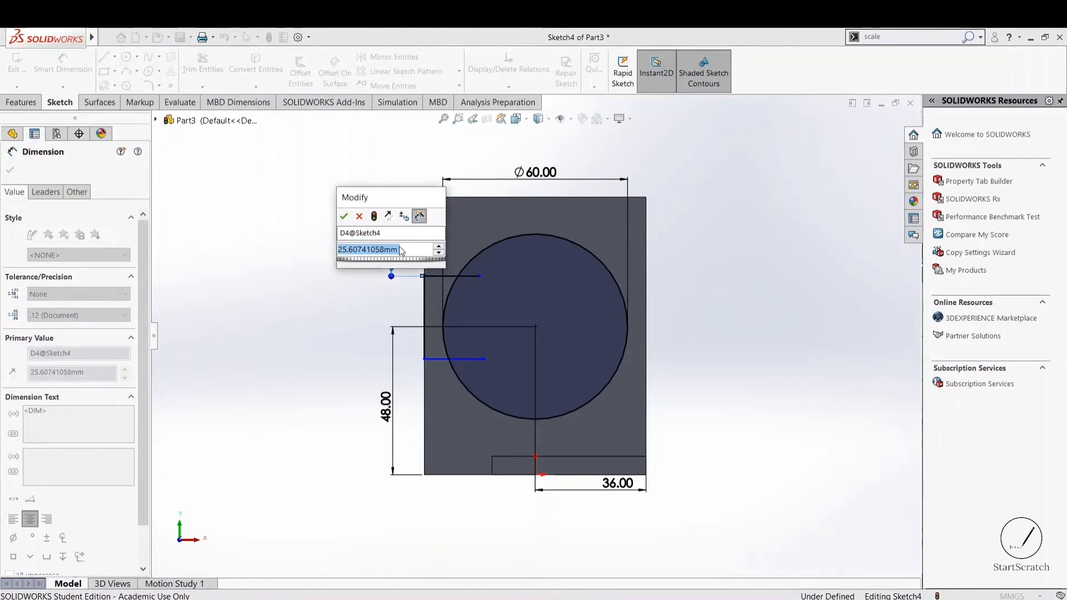
{"action": "type", "text": "24"}
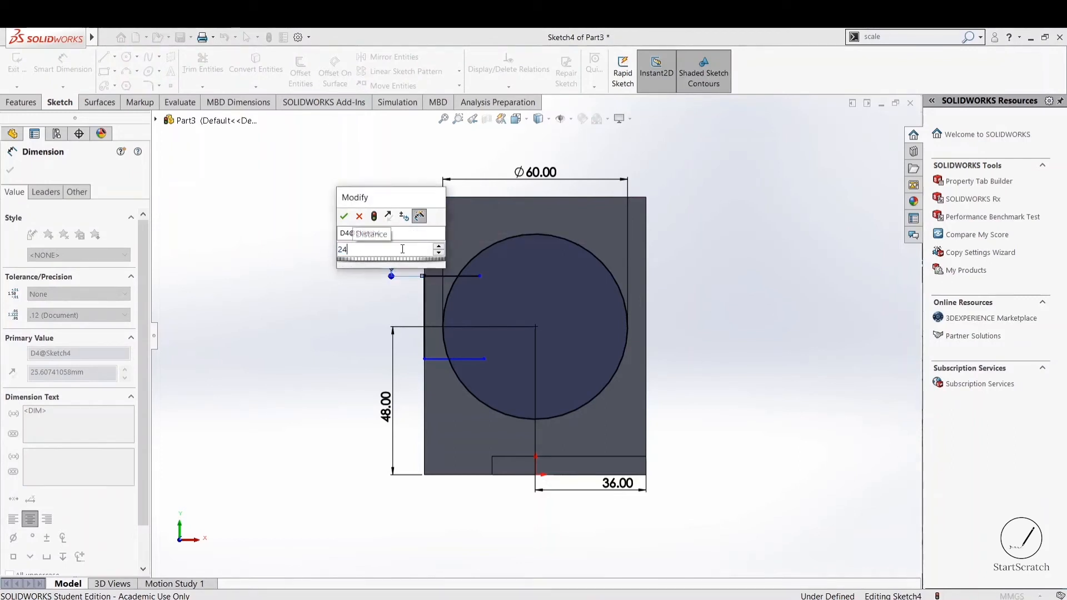
{"action": "key", "text": "Escape"}
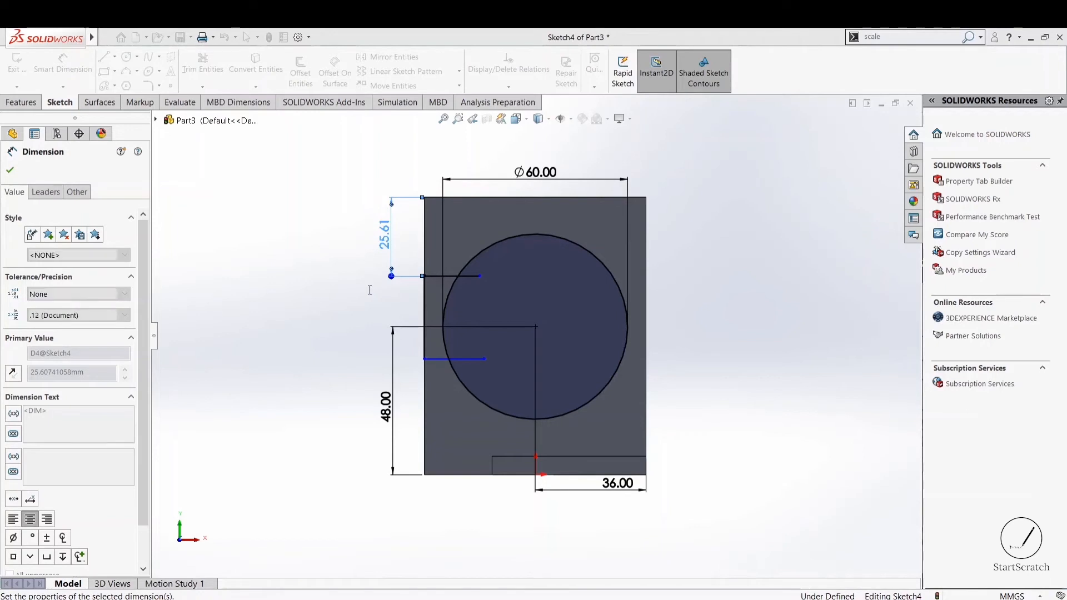
{"action": "key", "text": "Escape"}
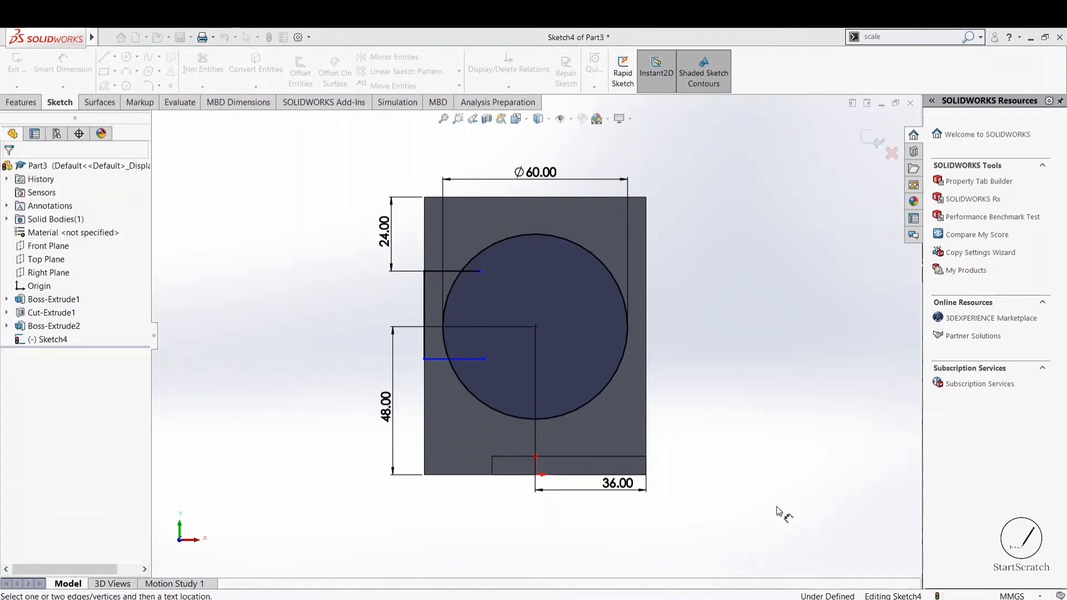
Dimension the lower horizontal line's height above the block's bottom edge and set it to 30 mm, as in the reference drawing
{"action": "key", "text": "alt+Tab"}
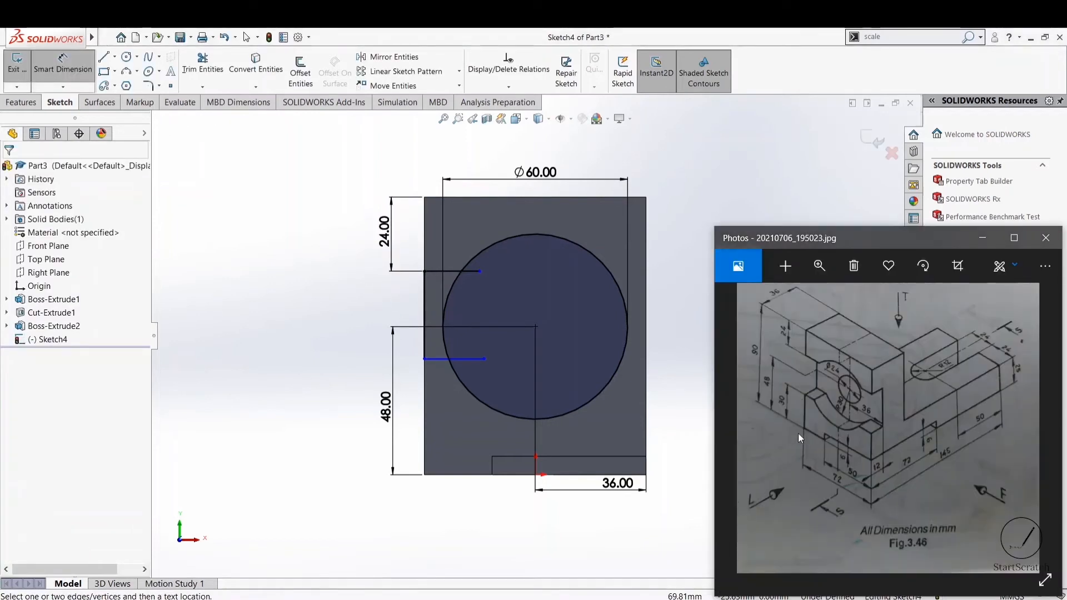
{"action": "left_click", "coordinate": [536, 525]}
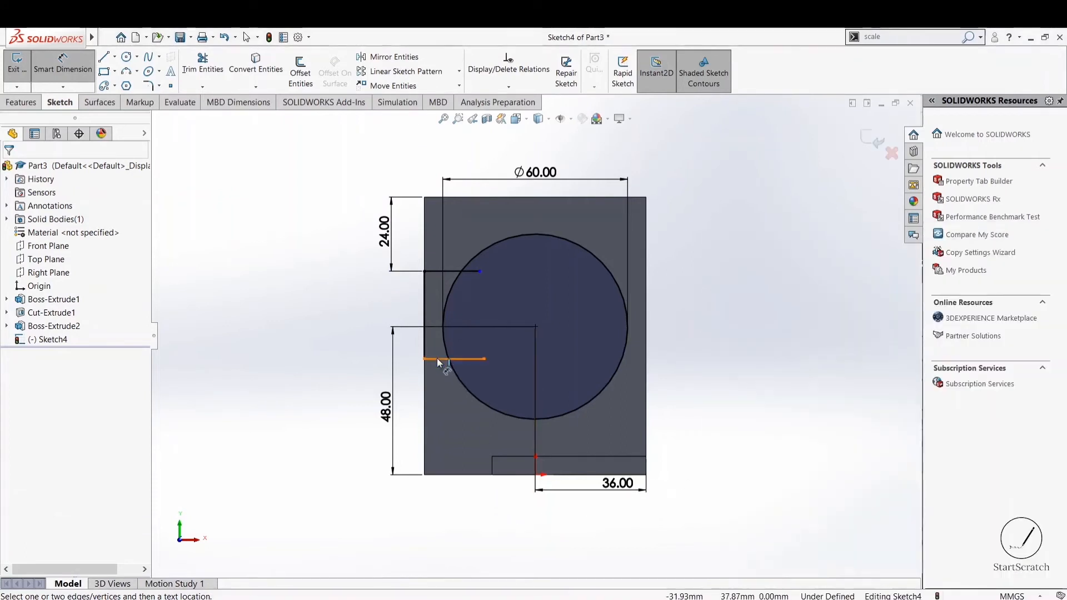
{"action": "left_click", "coordinate": [439, 479]}
{"action": "left_click", "coordinate": [438, 477]}
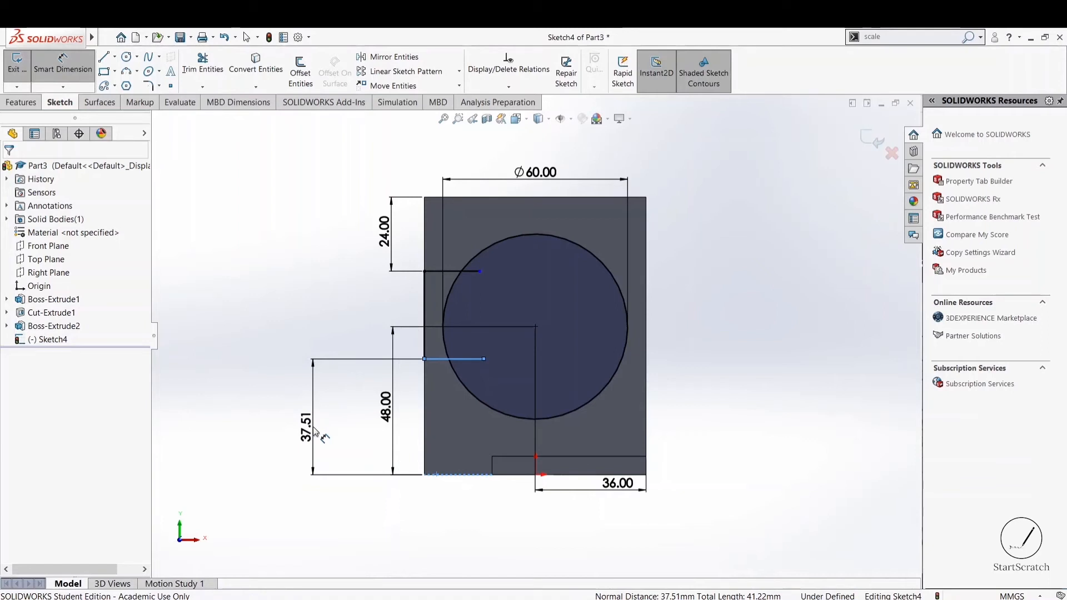
{"action": "left_click", "coordinate": [316, 434]}
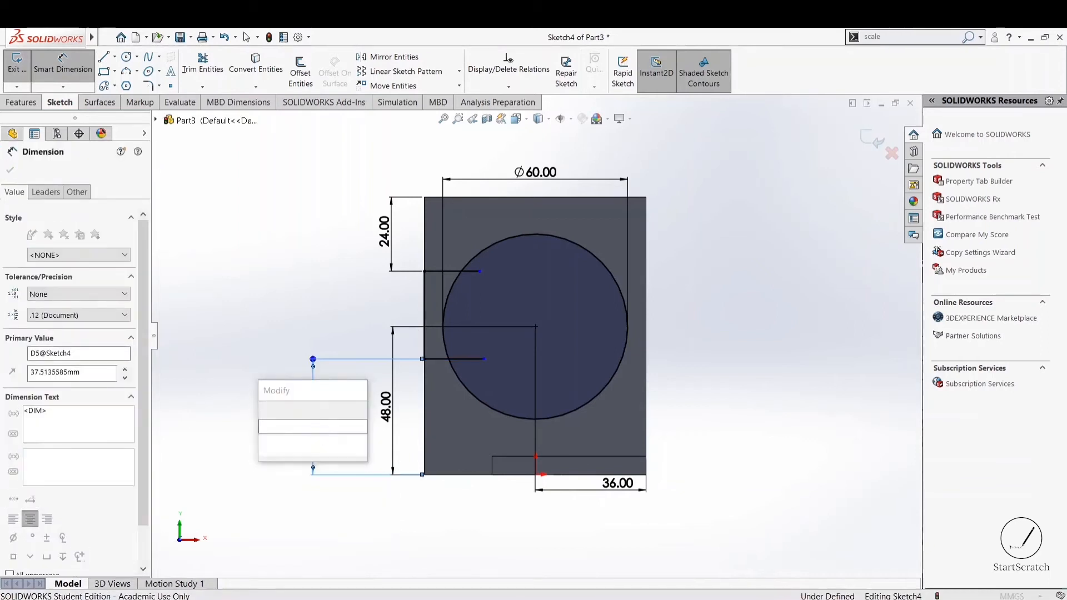
{"action": "type", "text": "30"}
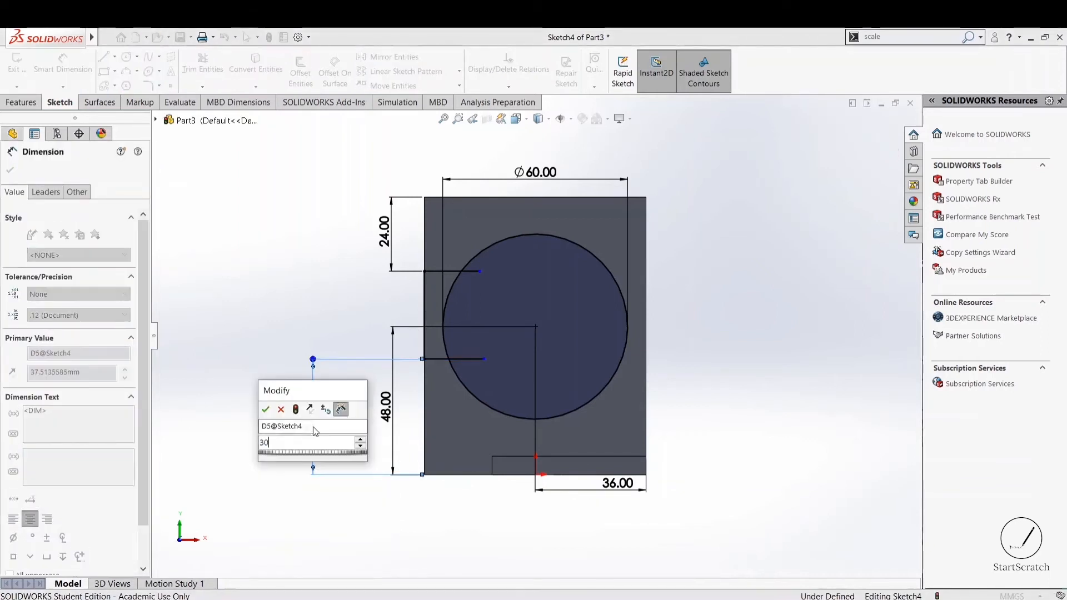
{"action": "key", "text": "Escape"}
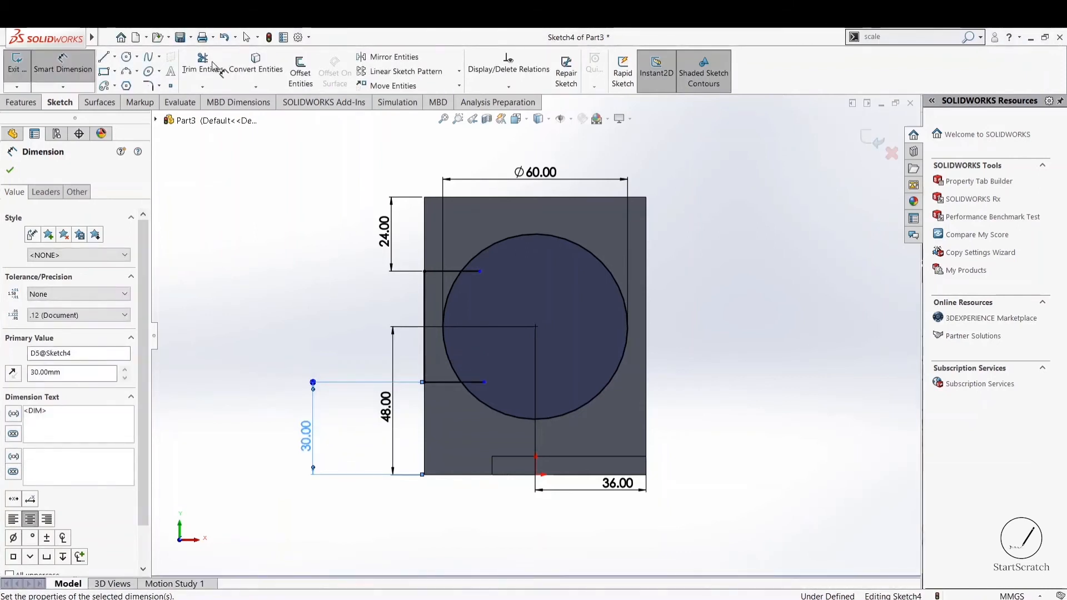
Trim the line ends inside the circle and draw a vertical centerline about 11 mm long upward from the origin
{"action": "left_click", "coordinate": [214, 66]}
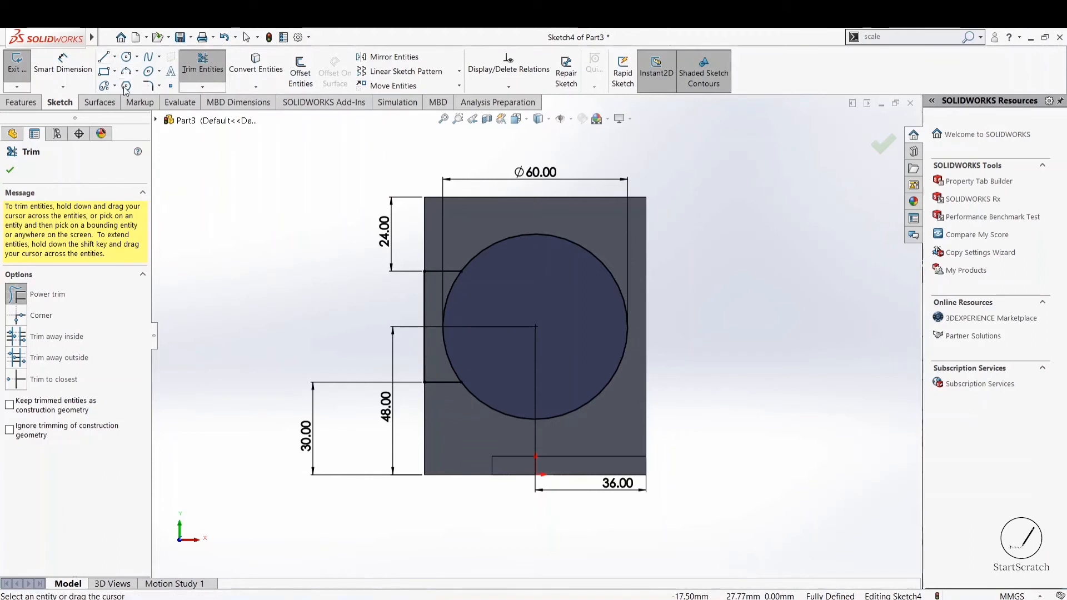
{"action": "left_click", "coordinate": [114, 58]}
{"action": "left_click", "coordinate": [123, 85]}
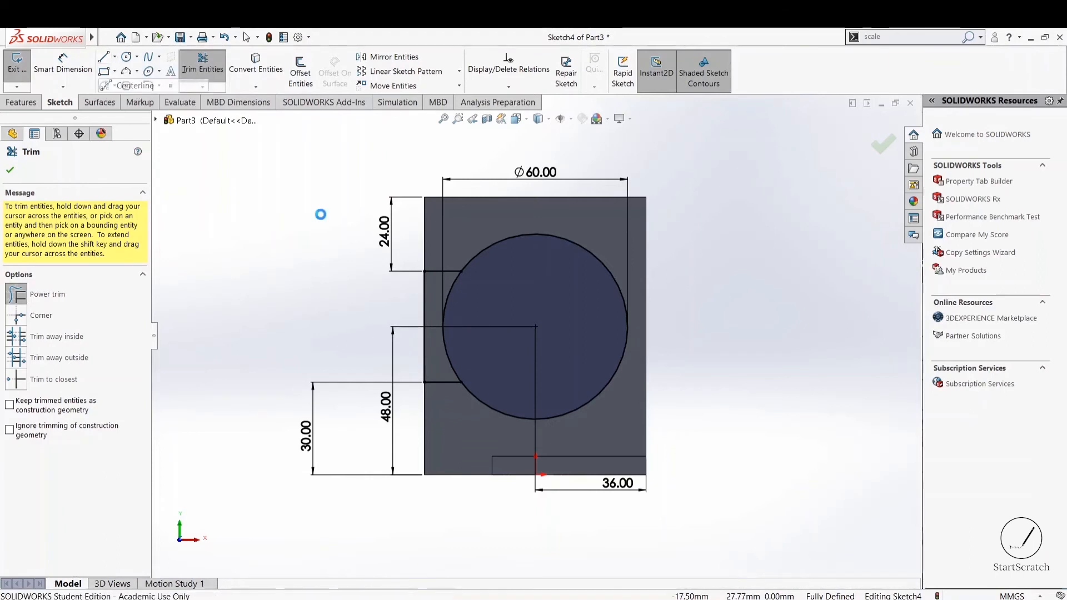
{"action": "left_click", "coordinate": [536, 475]}
{"action": "double_click", "coordinate": [535, 442]}
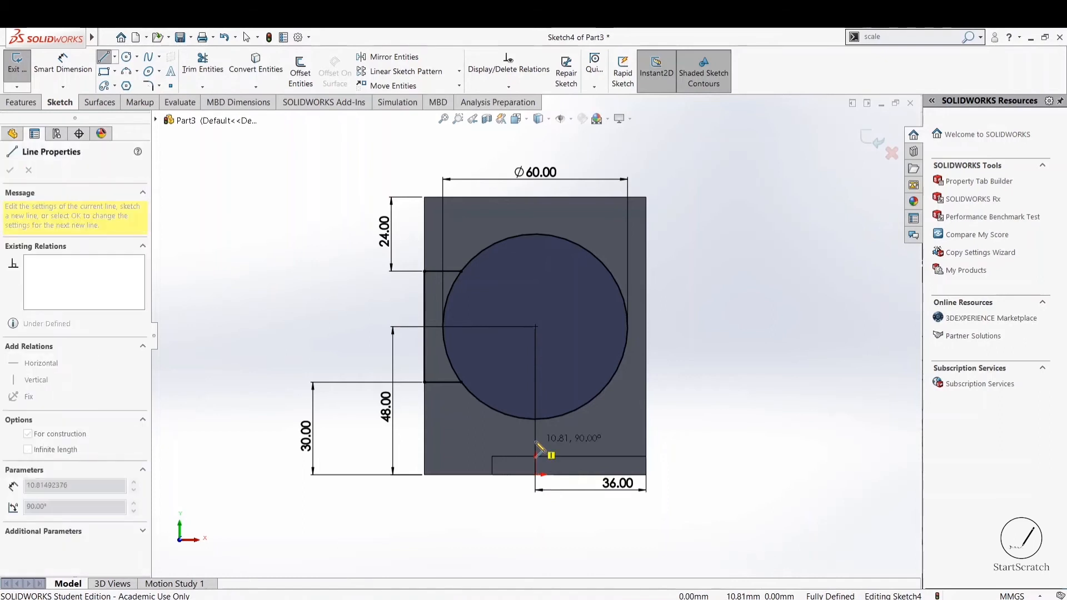
Mirror the three lines of the side opening about the vertical centerline to the block's opposite side
{"action": "left_click", "coordinate": [384, 58]}
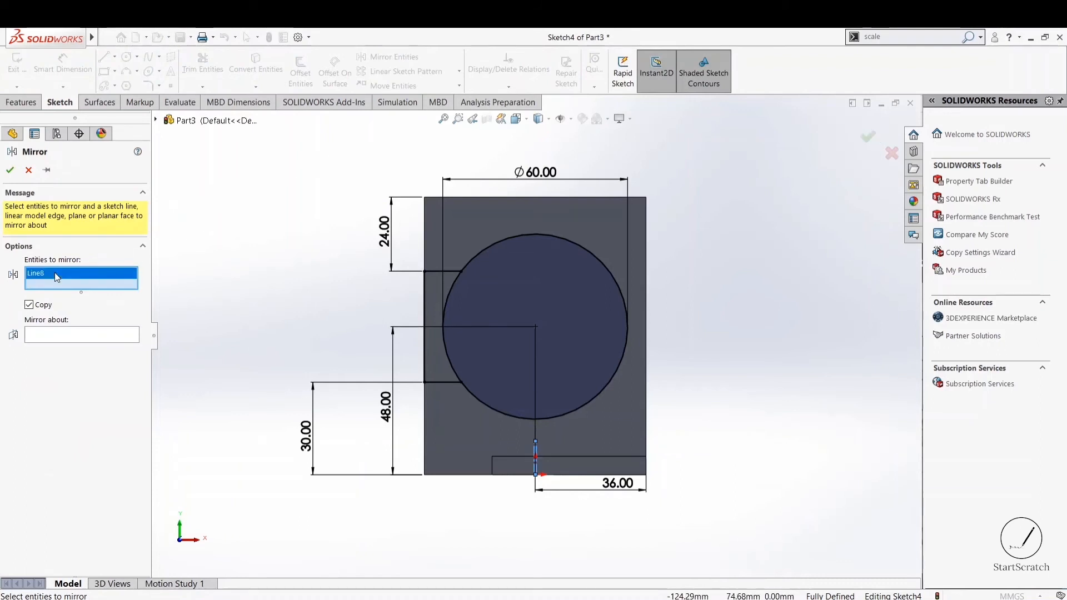
{"action": "key", "text": "Delete"}
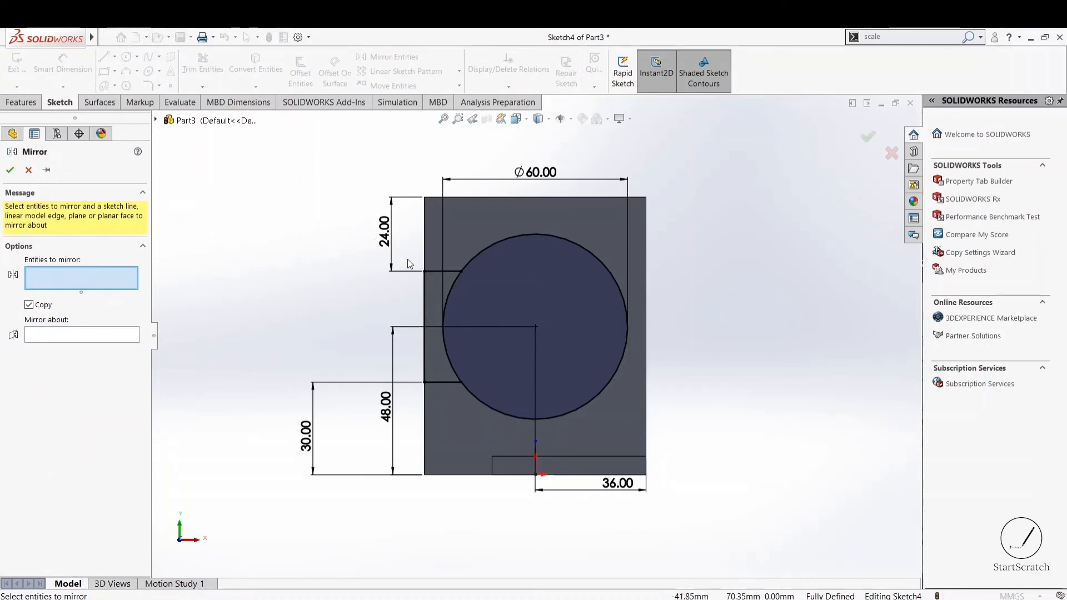
{"action": "left_click", "coordinate": [434, 272]}
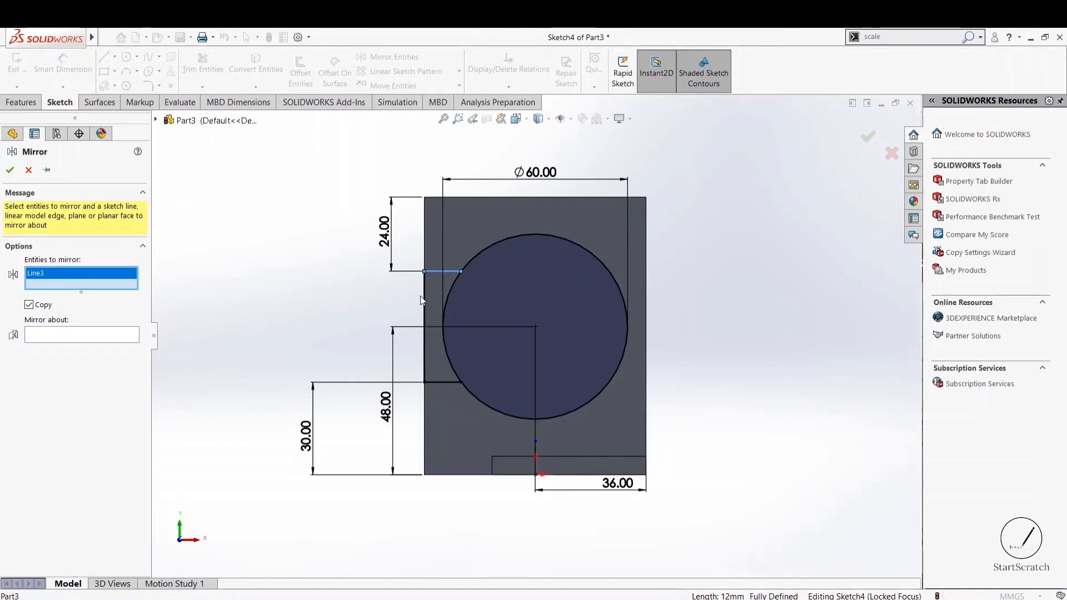
{"action": "left_click", "coordinate": [423, 295]}
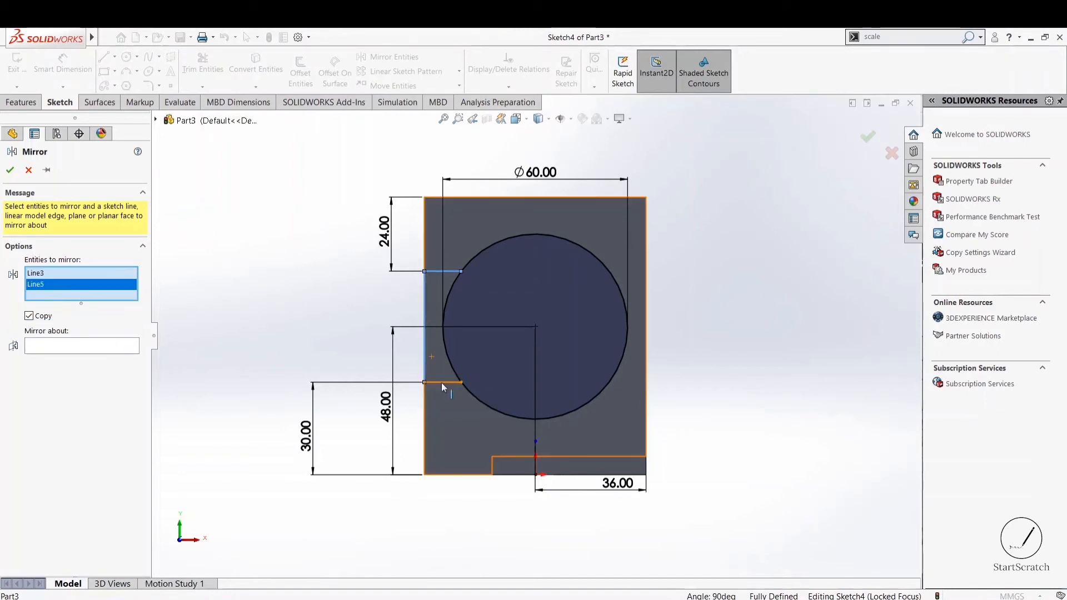
{"action": "left_click", "coordinate": [442, 383]}
{"action": "left_click", "coordinate": [67, 356]}
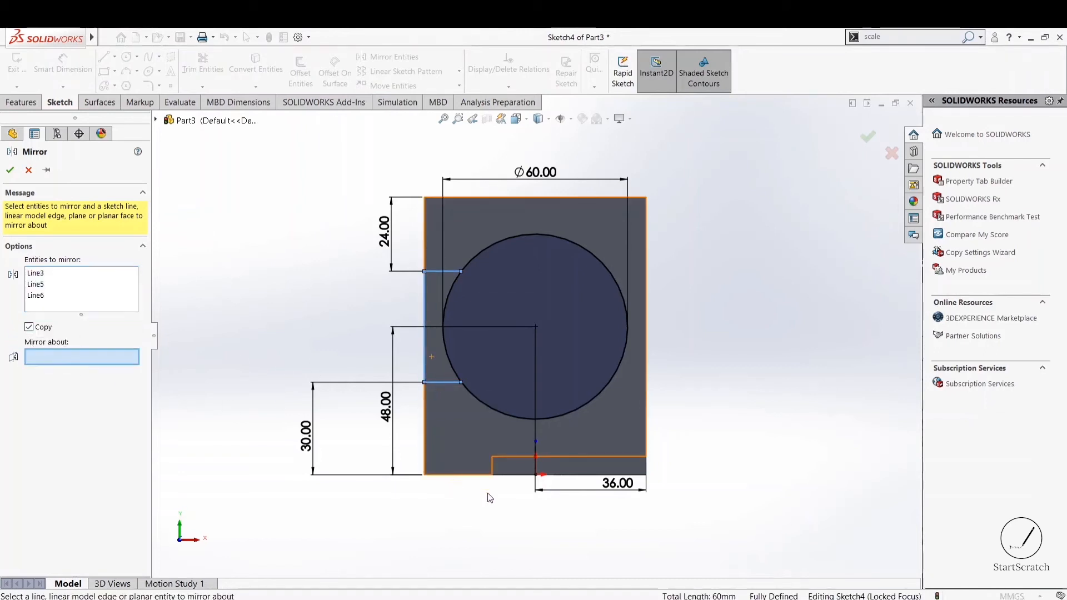
{"action": "left_click", "coordinate": [535, 448]}
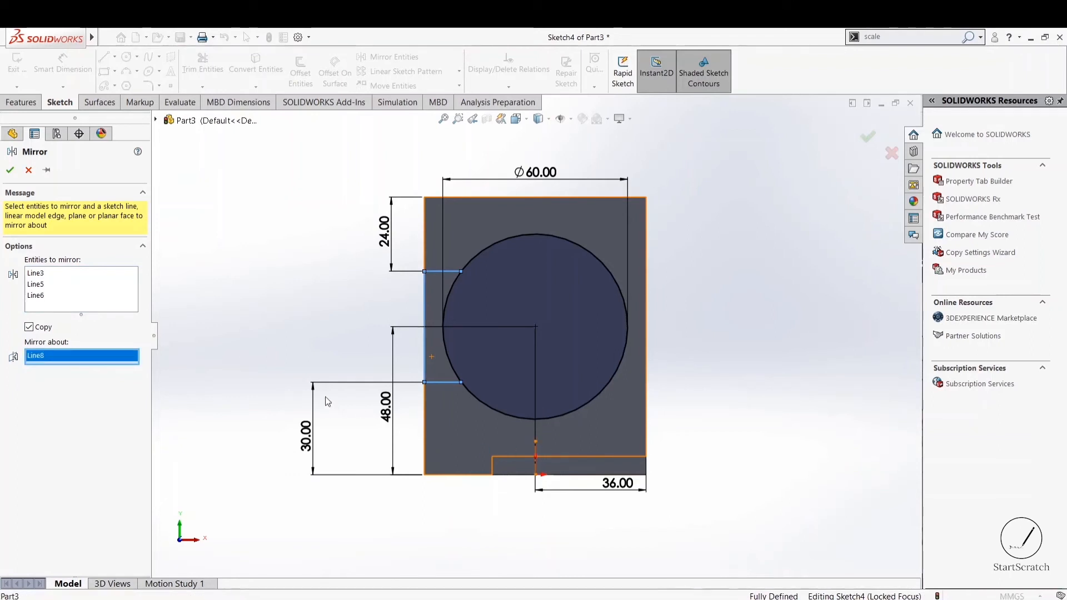
{"action": "left_click", "coordinate": [10, 172]}
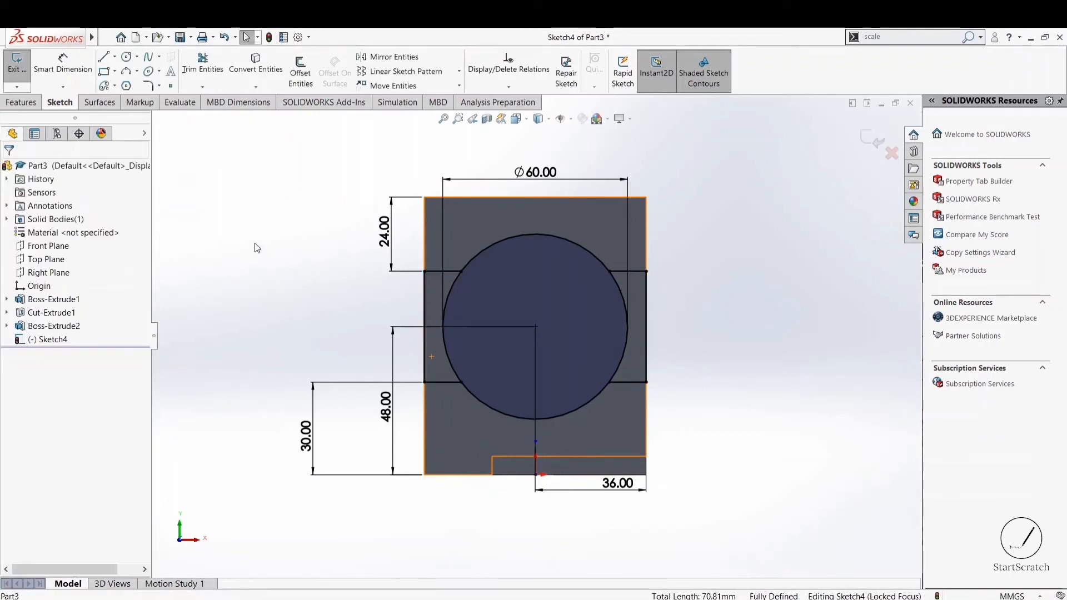
Trim away the circle's two side arcs between the horizontal lines to leave one closed outline
{"action": "left_click", "coordinate": [200, 69]}
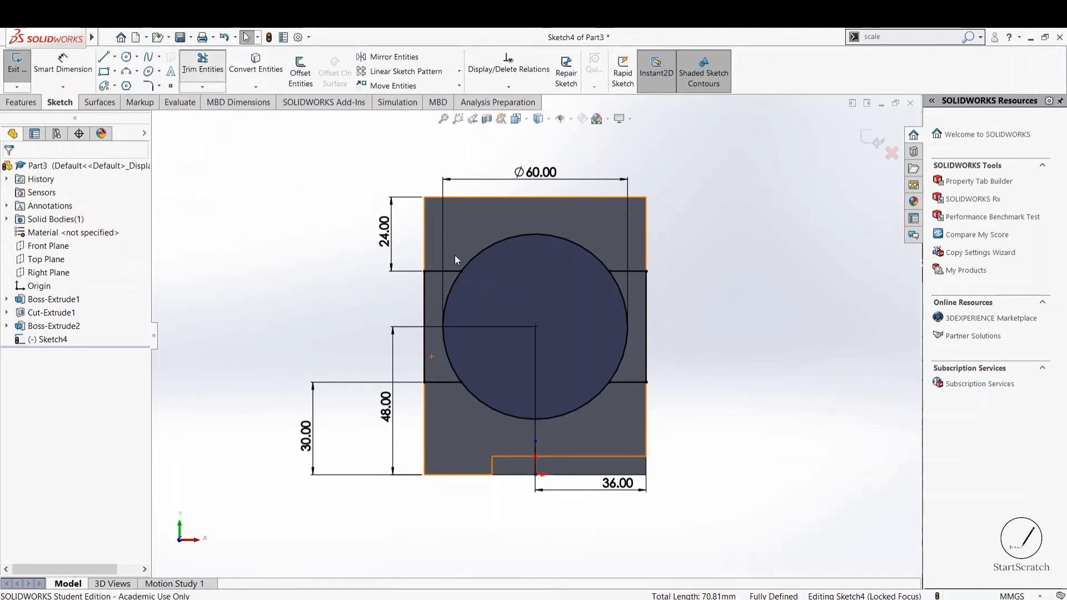
{"action": "left_click_drag", "start_coordinate": [465, 286], "coordinate": [448, 279]}
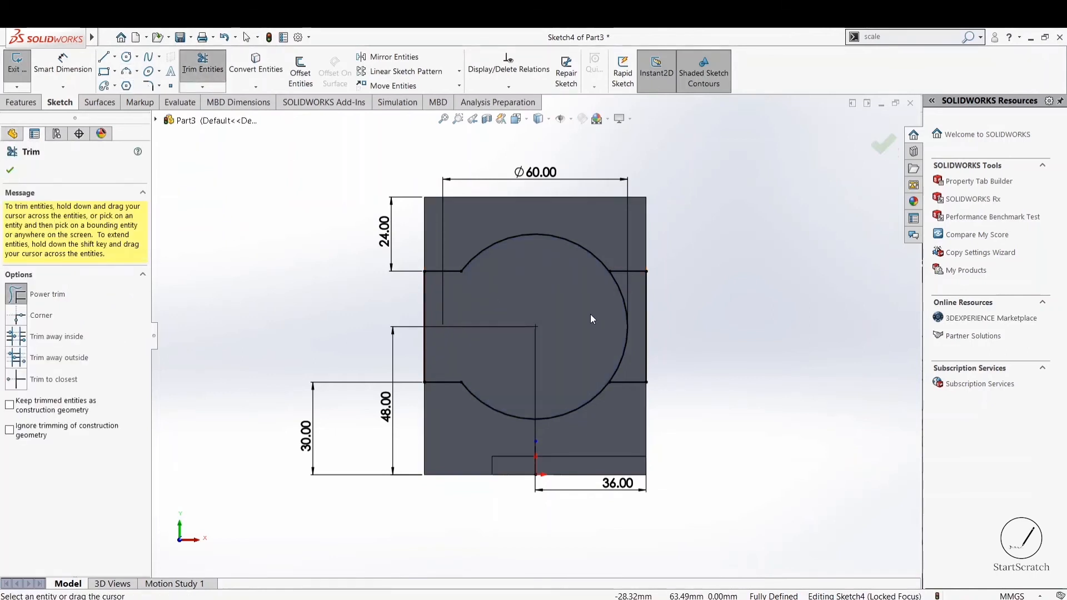
{"action": "left_click_drag", "start_coordinate": [614, 294], "coordinate": [620, 288]}
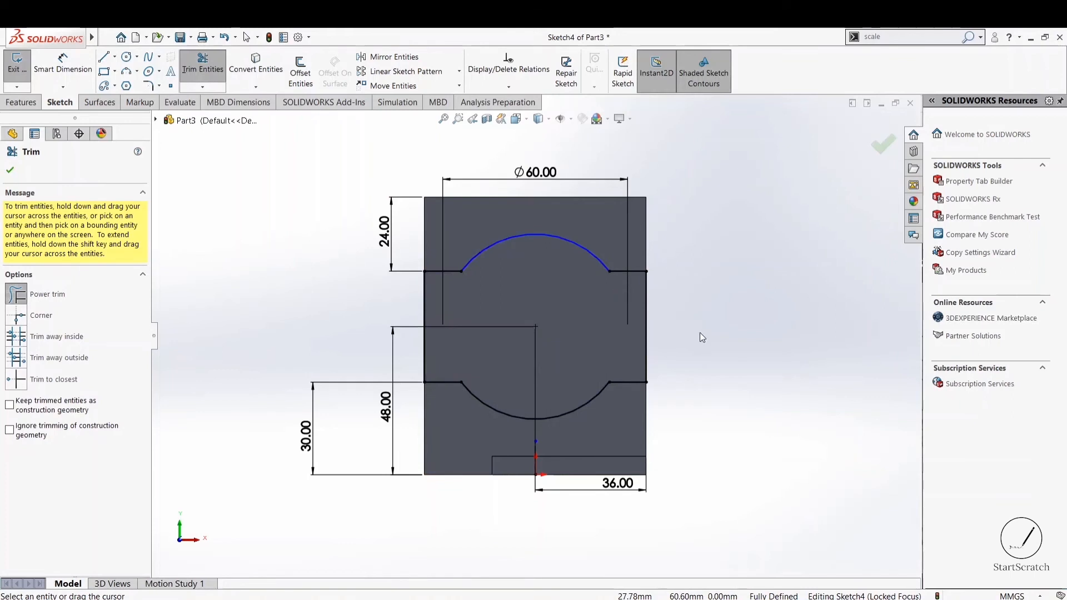
Delete the conflicting 36 mm horizontal dimension between the circle's center and the block's side edge
{"action": "mouse_move", "coordinate": [90, 40]}
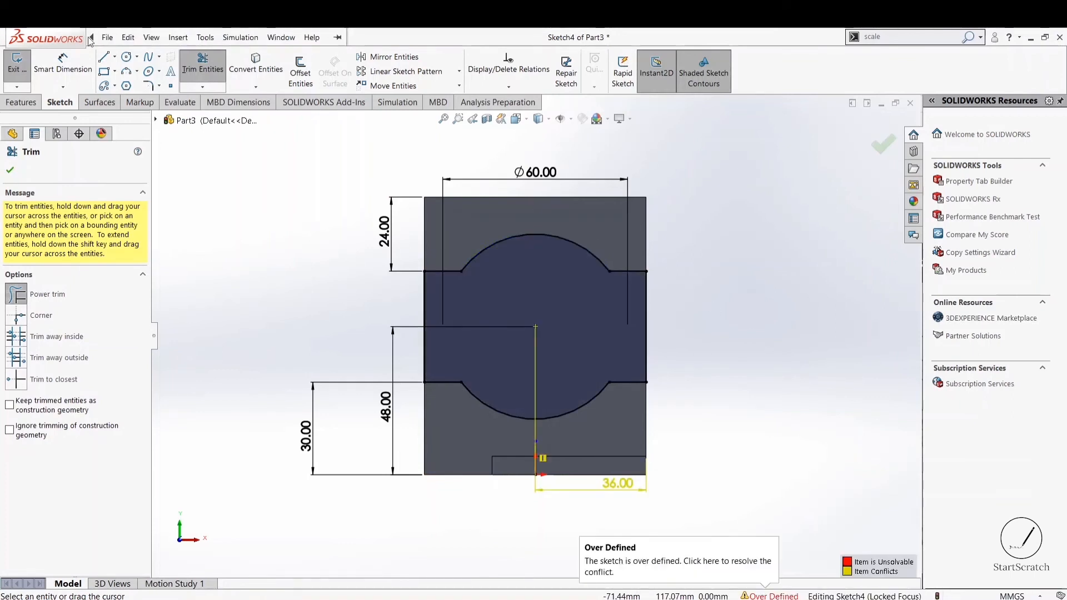
{"action": "left_click", "coordinate": [128, 37]}
{"action": "left_click", "coordinate": [825, 342]}
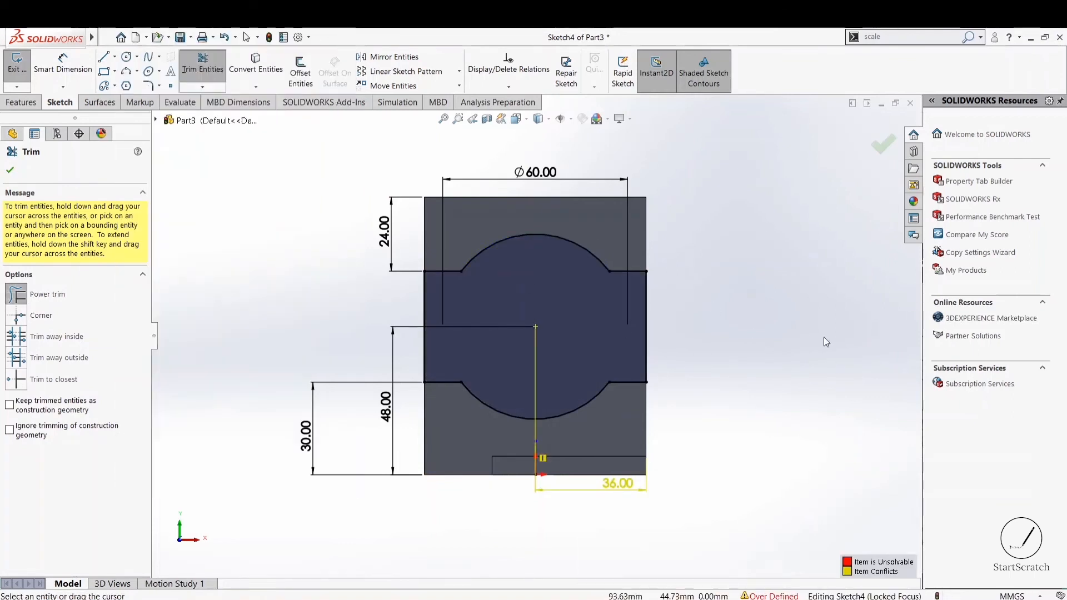
{"action": "left_click", "coordinate": [202, 64]}
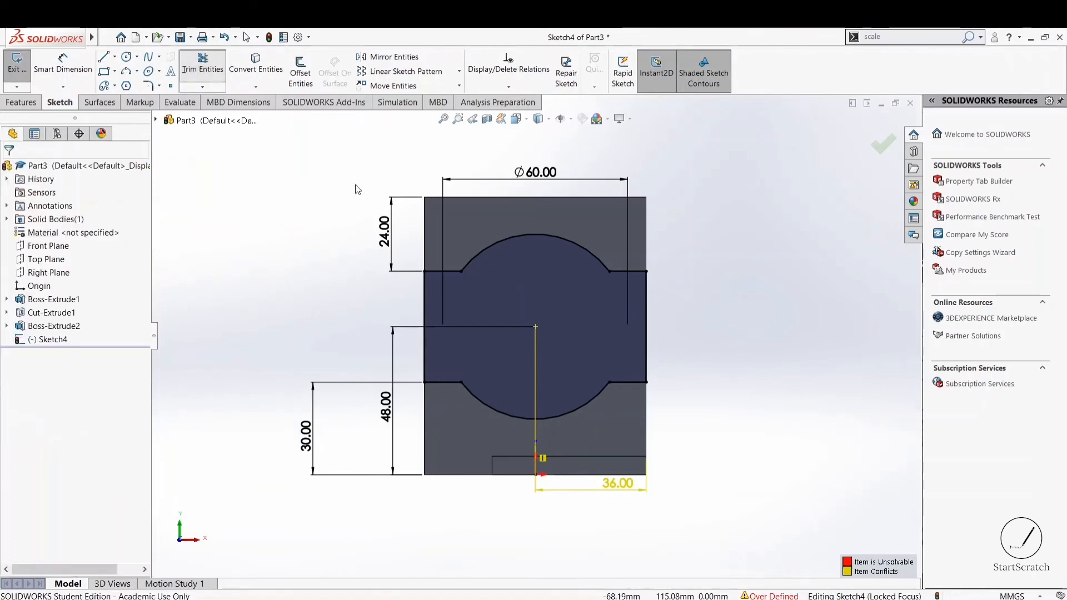
{"action": "left_click", "coordinate": [598, 491]}
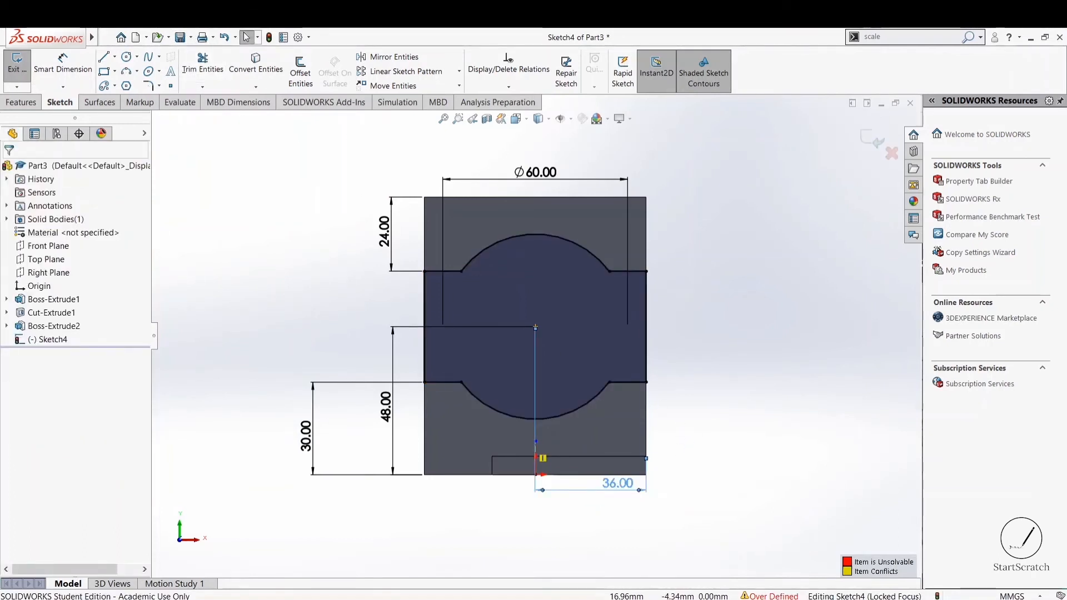
{"action": "left_click", "coordinate": [797, 449]}
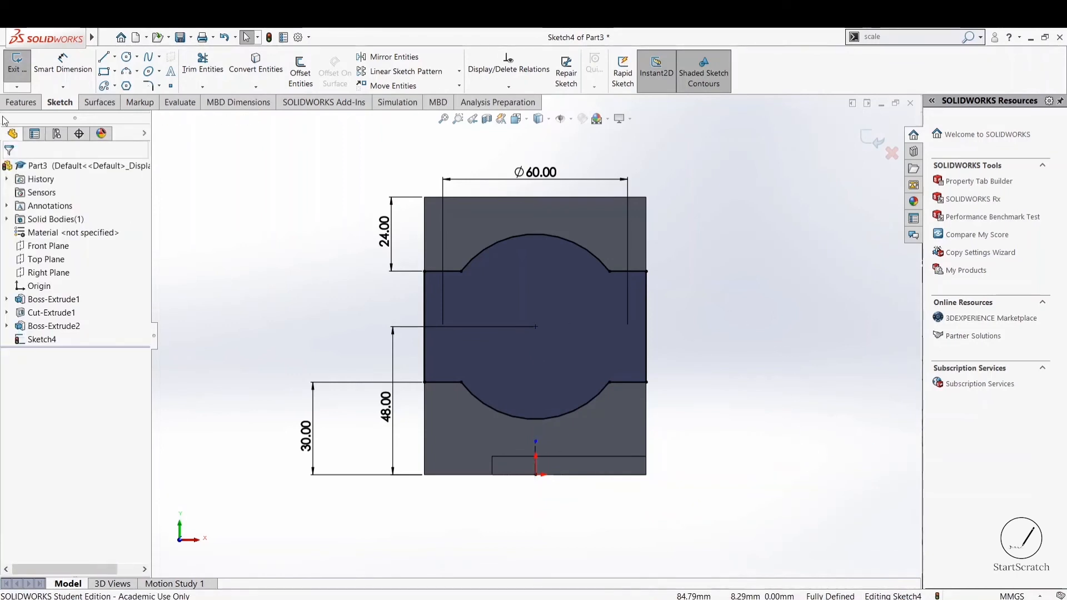
Cut-extrude the trimmed profile into the upright block with a blind depth of 12 mm, checking the reference drawing
{"action": "left_click", "coordinate": [21, 102]}
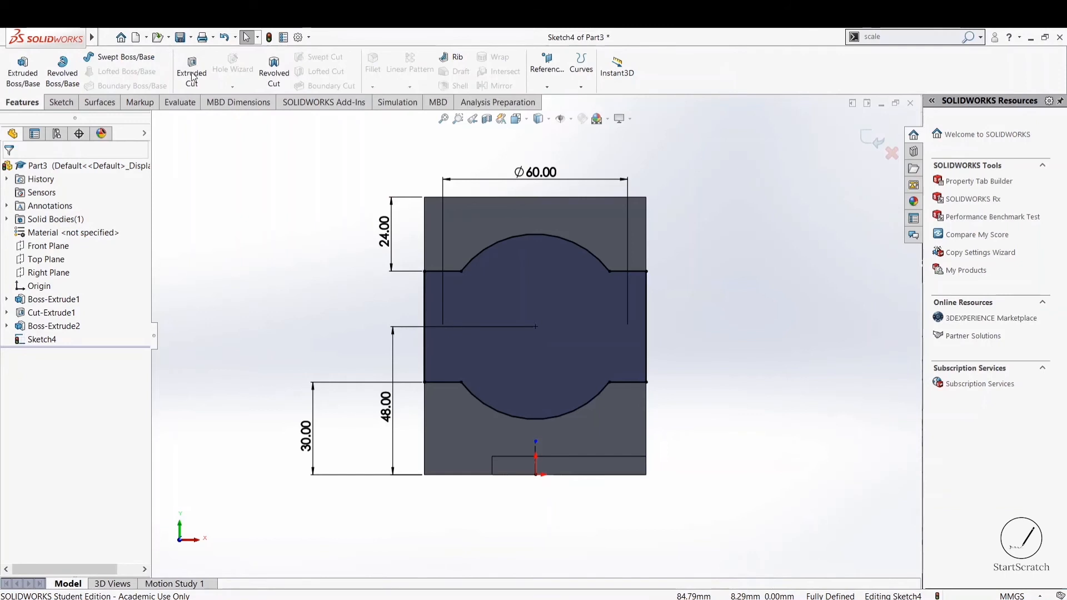
{"action": "left_click", "coordinate": [191, 77]}
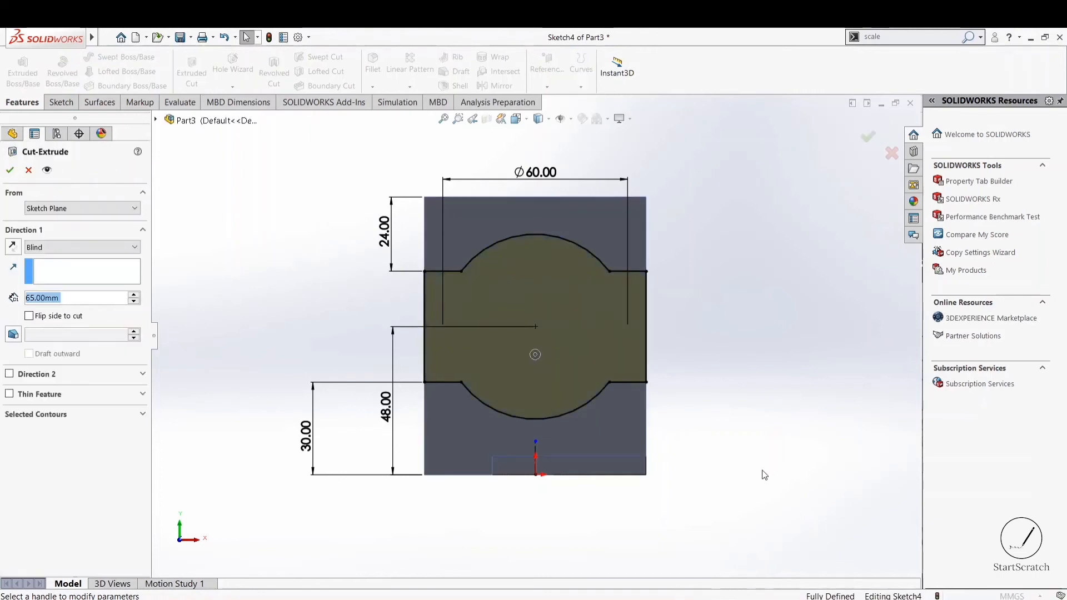
{"action": "middle_click_drag", "start_coordinate": [760, 464], "coordinate": [707, 465]}
{"action": "scroll", "coordinate": [705, 569], "scroll_direction": "up", "scroll_amount": 1}
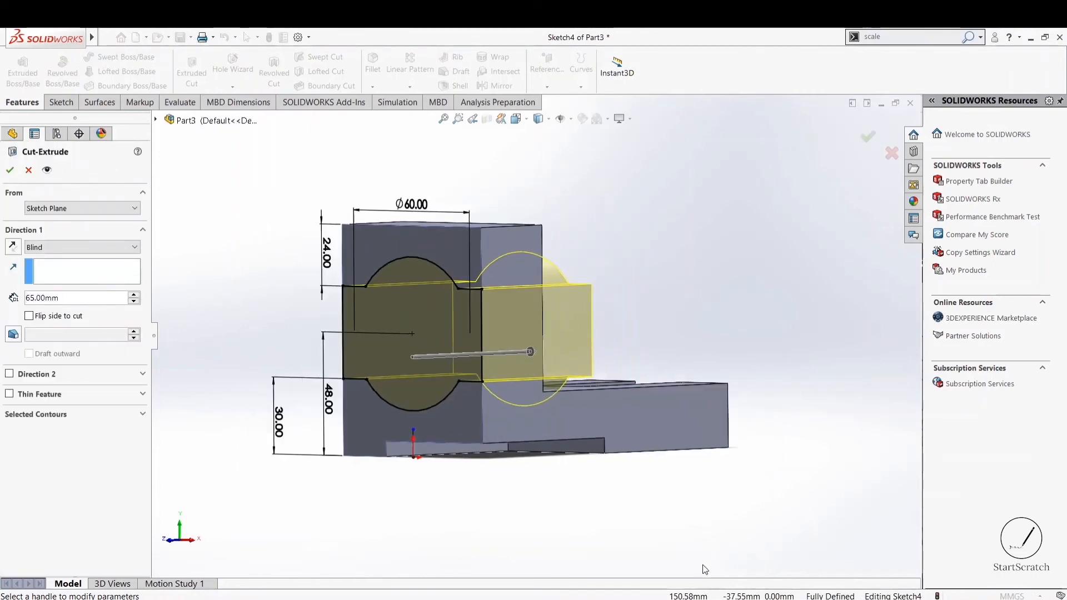
{"action": "left_click", "coordinate": [707, 599]}
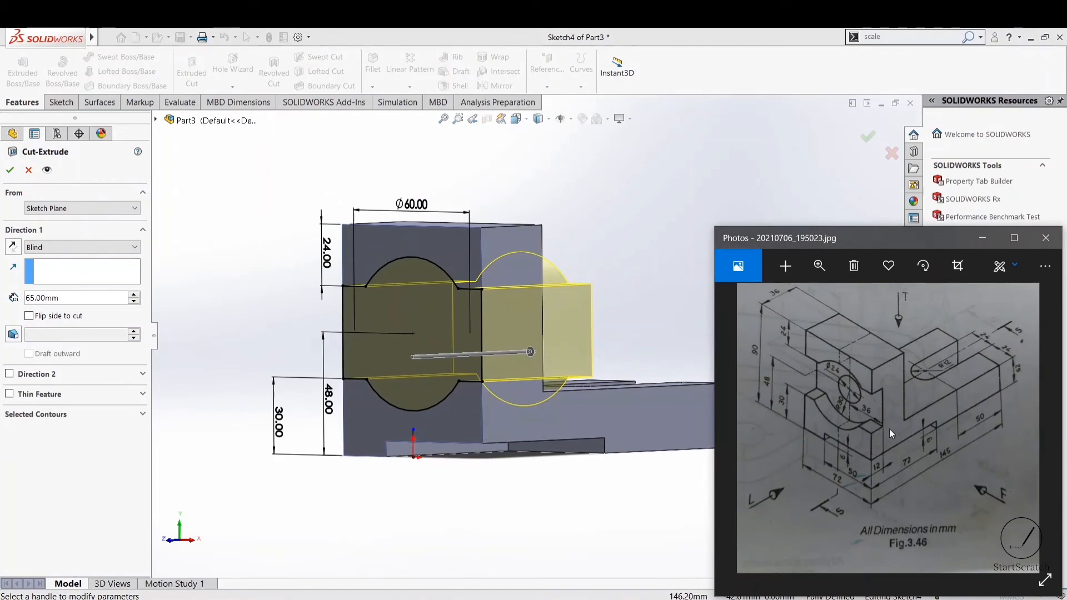
{"action": "double_click", "coordinate": [99, 301]}
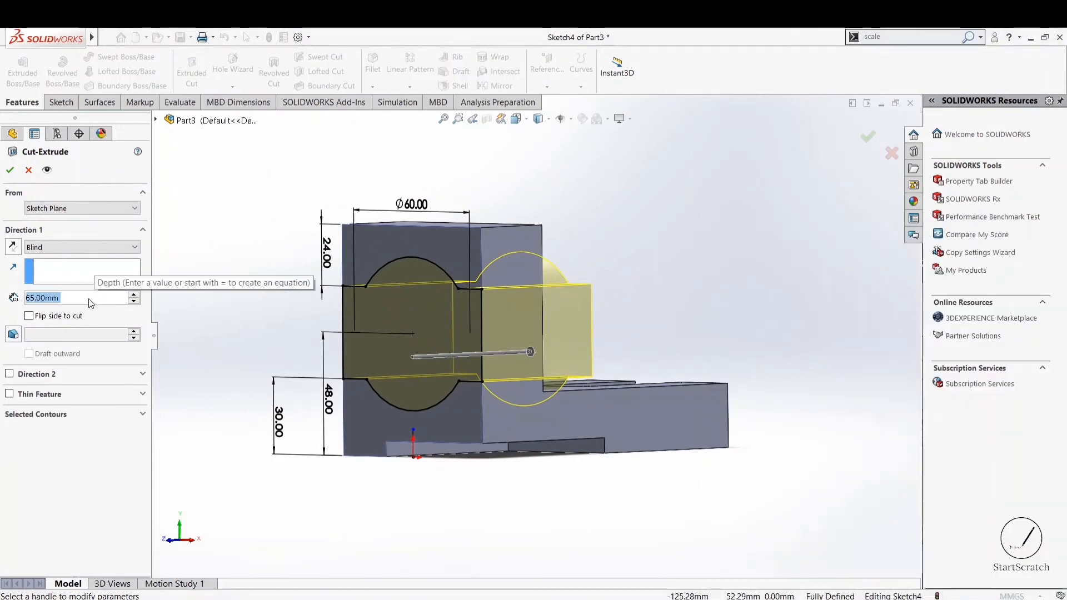
{"action": "type", "text": "12"}
{"action": "key", "text": "Return"}
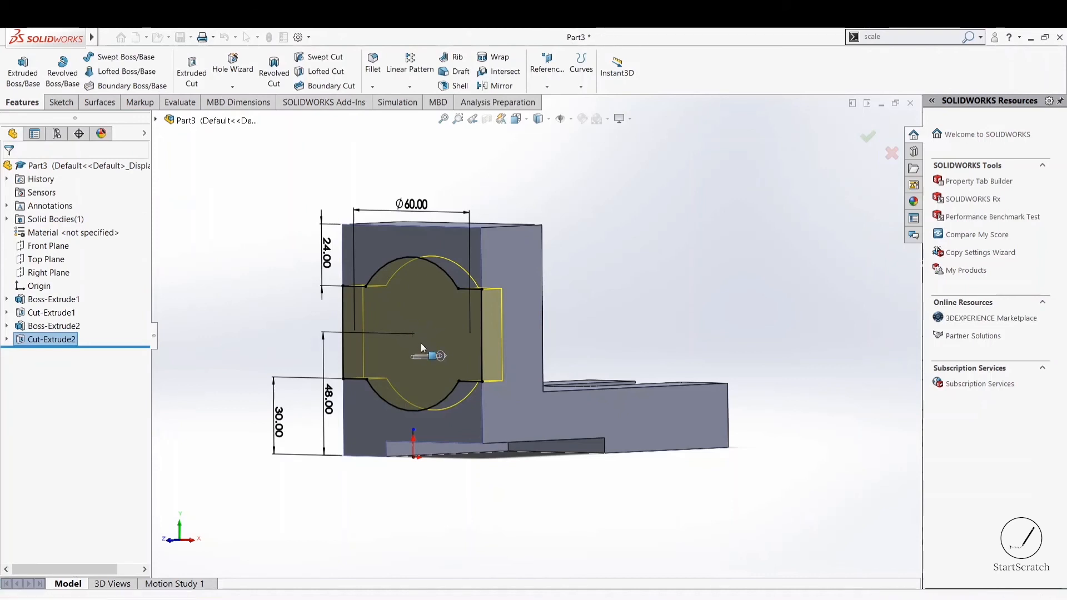
Sketch a circle about 25 mm in diameter on the recess's inner face, concentric with its arcs
{"action": "left_click", "coordinate": [455, 327]}
{"action": "left_click", "coordinate": [487, 296]}
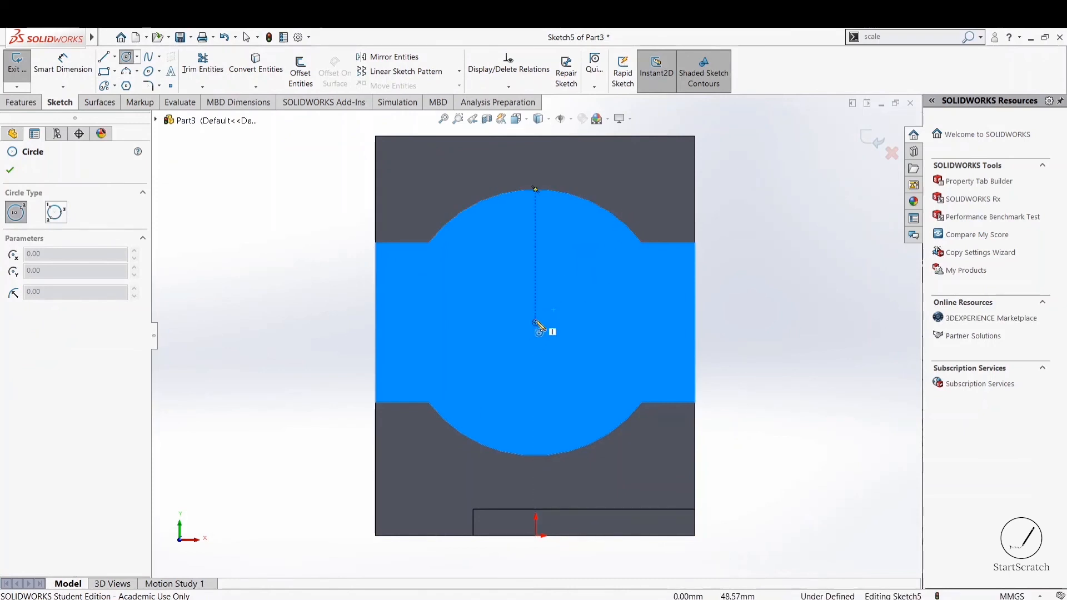
{"action": "left_click_drag", "start_coordinate": [535, 323], "coordinate": [558, 371]}
{"action": "key", "text": "Escape"}
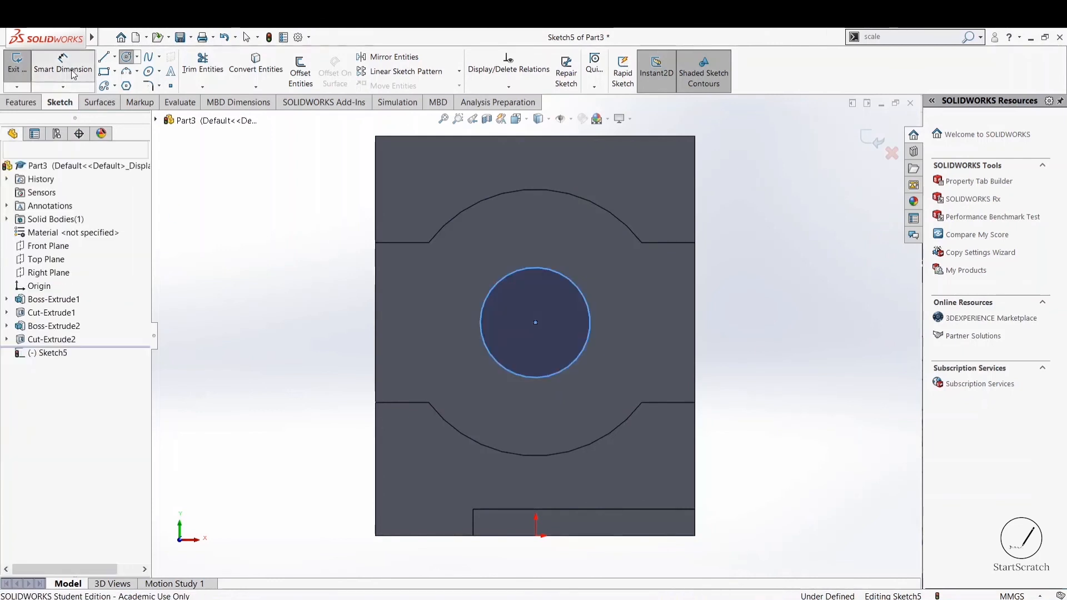
Dimension the new circle's diameter and set it to 24 mm, following the reference drawing
{"action": "left_click", "coordinate": [731, 599]}
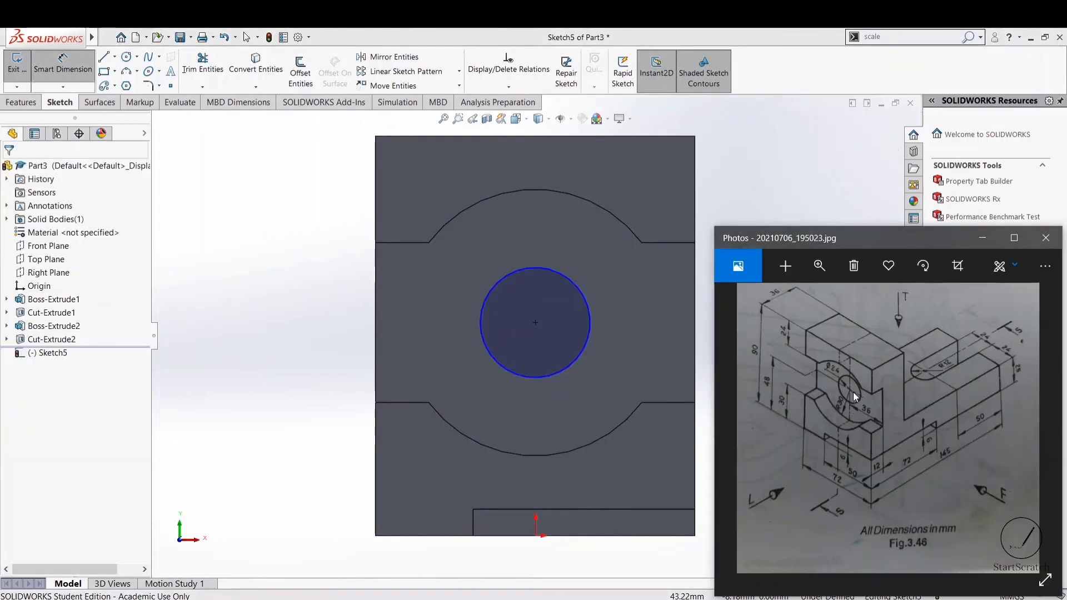
{"action": "left_click", "coordinate": [584, 294]}
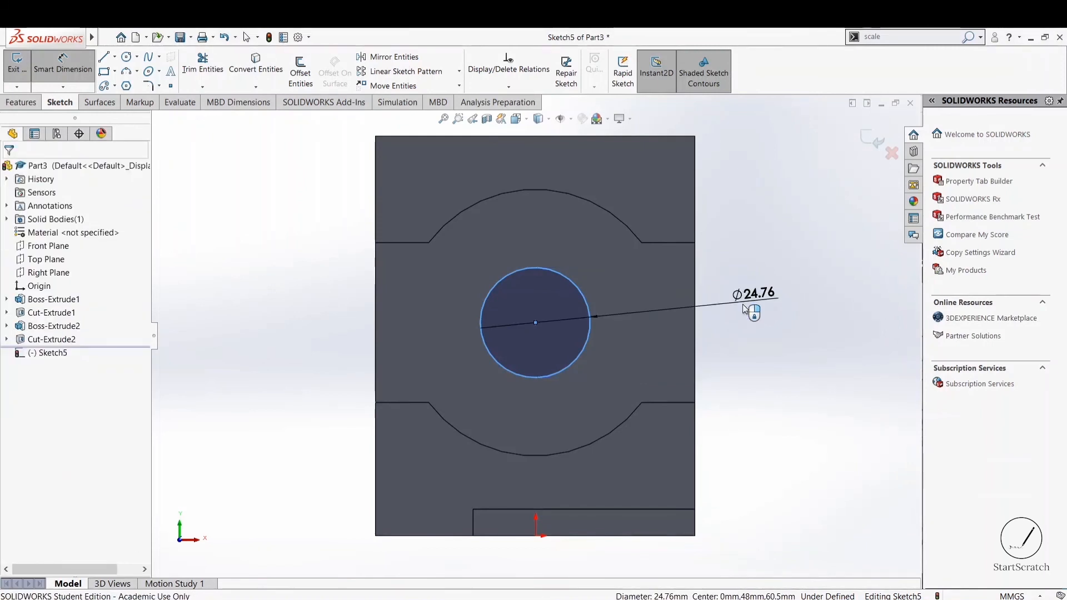
{"action": "left_click", "coordinate": [745, 309]}
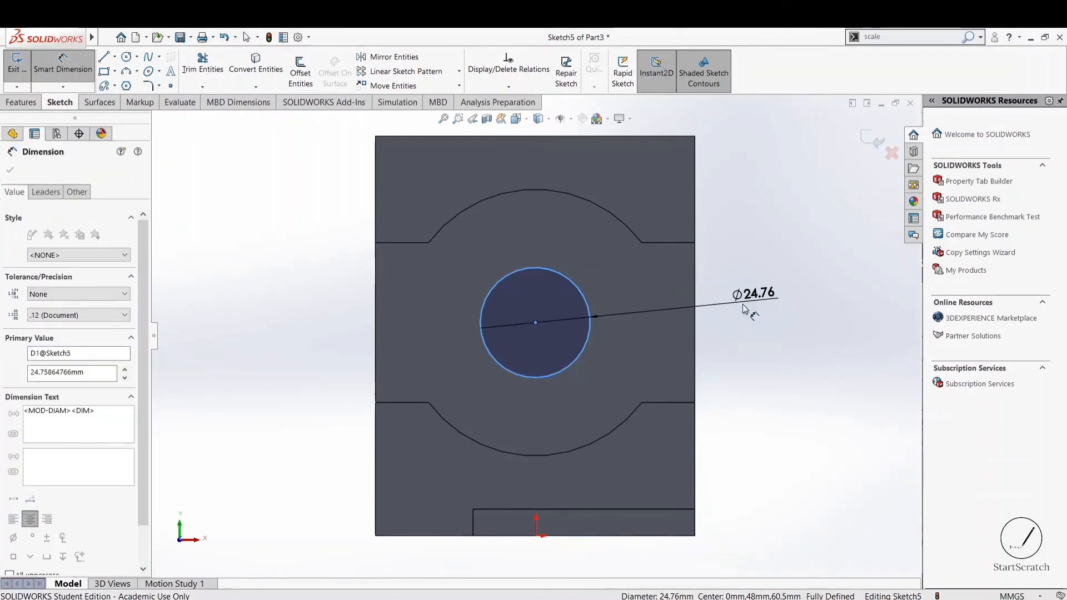
{"action": "type", "text": "24"}
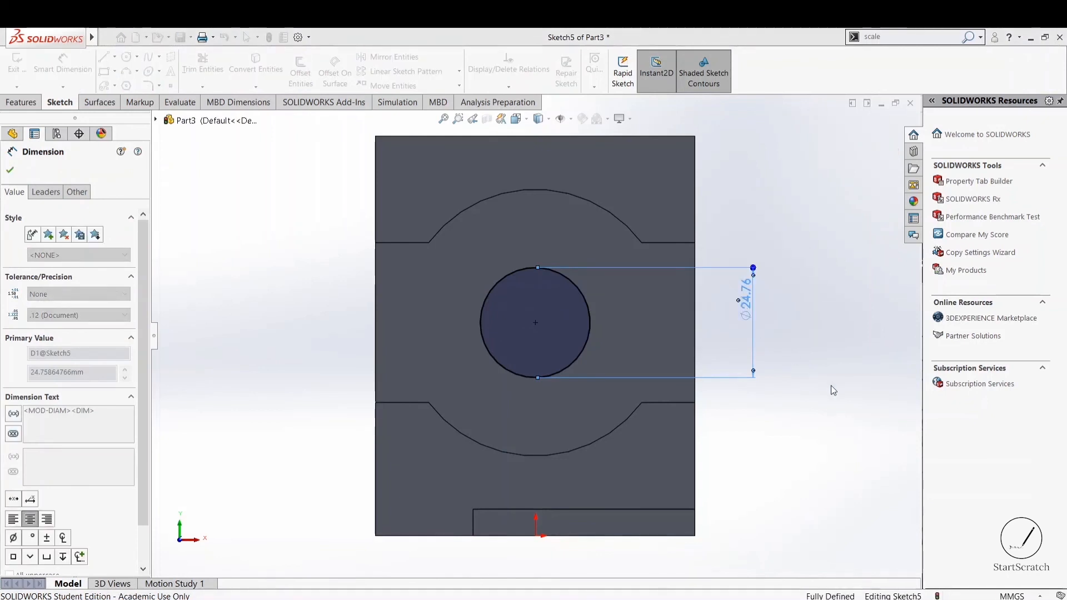
{"action": "type", "text": "24"}
{"action": "key", "text": "Return"}
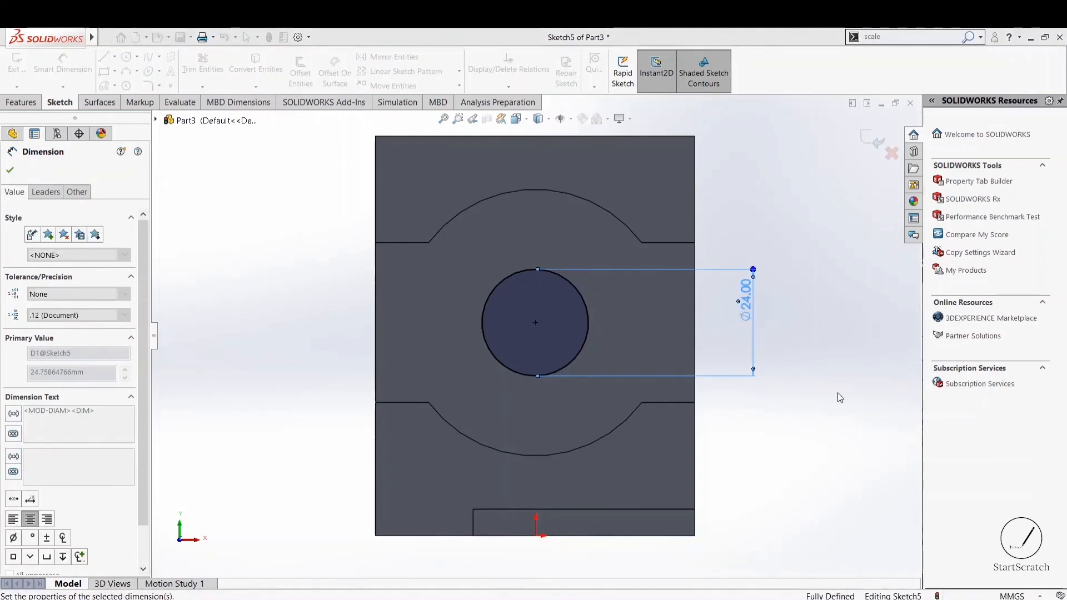
Cut-extrude the 24 mm circle through the upright block with the Up To Next end condition
{"action": "left_click", "coordinate": [22, 102]}
{"action": "left_click", "coordinate": [194, 62]}
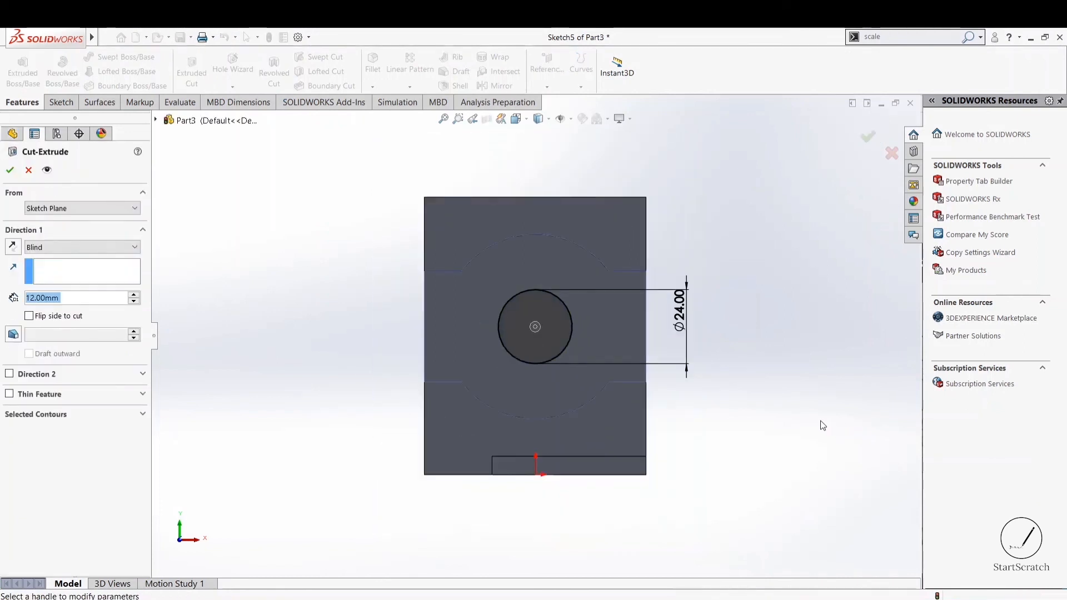
{"action": "middle_click_drag", "start_coordinate": [823, 426], "coordinate": [708, 457]}
{"action": "scroll", "coordinate": [707, 457], "scroll_direction": "down", "scroll_amount": 1}
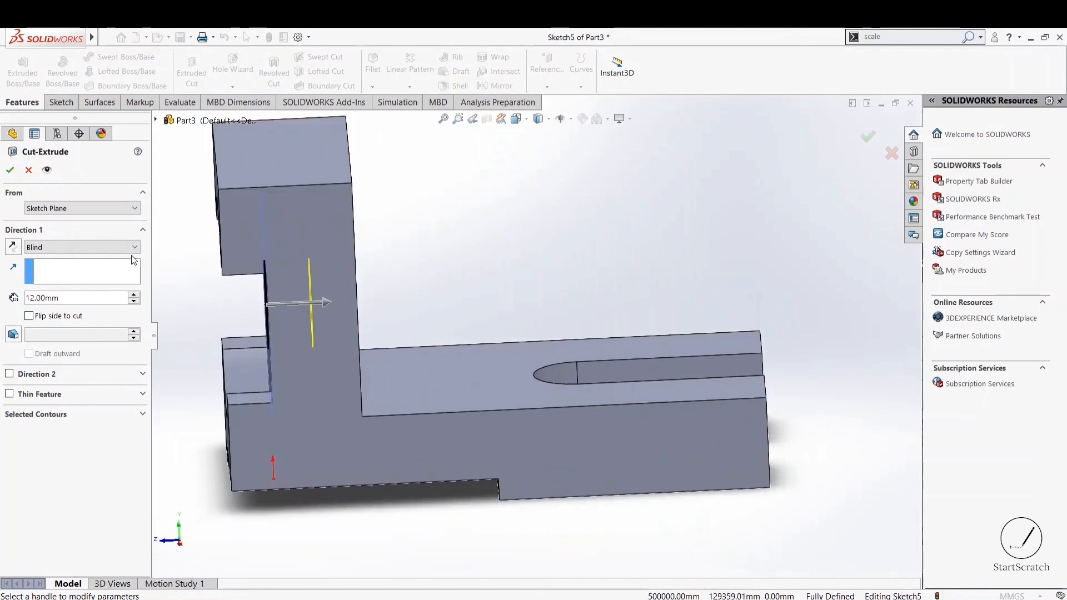
{"action": "left_click", "coordinate": [133, 247]}
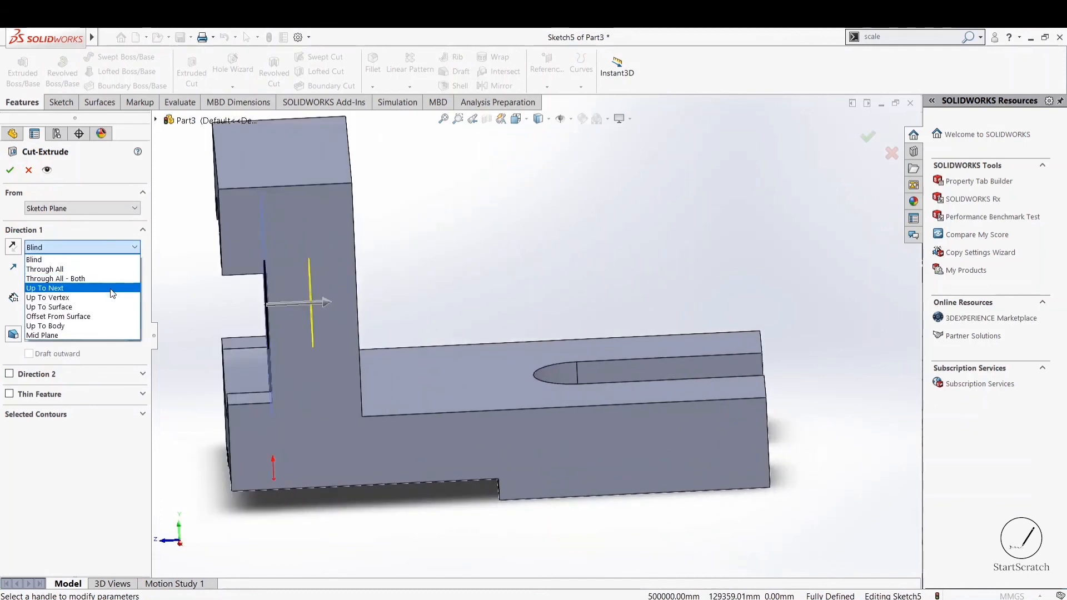
{"action": "left_click", "coordinate": [111, 289]}
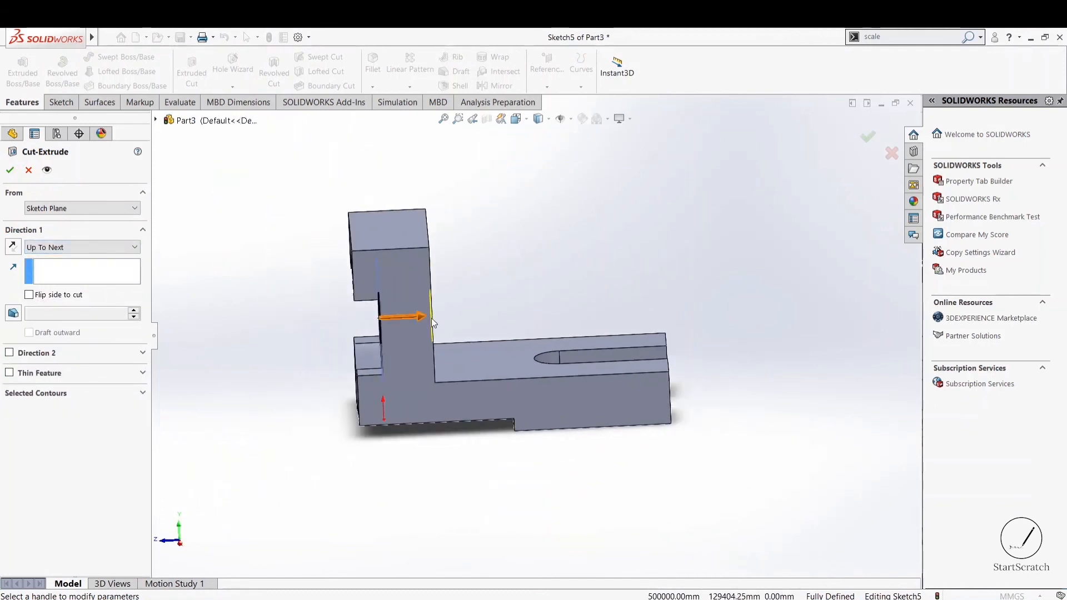
{"action": "middle_click_drag", "start_coordinate": [543, 241], "coordinate": [495, 261]}
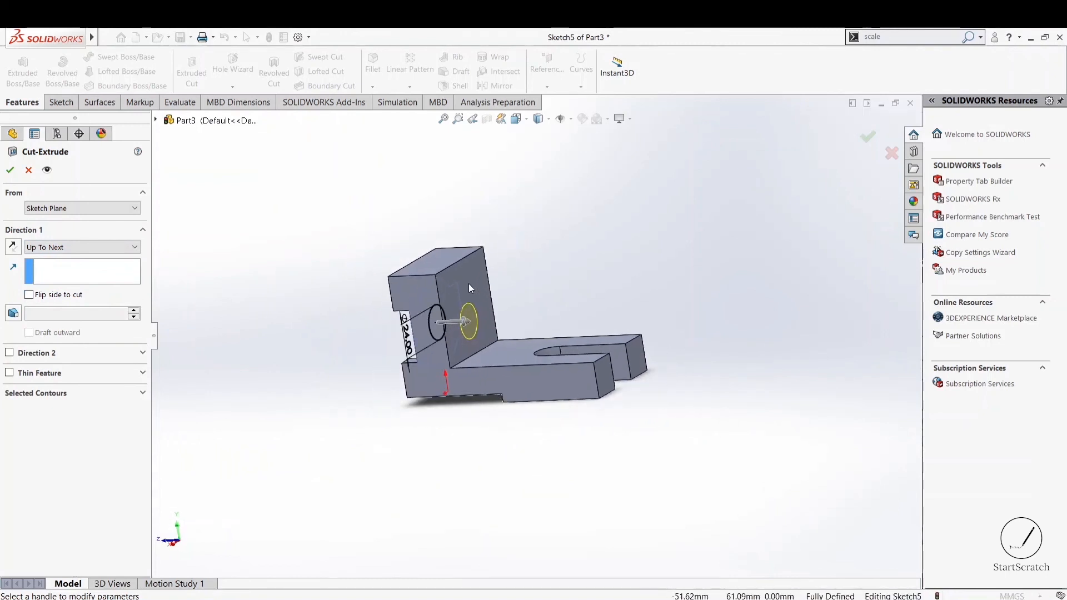
{"action": "left_click", "coordinate": [7, 172]}
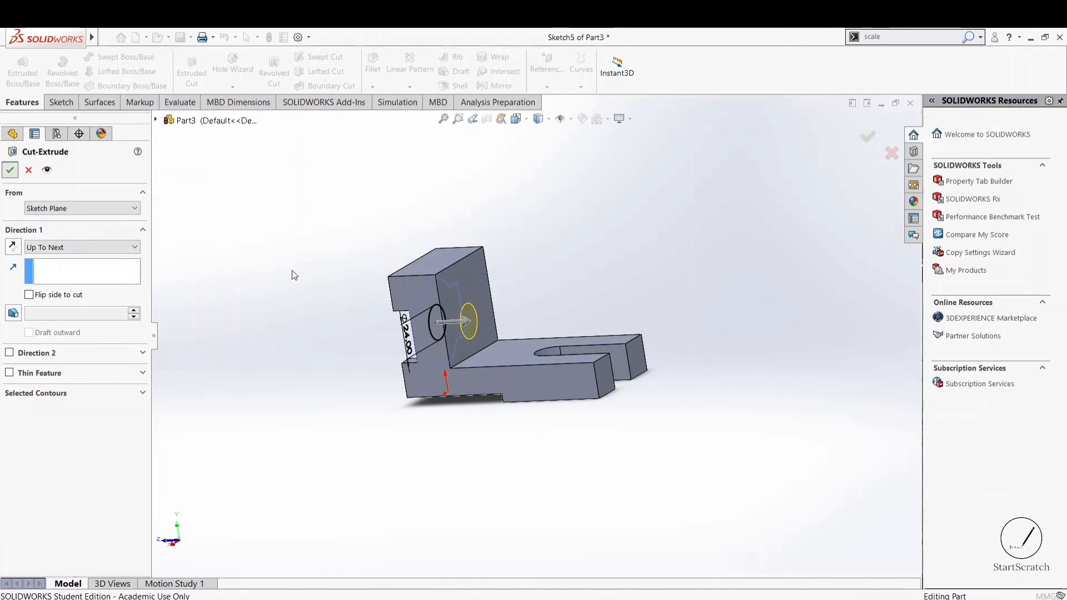
Set the model to the isometric view and bring up the Fig. 3.46 reference drawing to compare the finished bracket
{"action": "left_click", "coordinate": [516, 118]}
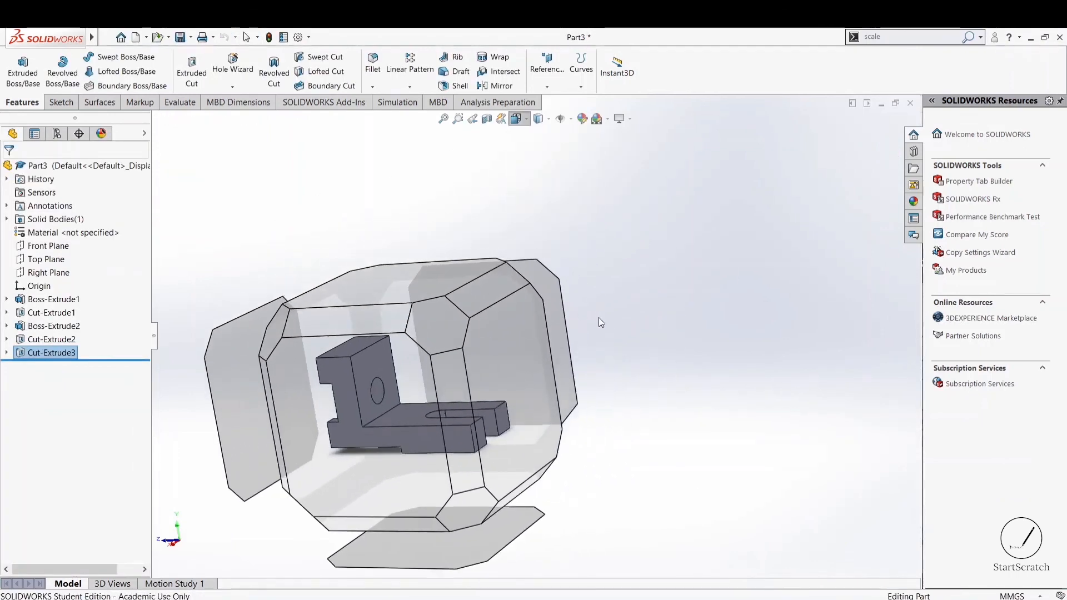
{"action": "middle_click_drag", "start_coordinate": [598, 318], "coordinate": [664, 329]}
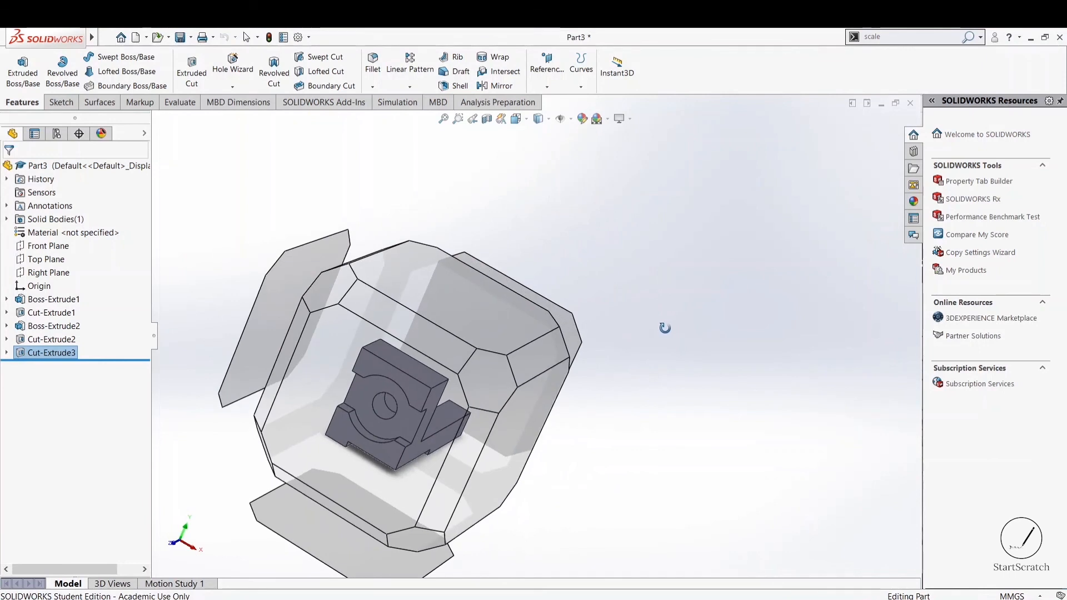
{"action": "left_click", "coordinate": [494, 382]}
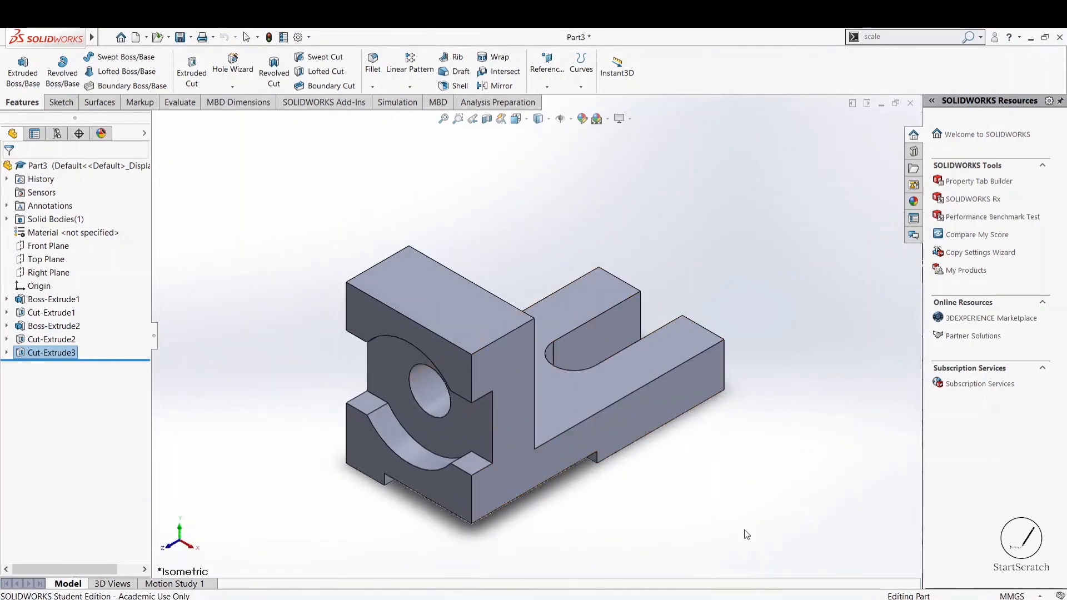
{"action": "key", "text": "alt+Tab"}
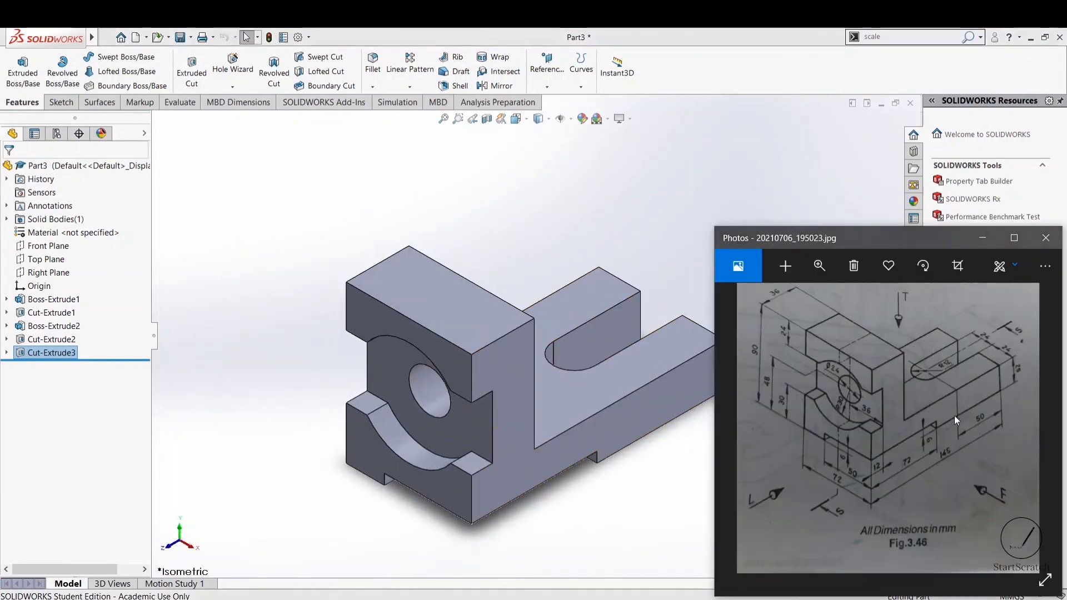